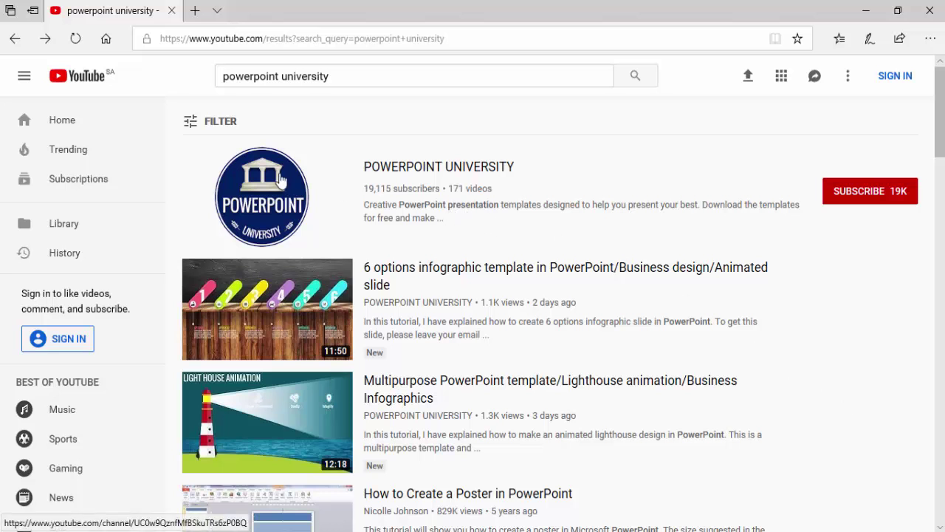
- Open the POWERPOINT UNIVERSITY channel's Videos list and scroll through its uploads
{"action": "left_click", "coordinate": [481, 172]}
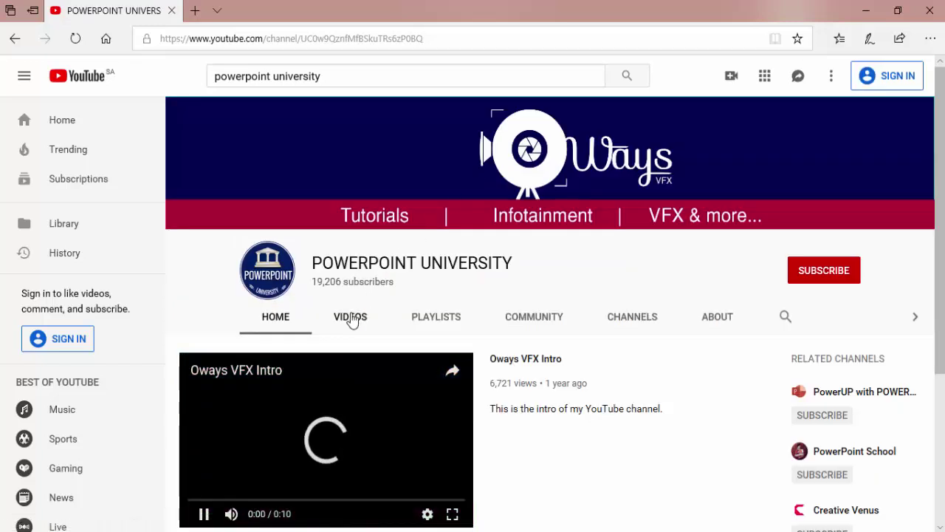
{"action": "left_click", "coordinate": [350, 317]}
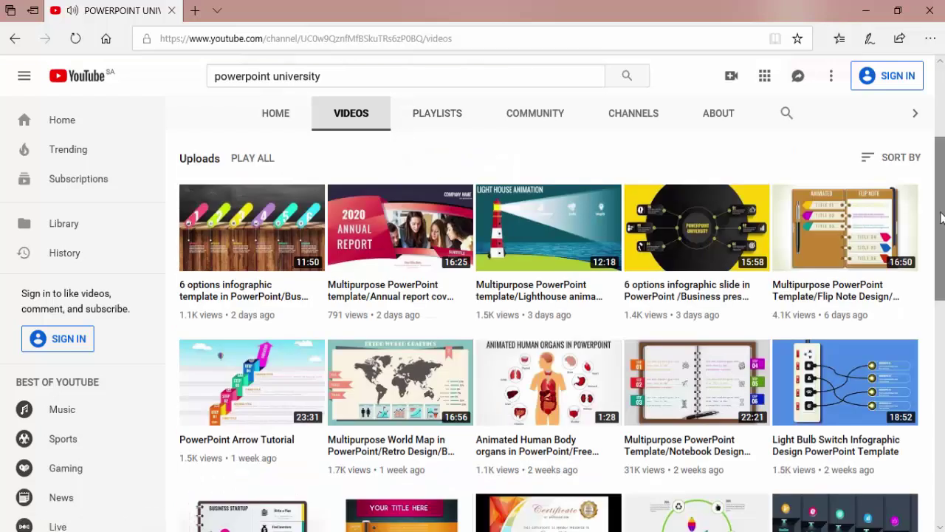
{"action": "scroll", "coordinate": [942, 216], "scroll_direction": "up", "scroll_amount": 3}
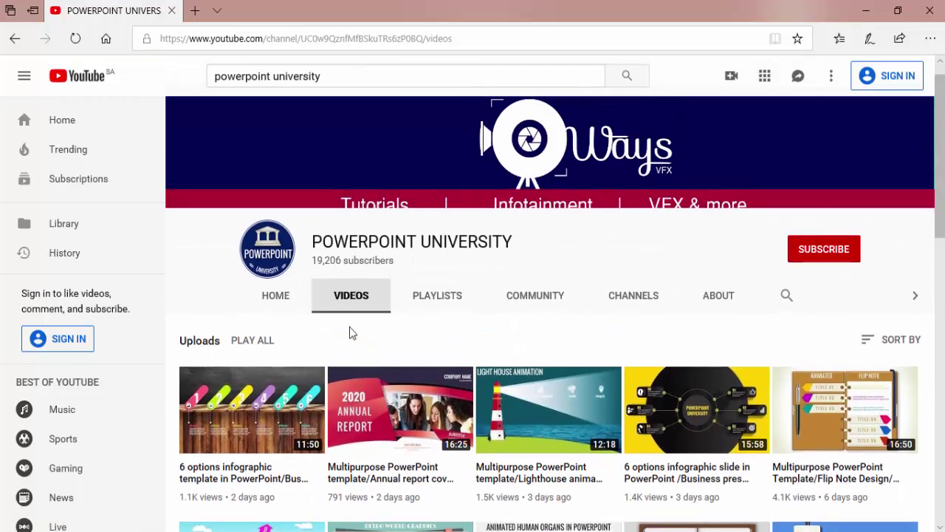
{"action": "left_click_drag", "start_coordinate": [941, 236], "coordinate": [941, 505]}
{"action": "scroll", "coordinate": [547, 332], "scroll_direction": "down", "scroll_amount": 1}
{"action": "scroll", "coordinate": [939, 460], "scroll_direction": "down", "scroll_amount": 9}
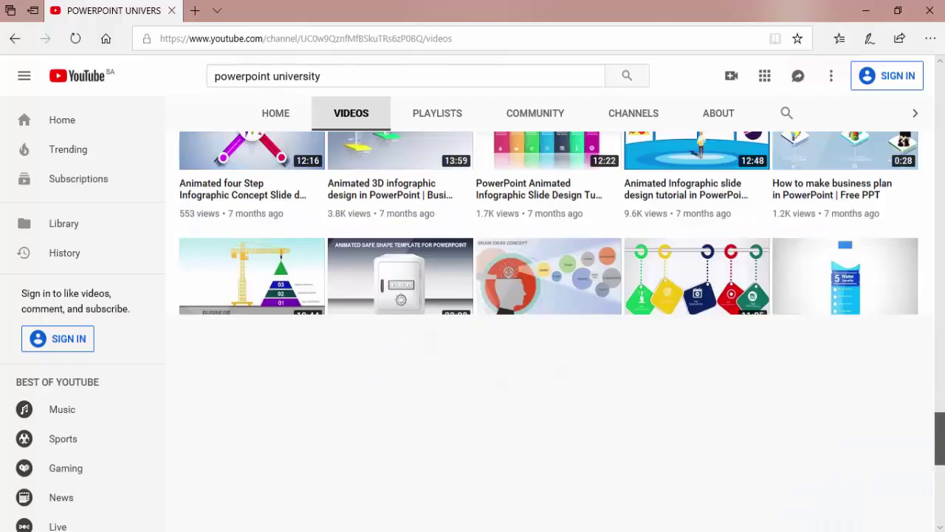
{"action": "scroll", "coordinate": [939, 459], "scroll_direction": "up", "scroll_amount": 12}
{"action": "scroll", "coordinate": [940, 459], "scroll_direction": "up", "scroll_amount": 20}
{"action": "scroll", "coordinate": [942, 234], "scroll_direction": "up", "scroll_amount": 1}
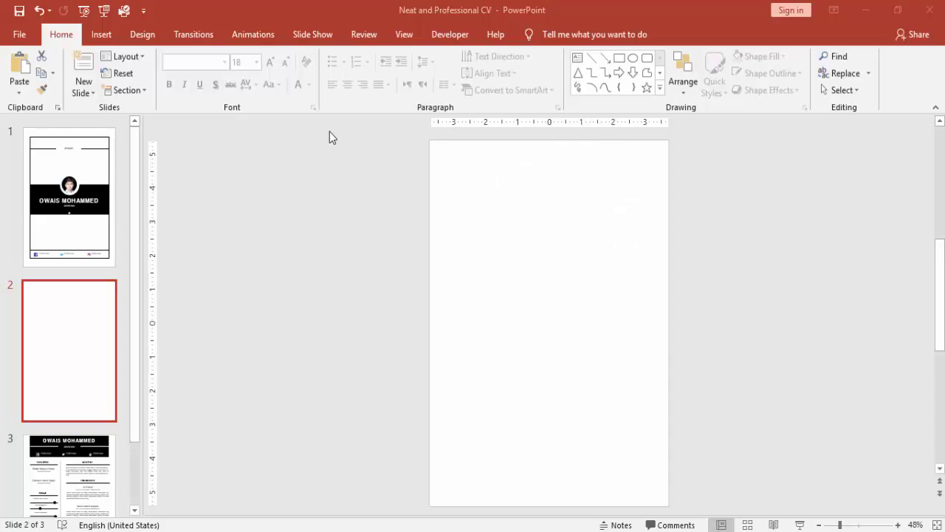
- Set the slide size to portrait A4 Paper (210x297 mm), then go to View for guides
{"action": "left_click", "coordinate": [148, 35]}
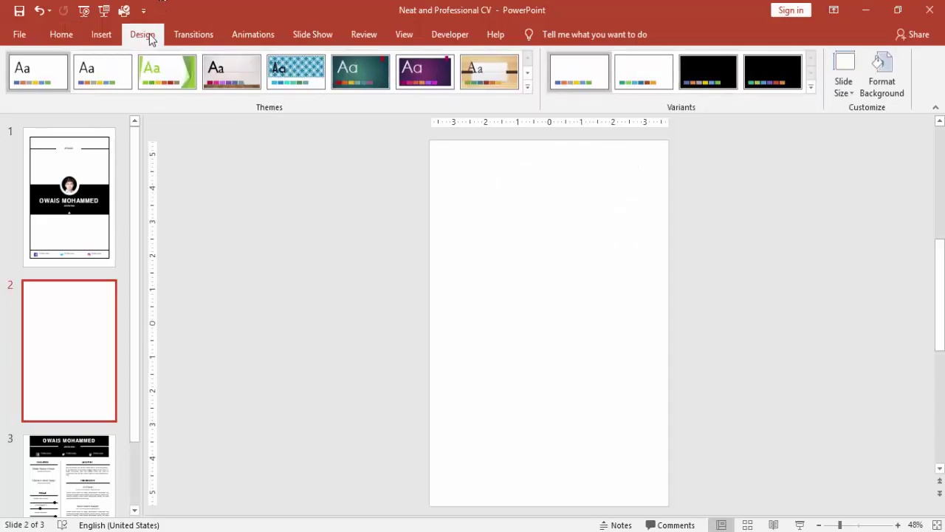
{"action": "left_click", "coordinate": [841, 86]}
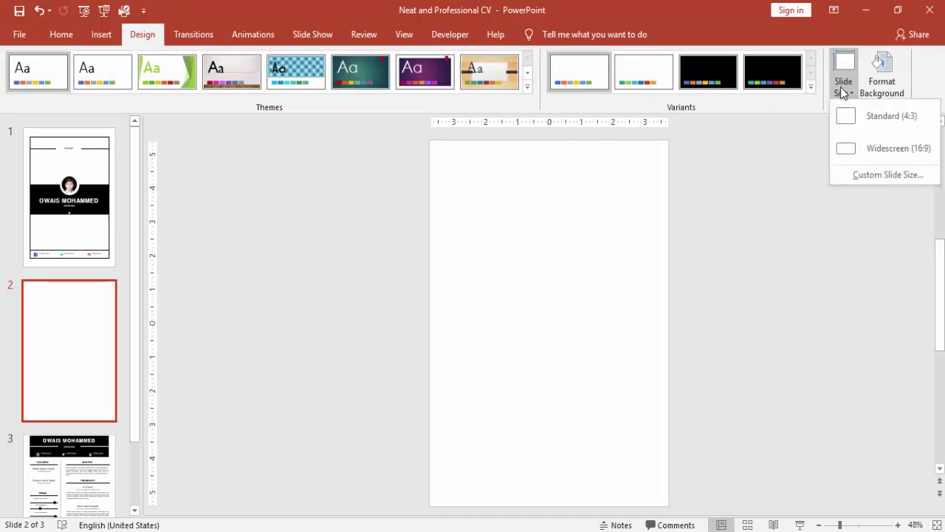
{"action": "left_click", "coordinate": [878, 175]}
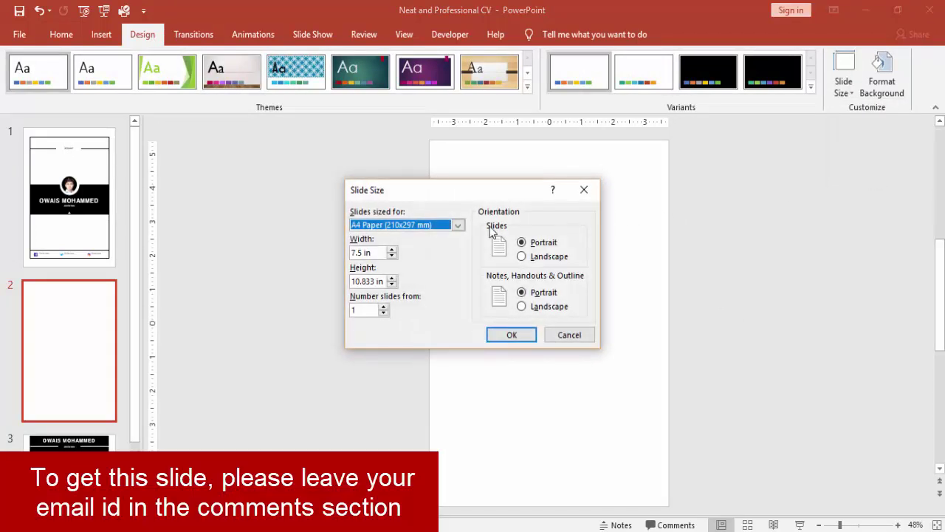
{"action": "left_click", "coordinate": [458, 226]}
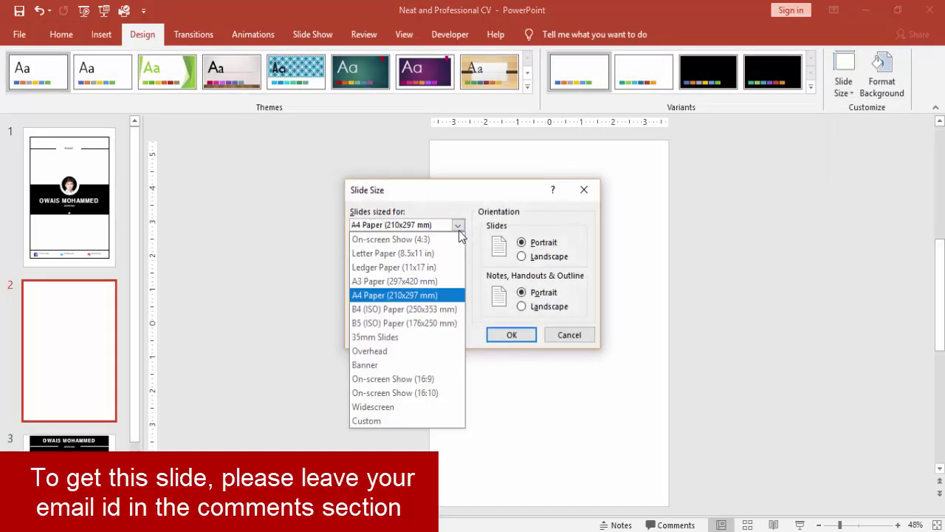
{"action": "left_click", "coordinate": [365, 297]}
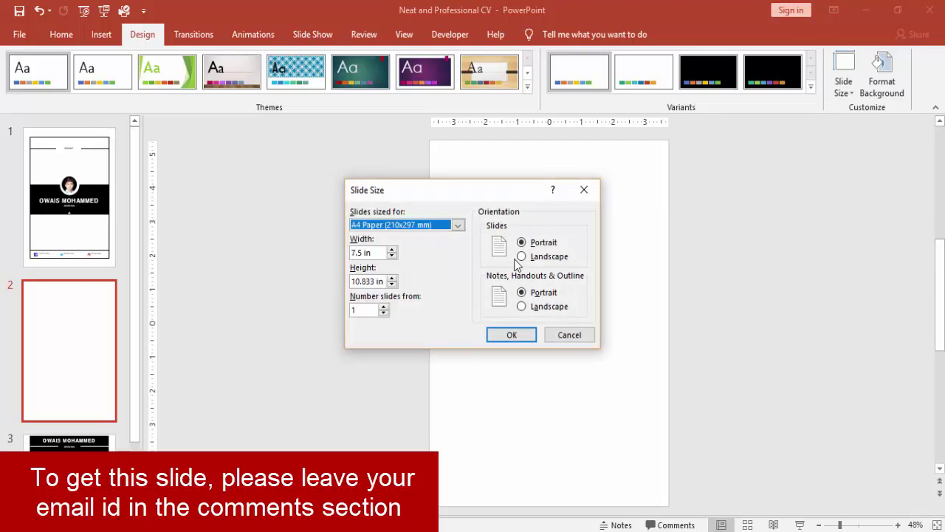
{"action": "left_click", "coordinate": [524, 333]}
{"action": "left_click", "coordinate": [403, 35]}
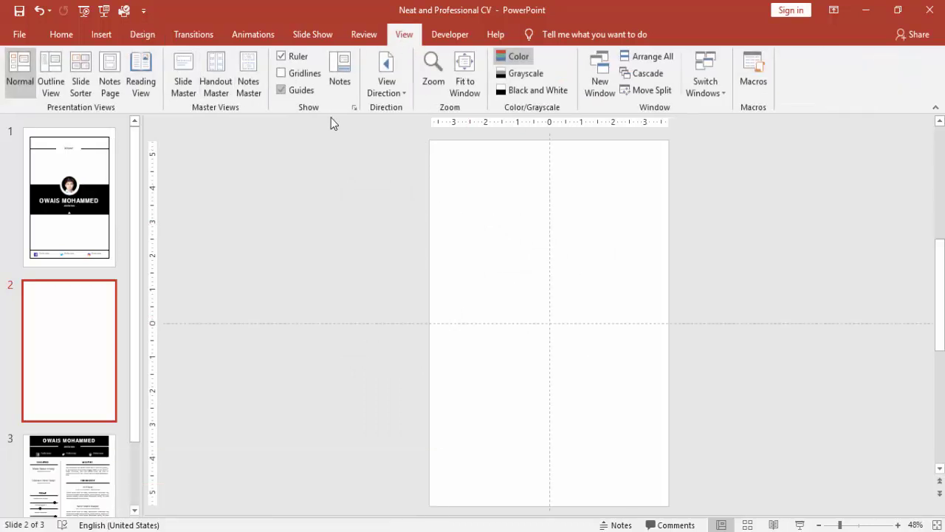
- Draw a rectangle covering most of slide 2
{"action": "left_click", "coordinate": [115, 33]}
{"action": "left_click", "coordinate": [251, 88]}
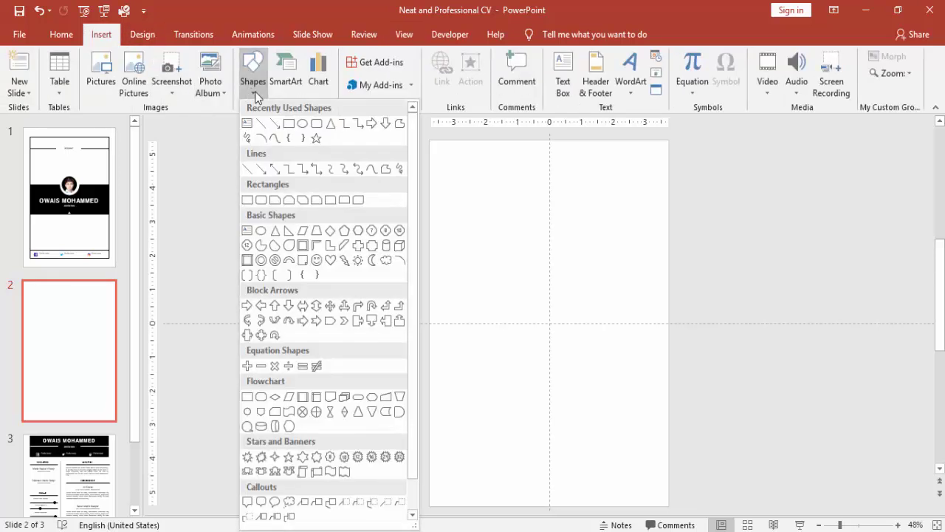
{"action": "left_click", "coordinate": [246, 199]}
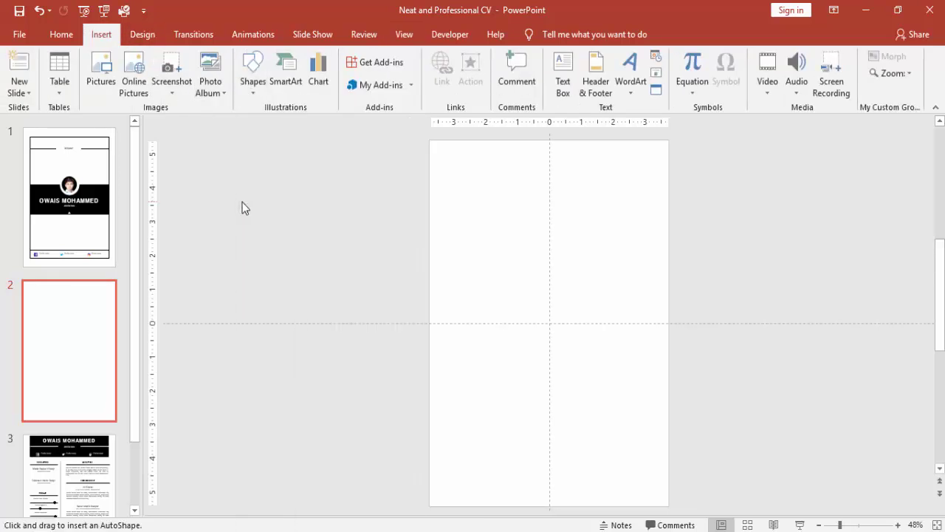
{"action": "mouse_move", "coordinate": [448, 159]}
{"action": "left_mouse_down"}
{"action": "mouse_move", "coordinate": [536, 329]}
{"action": "mouse_move", "coordinate": [650, 497]}
{"action": "left_mouse_up"}
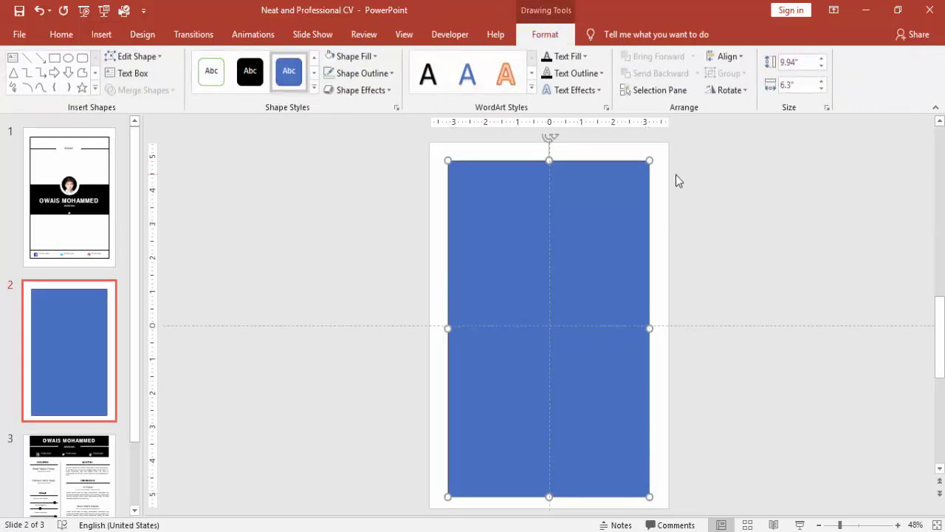
- Size the rectangle to 9.6" by 6.5" and centre it horizontally and vertically
{"action": "left_click", "coordinate": [803, 65]}
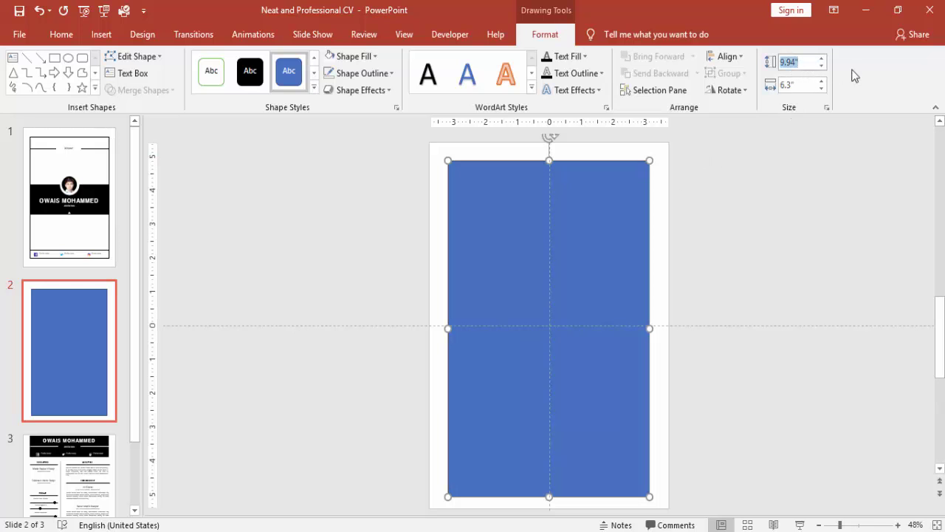
{"action": "type", "text": "9.6"}
{"action": "left_click", "coordinate": [810, 83]}
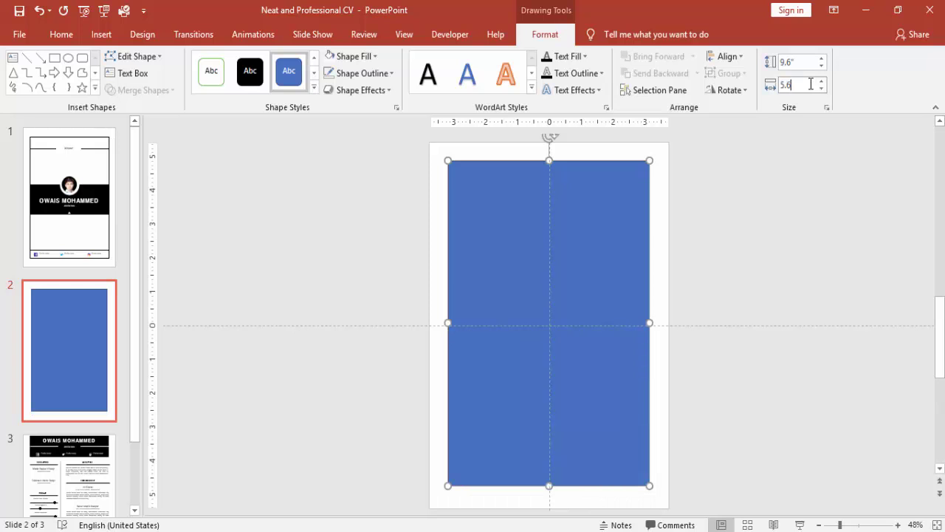
{"action": "type", "text": "5.6"}
{"action": "key", "text": "Return"}
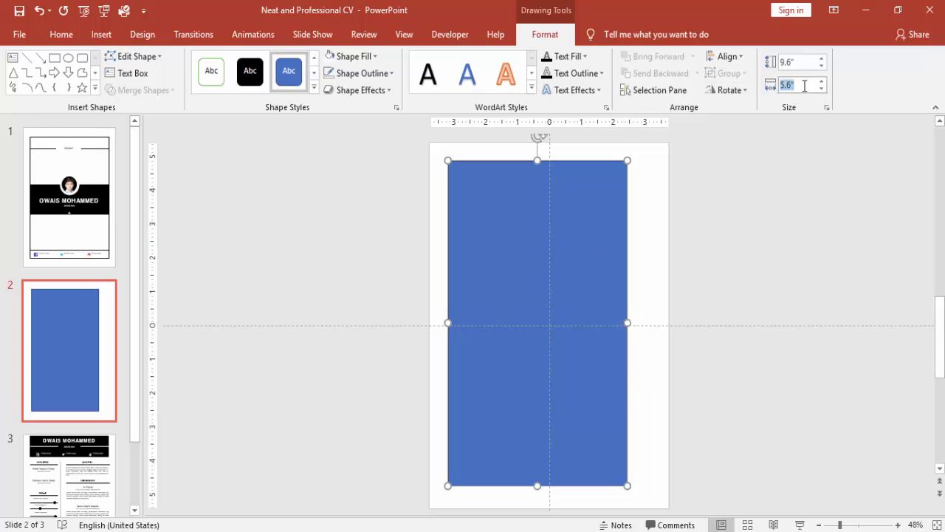
{"action": "type", "text": "6.5"}
{"action": "key", "text": "Return"}
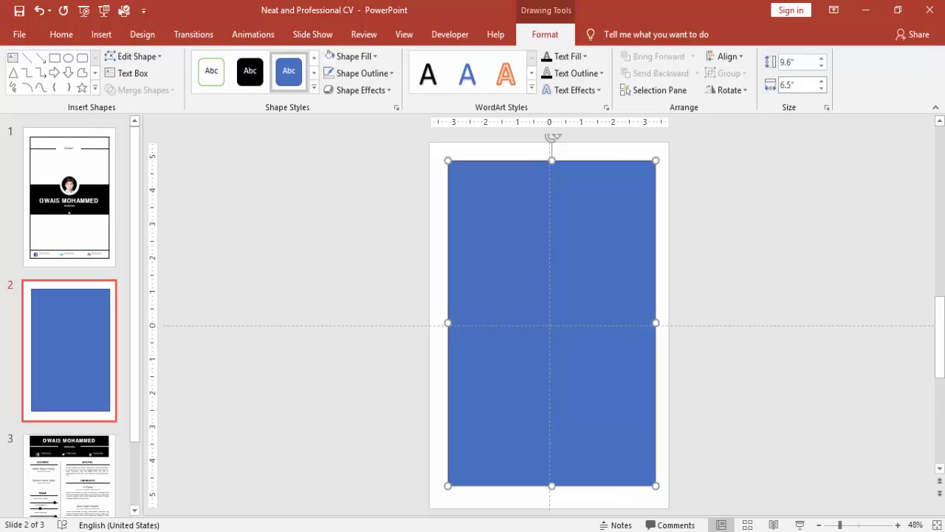
{"action": "left_click", "coordinate": [727, 57]}
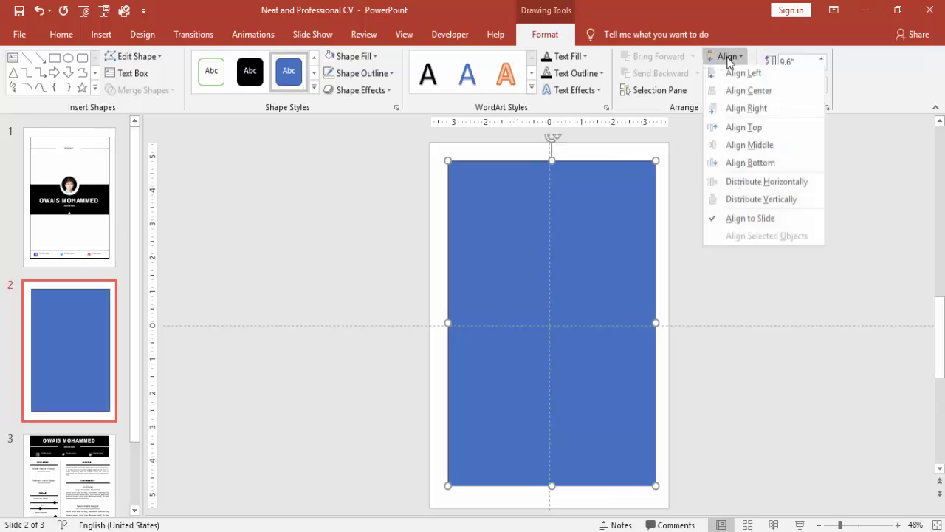
{"action": "left_click", "coordinate": [744, 92]}
{"action": "left_click", "coordinate": [728, 57]}
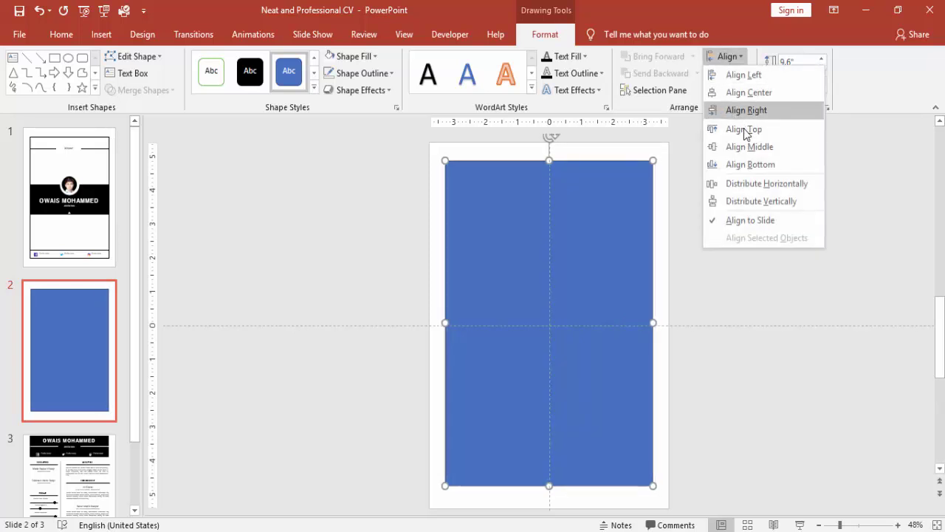
{"action": "left_click", "coordinate": [750, 151]}
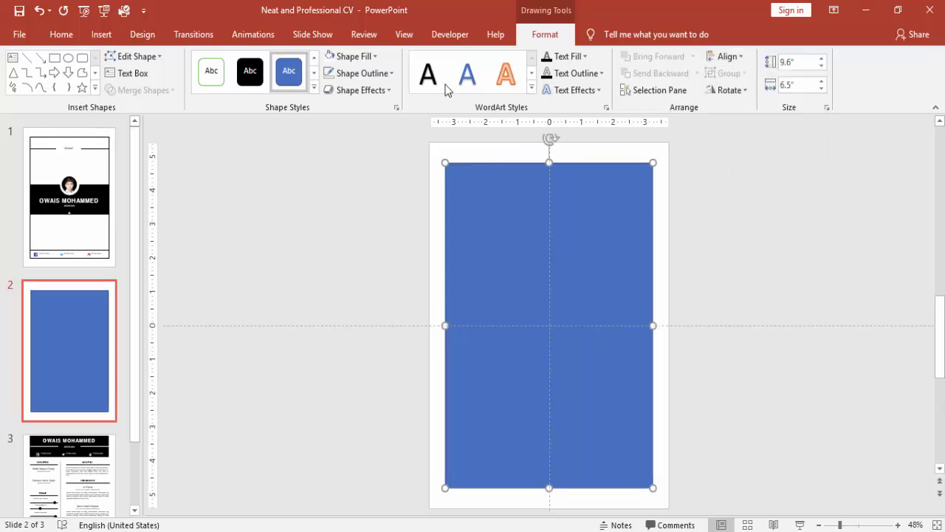
- Give the frame a black 2¼ pt outline and no fill
{"action": "left_click", "coordinate": [380, 74]}
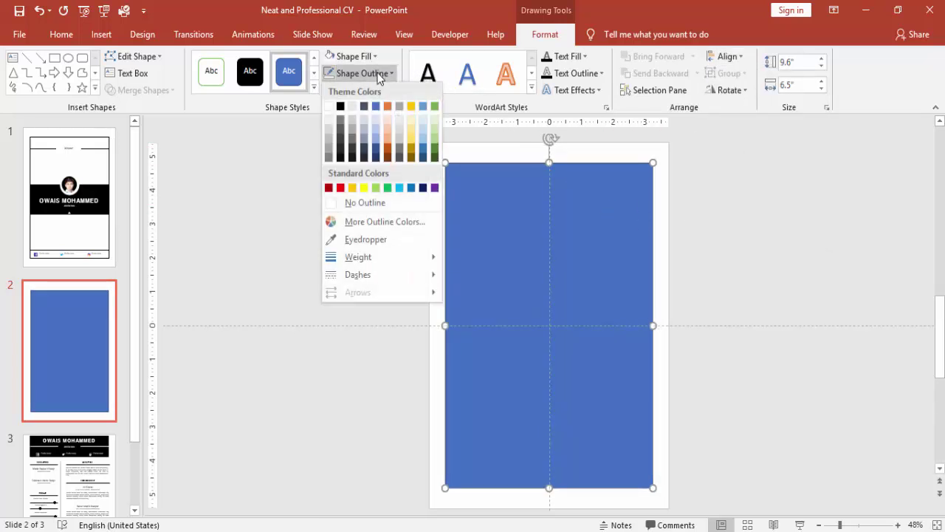
{"action": "left_click", "coordinate": [340, 106]}
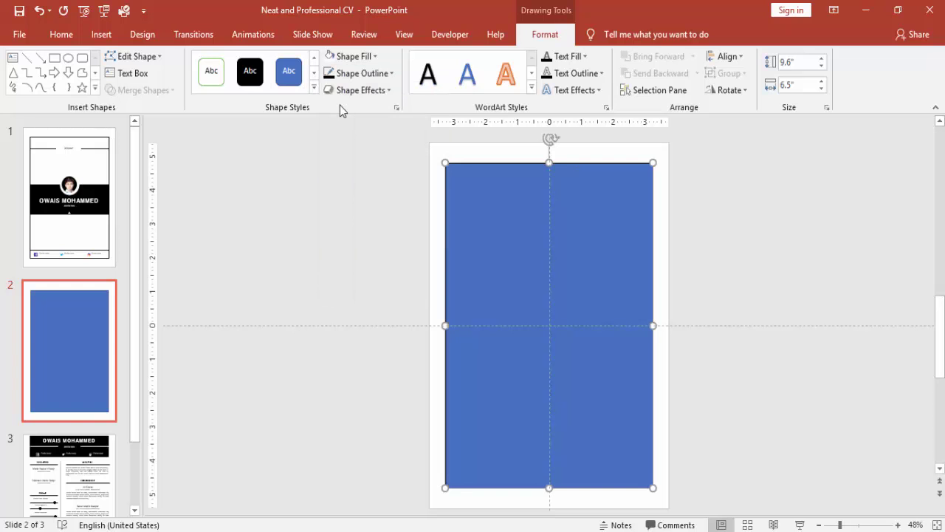
{"action": "left_click", "coordinate": [351, 57]}
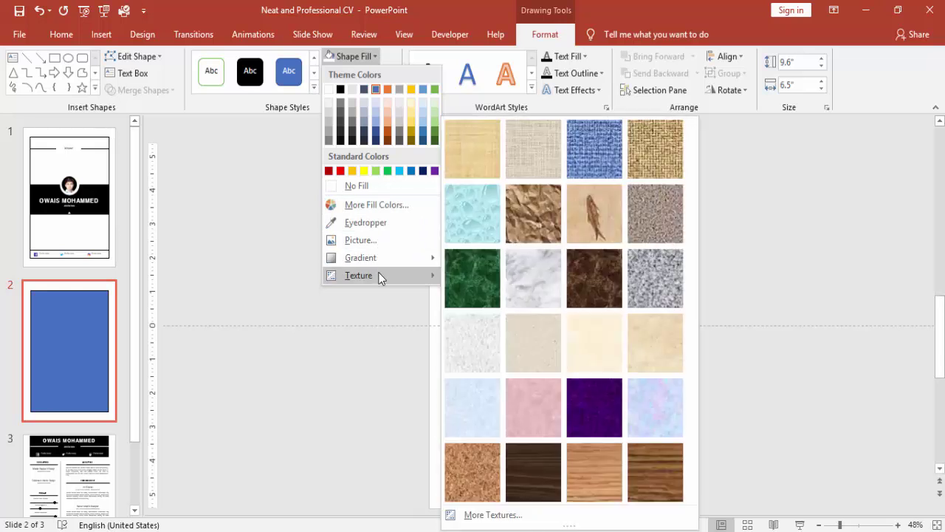
{"action": "left_click", "coordinate": [330, 321]}
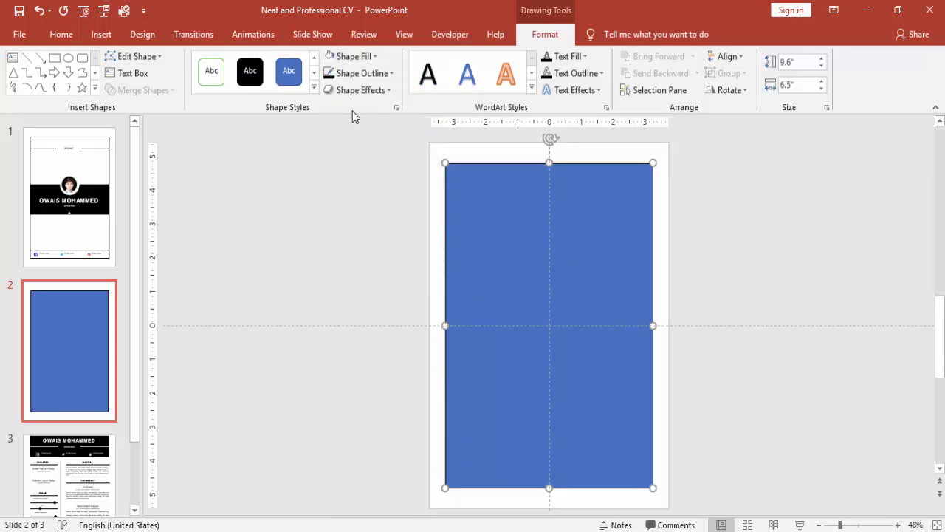
{"action": "left_click", "coordinate": [357, 74]}
{"action": "mouse_move", "coordinate": [371, 255]}
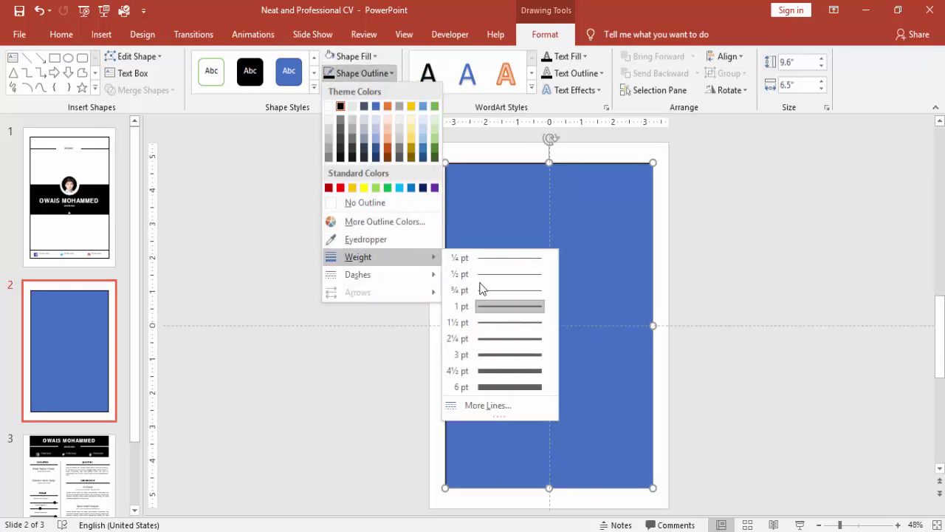
{"action": "left_click", "coordinate": [500, 337]}
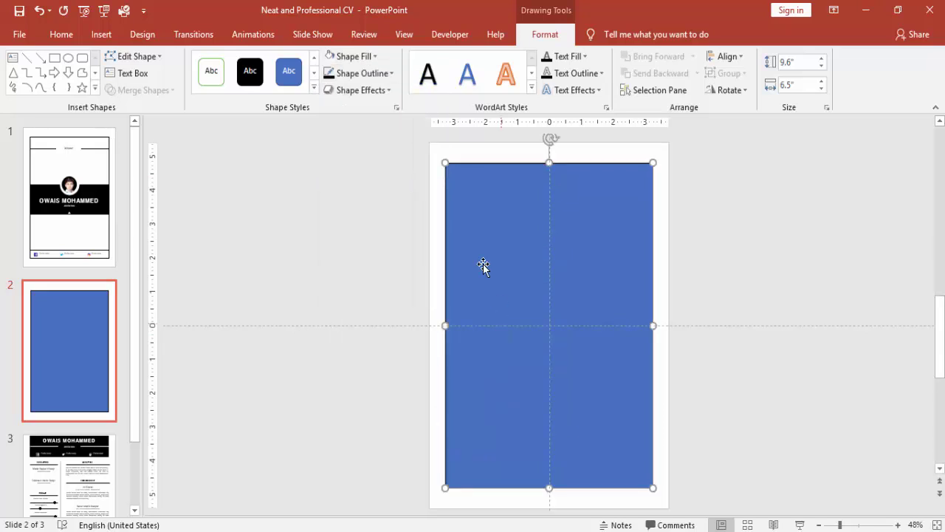
{"action": "left_click", "coordinate": [354, 57]}
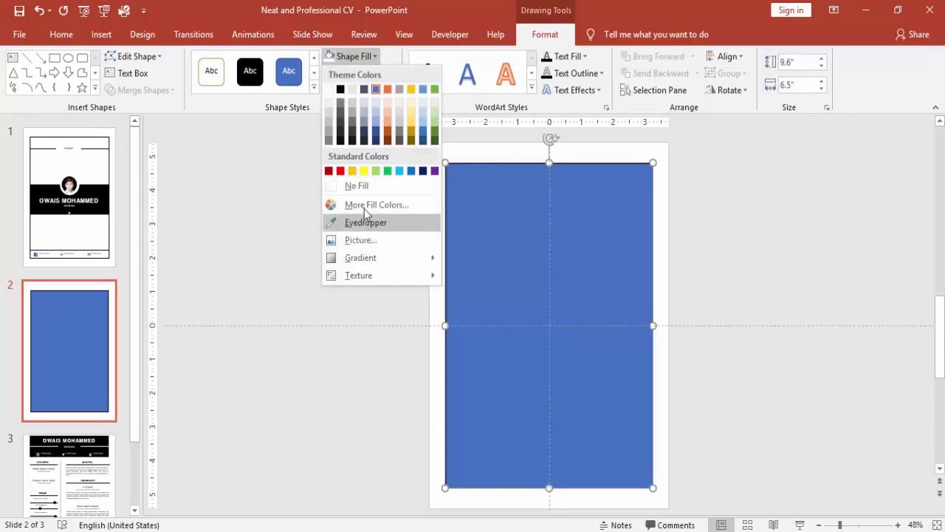
{"action": "left_click", "coordinate": [367, 187]}
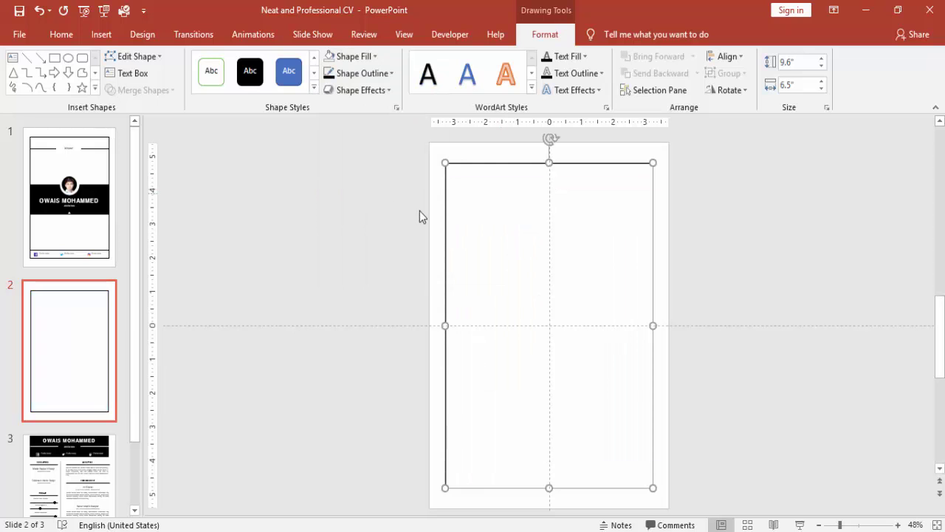
{"action": "left_click", "coordinate": [729, 215]}
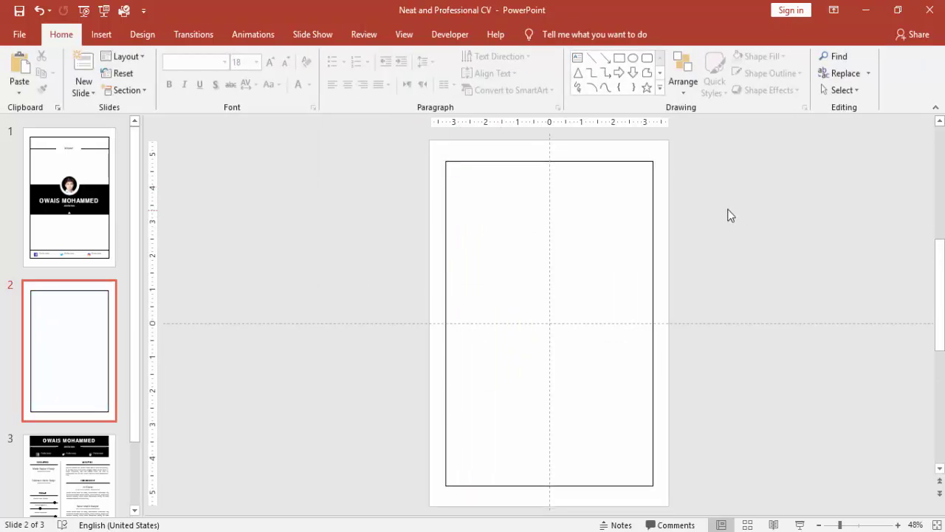
- Draw a black 2¼ pt horizontal line across the top of the frame
{"action": "left_click", "coordinate": [87, 32]}
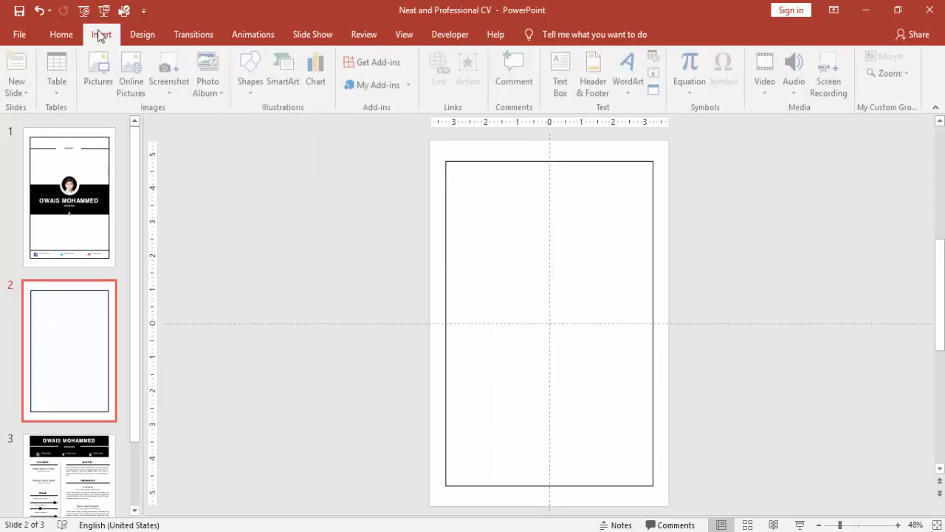
{"action": "left_click", "coordinate": [252, 93]}
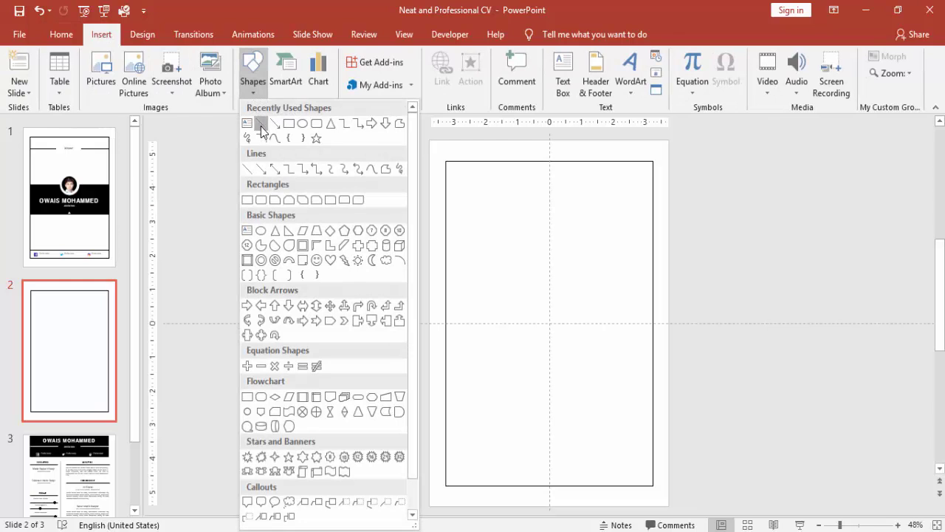
{"action": "left_click", "coordinate": [261, 126]}
{"action": "left_click_drag", "start_coordinate": [445, 193], "coordinate": [652, 193]}
{"action": "left_click", "coordinate": [383, 73]}
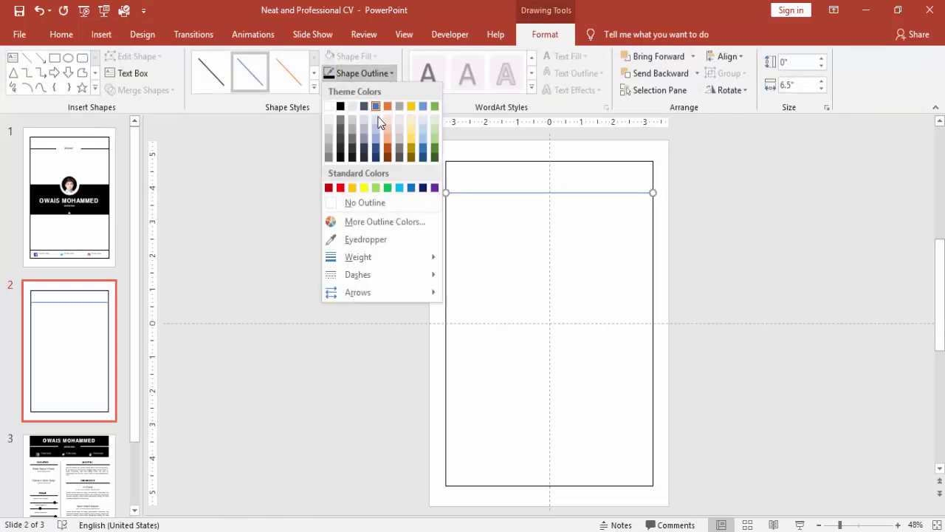
{"action": "mouse_move", "coordinate": [376, 257]}
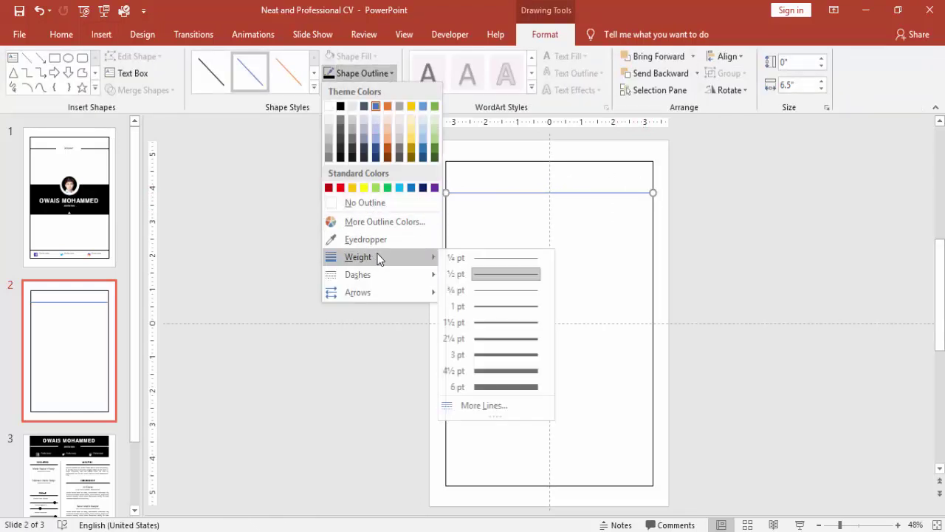
{"action": "left_click", "coordinate": [499, 335]}
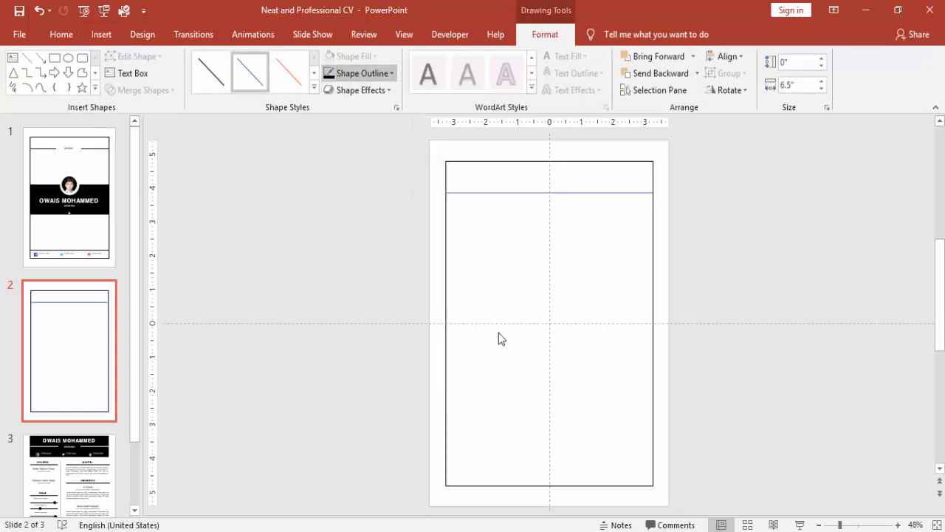
{"action": "left_click", "coordinate": [340, 77]}
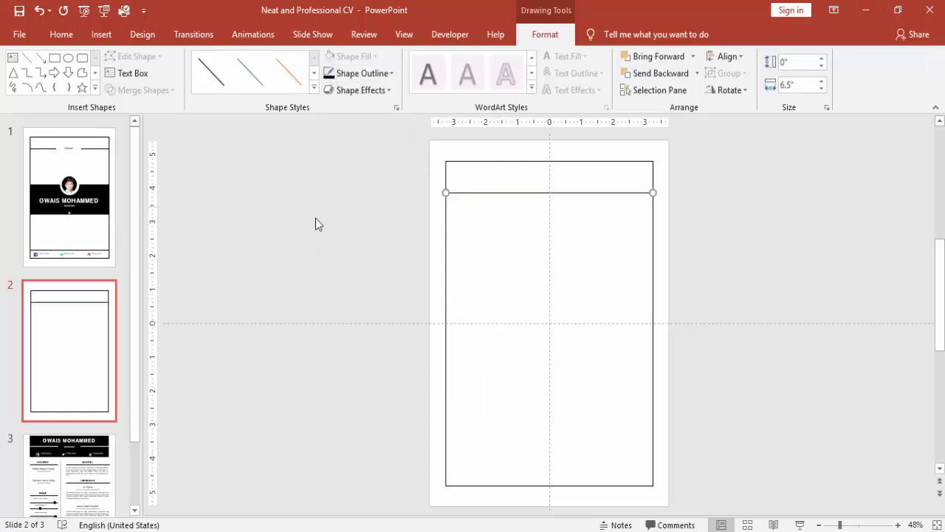
- Duplicate the line and move the copy near the frame's bottom
{"action": "key", "text": "ctrl+d"}
{"action": "left_click_drag", "start_coordinate": [562, 199], "coordinate": [558, 454]}
{"action": "left_click", "coordinate": [709, 242]}
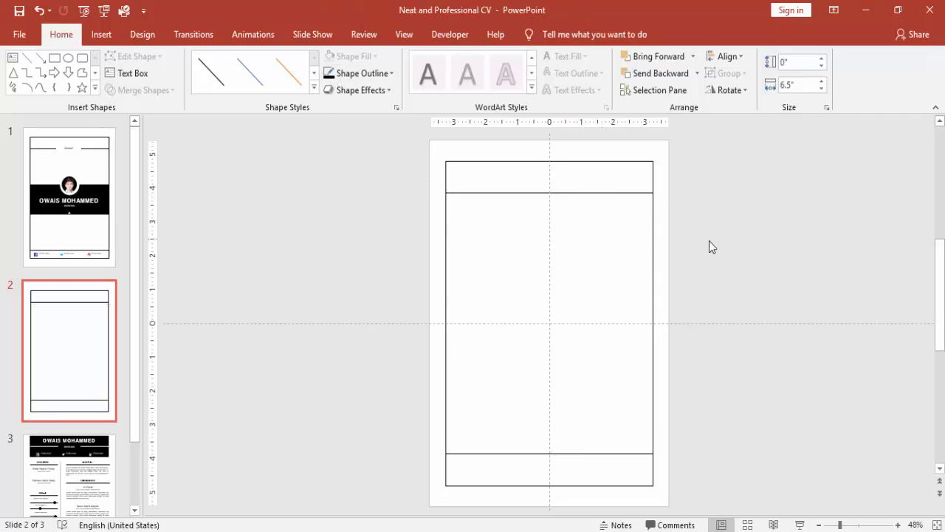
- Draw a rectangle across the full frame width and centre it vertically on the slide
{"action": "left_click", "coordinate": [101, 34]}
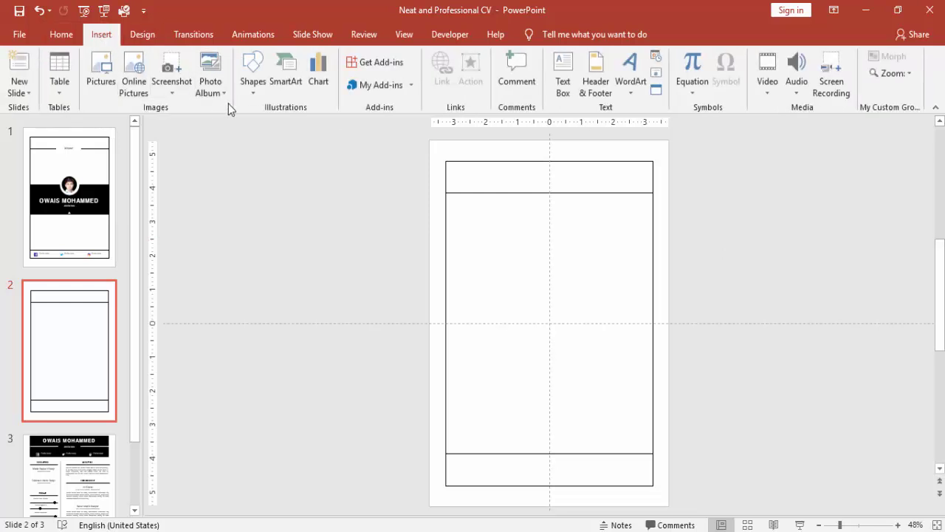
{"action": "left_click", "coordinate": [256, 83]}
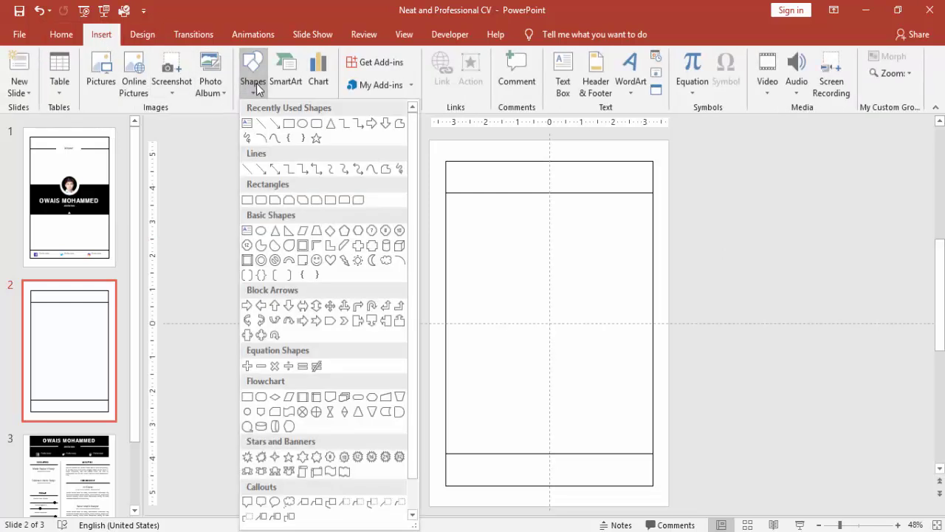
{"action": "left_click", "coordinate": [252, 199]}
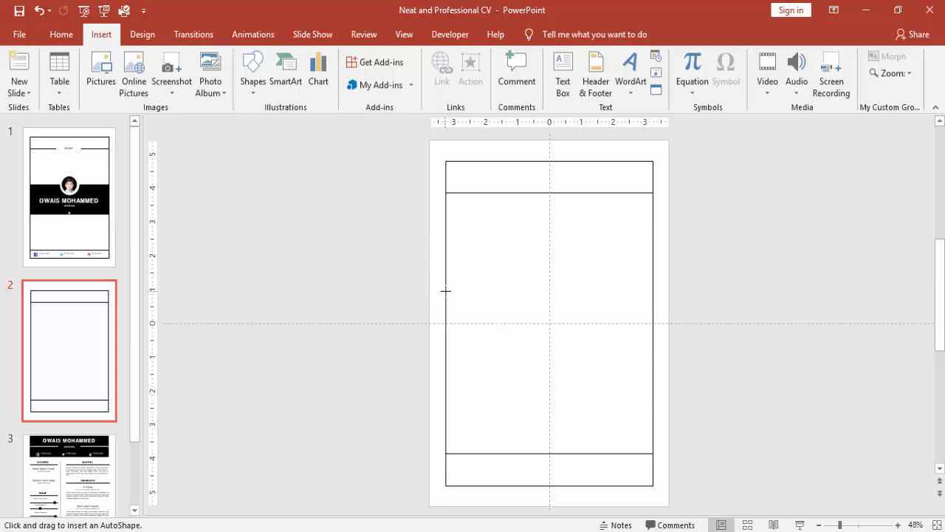
{"action": "mouse_move", "coordinate": [446, 288]}
{"action": "left_mouse_down"}
{"action": "mouse_move", "coordinate": [649, 347]}
{"action": "mouse_move", "coordinate": [647, 359]}
{"action": "left_mouse_up"}
{"action": "left_click", "coordinate": [731, 57]}
{"action": "left_click", "coordinate": [747, 85]}
{"action": "left_click", "coordinate": [728, 56]}
{"action": "left_click", "coordinate": [747, 143]}
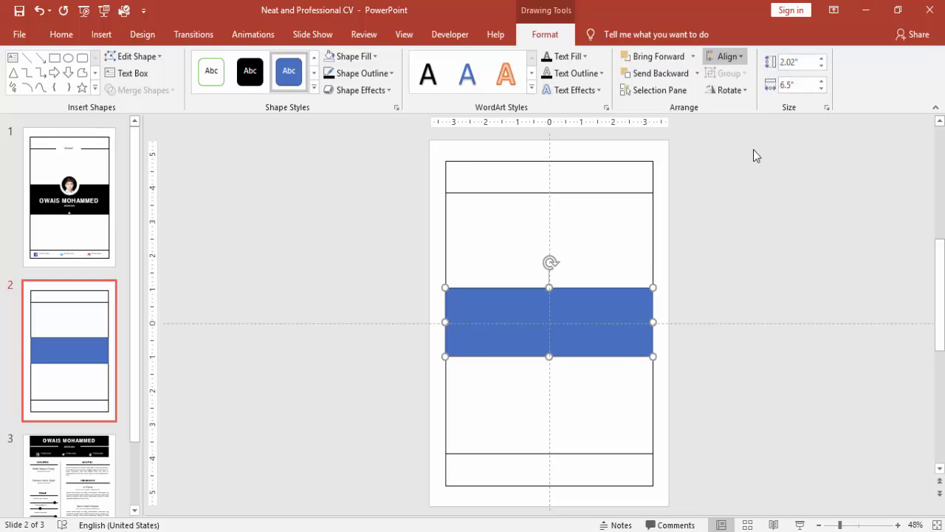
- Remove the band's outline and fill it solid black
{"action": "left_click", "coordinate": [371, 73]}
{"action": "left_click", "coordinate": [362, 207]}
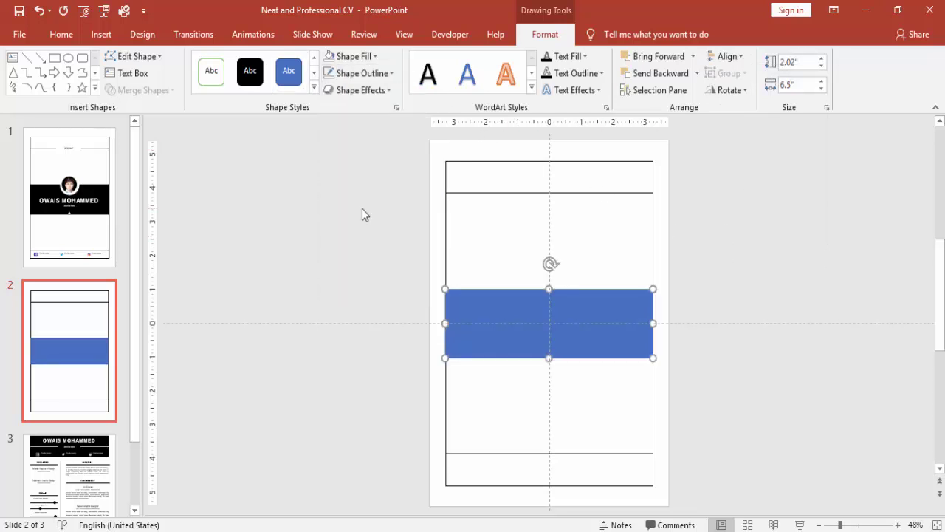
{"action": "left_click", "coordinate": [355, 57]}
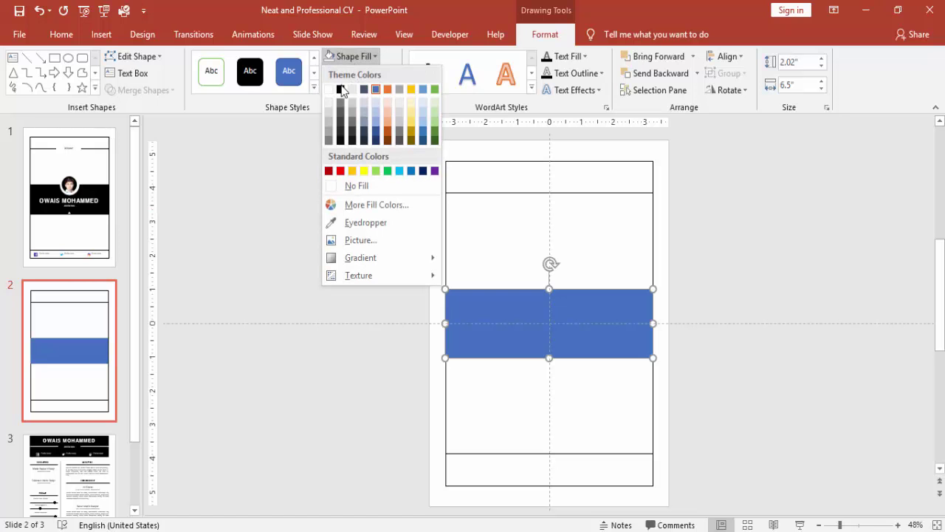
{"action": "left_click", "coordinate": [340, 90]}
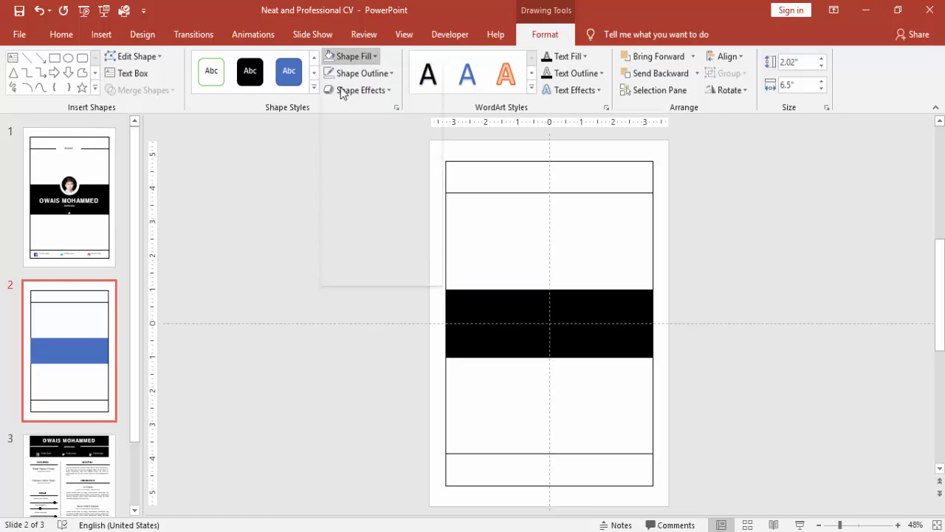
{"action": "left_click", "coordinate": [704, 242]}
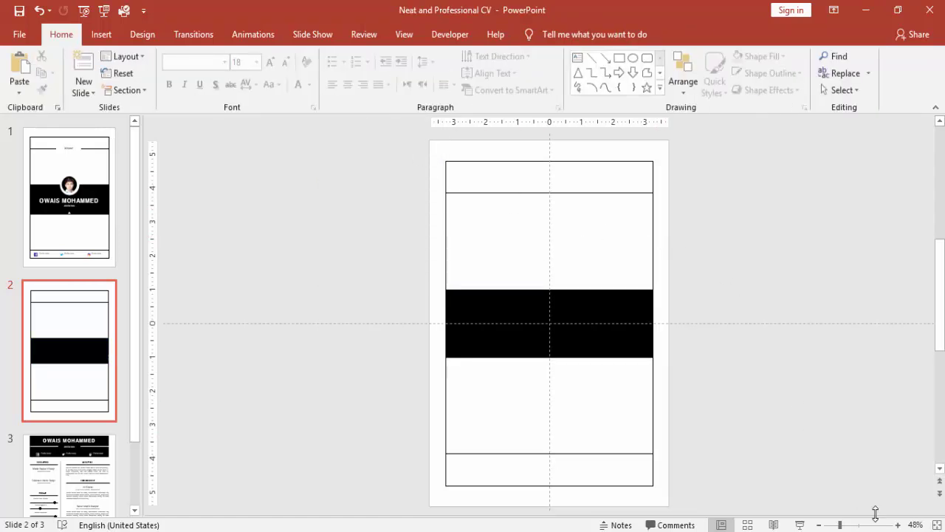
{"action": "left_click", "coordinate": [898, 525]}
{"action": "left_click", "coordinate": [898, 524]}
{"action": "left_click", "coordinate": [898, 524]}
{"action": "left_click", "coordinate": [898, 524]}
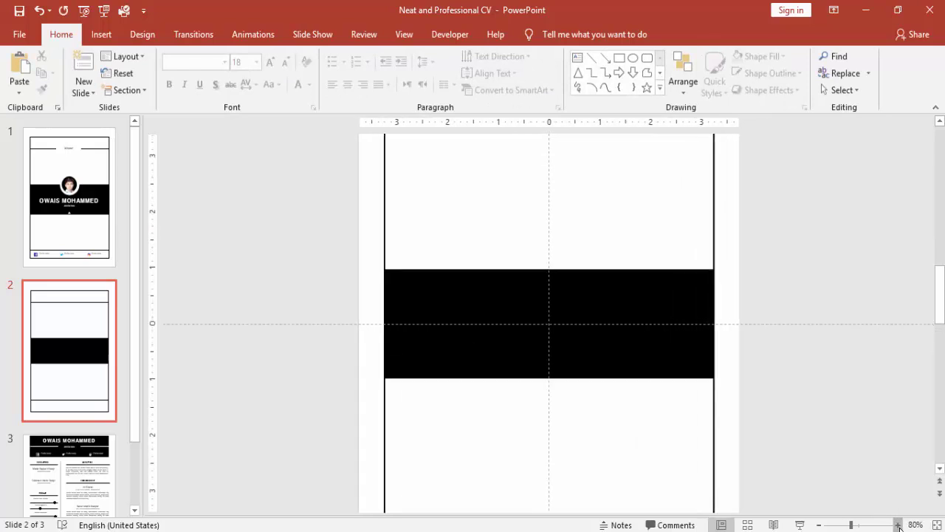
- Draw a circle and centre it horizontally and vertically on the slide
{"action": "left_click", "coordinate": [102, 34]}
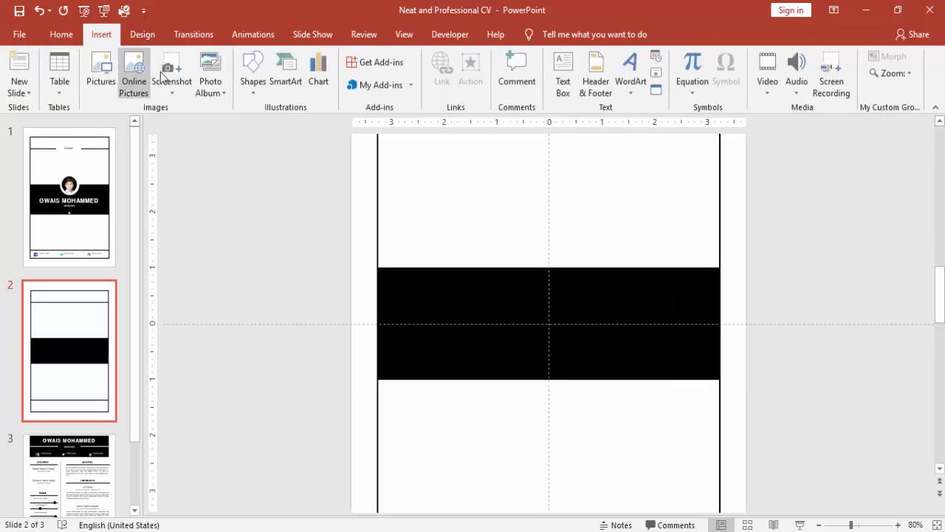
{"action": "left_click", "coordinate": [251, 89]}
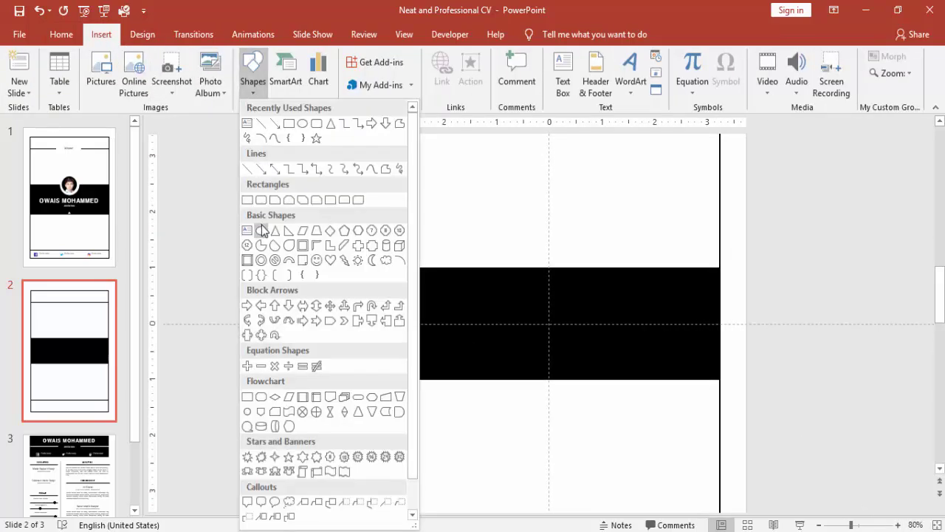
{"action": "left_click", "coordinate": [261, 231]}
{"action": "mouse_move", "coordinate": [487, 215]}
{"action": "left_mouse_down"}
{"action": "mouse_move", "coordinate": [559, 272]}
{"action": "mouse_move", "coordinate": [587, 308]}
{"action": "mouse_move", "coordinate": [581, 315]}
{"action": "left_mouse_up"}
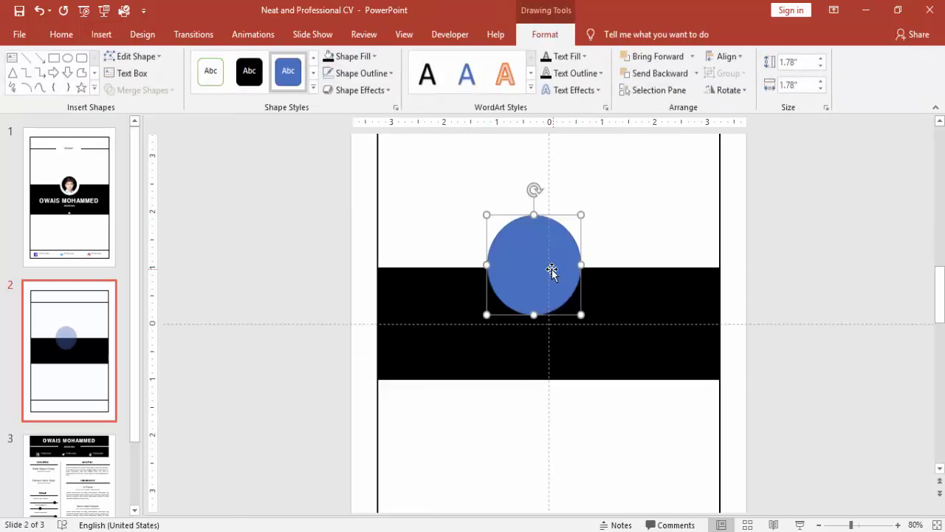
{"action": "left_click", "coordinate": [727, 56]}
{"action": "left_click", "coordinate": [751, 90]}
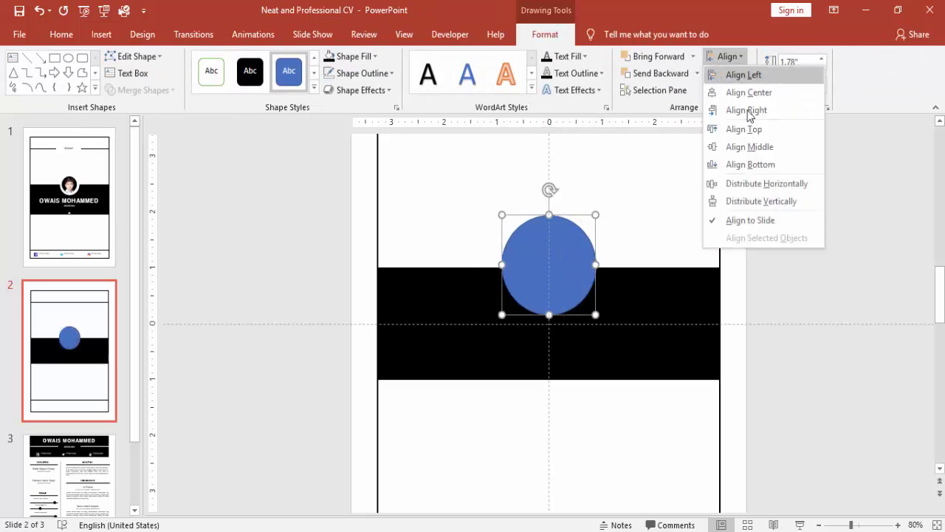
{"action": "left_click", "coordinate": [756, 146]}
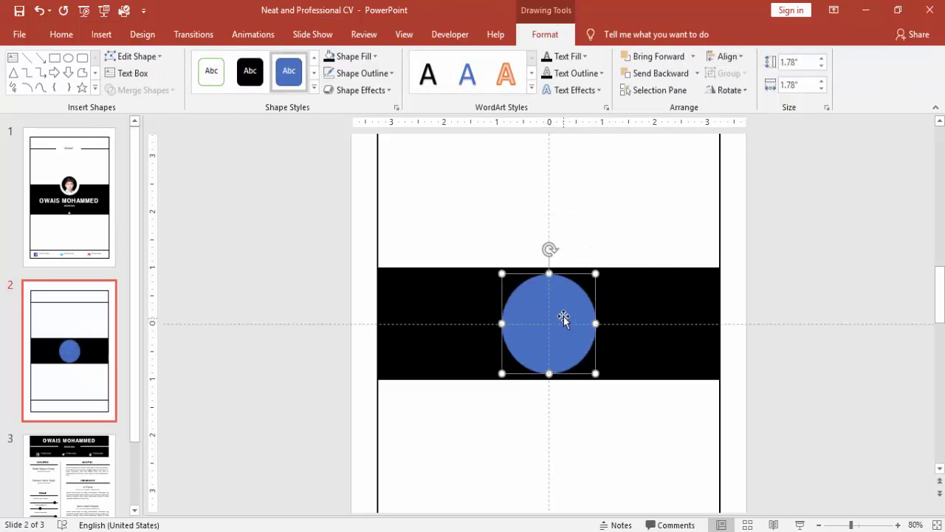
- Move the circle up onto the black band's top edge, then select the circle and band
{"action": "left_click_drag", "start_coordinate": [563, 317], "coordinate": [657, 200]}
{"action": "left_click", "coordinate": [566, 263]}
{"action": "left_click", "coordinate": [618, 297]}
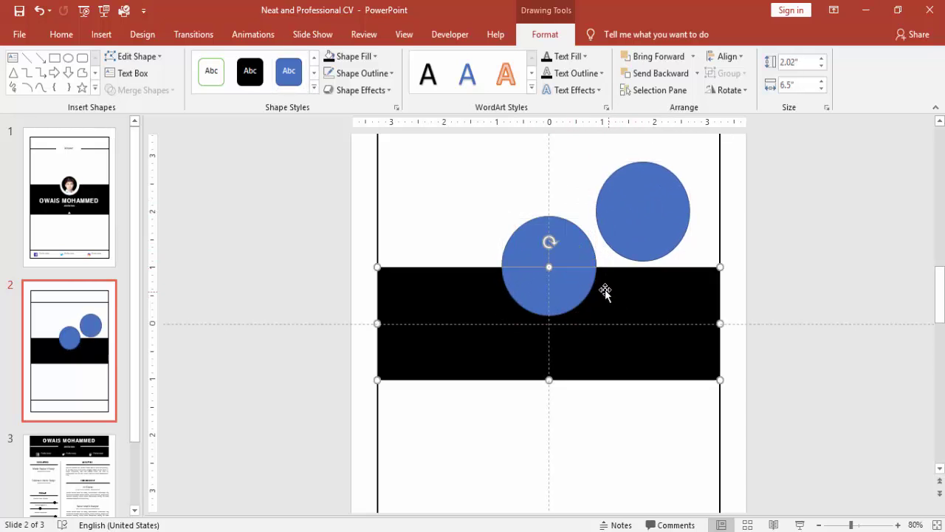
- Subtract the circle from the black band to cut a circular notch
{"action": "left_click", "coordinate": [563, 249], "text": "shift"}
{"action": "left_click", "coordinate": [163, 92]}
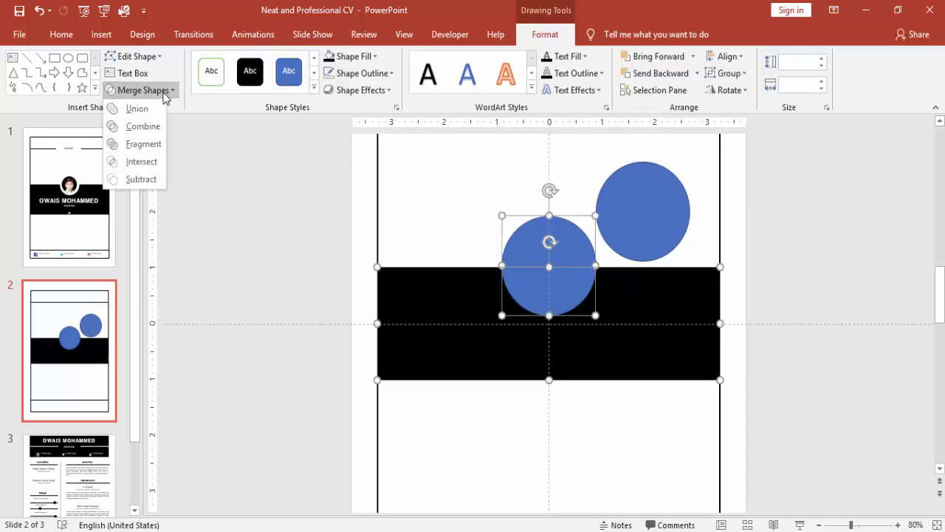
{"action": "left_click", "coordinate": [137, 180]}
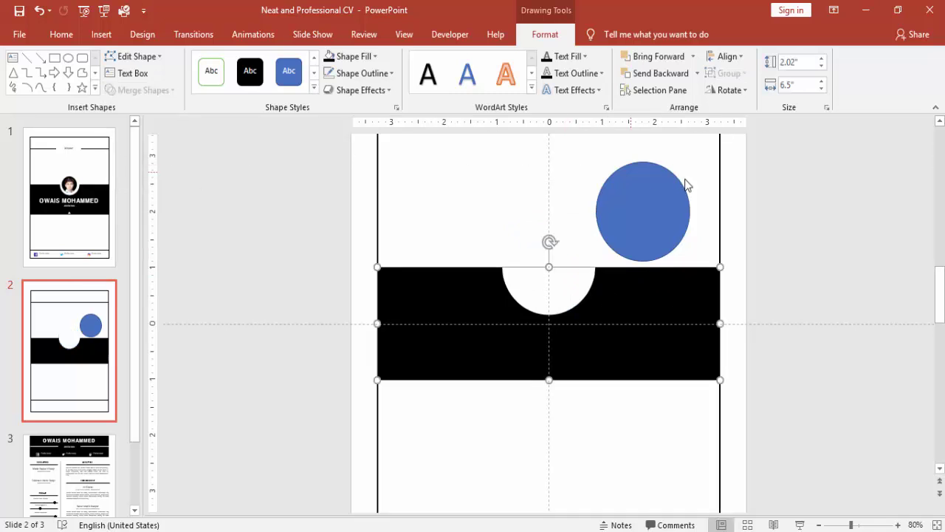
- Shrink the spare circle to 1.53", centre it in the notch, black fill, no outline
{"action": "left_click", "coordinate": [662, 206]}
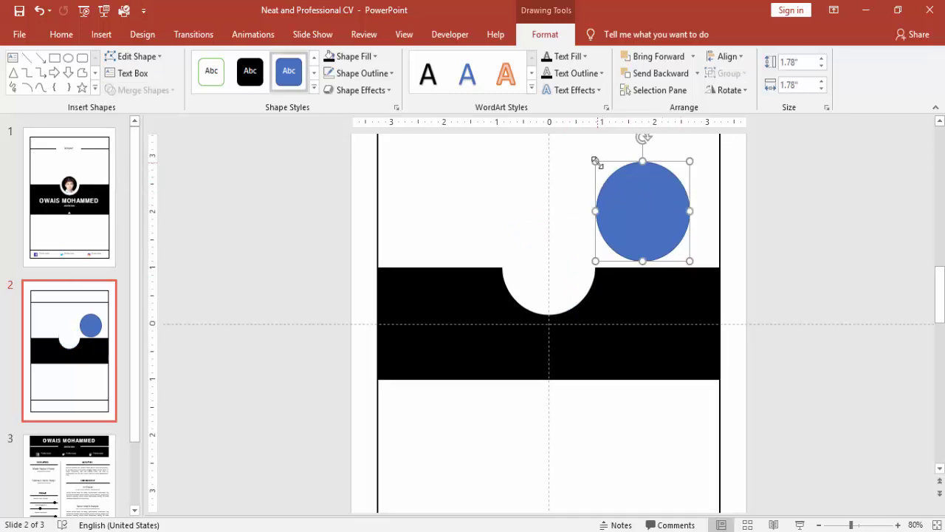
{"action": "left_click_drag", "start_coordinate": [597, 161], "coordinate": [622, 177]}
{"action": "left_click_drag", "start_coordinate": [647, 207], "coordinate": [545, 247]}
{"action": "left_click", "coordinate": [332, 57]}
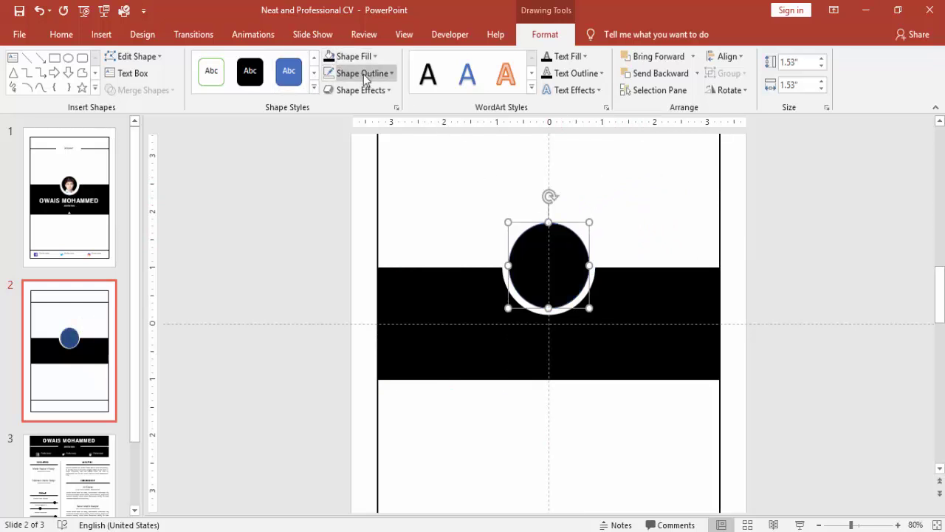
{"action": "left_click", "coordinate": [364, 77]}
{"action": "left_click", "coordinate": [372, 205]}
{"action": "left_click", "coordinate": [372, 211]}
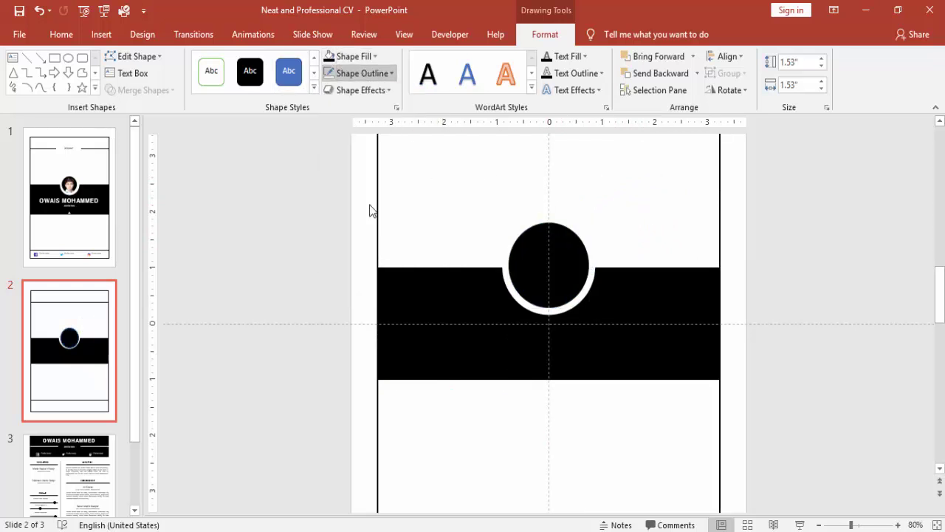
{"action": "left_click", "coordinate": [305, 246]}
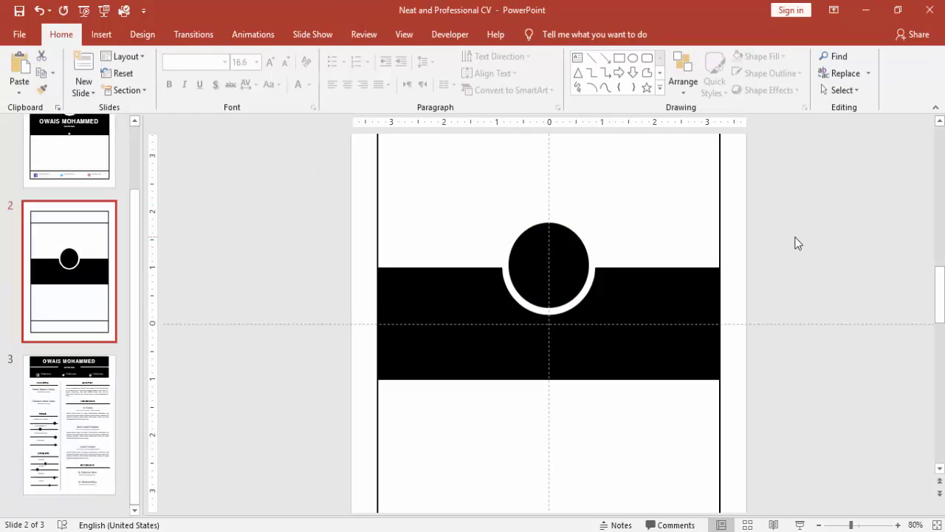
- Paste the circular portrait photo onto the black circle and nudge it slightly down
{"action": "key", "text": "ctrl+v"}
{"action": "left_click_drag", "start_coordinate": [550, 274], "coordinate": [549, 273]}
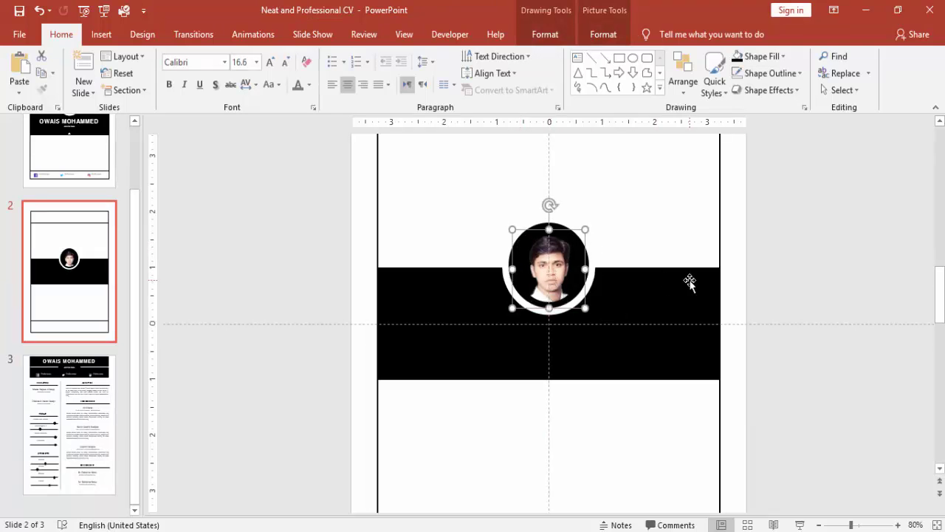
{"action": "key", "text": "Down"}
{"action": "key", "text": "Down"}
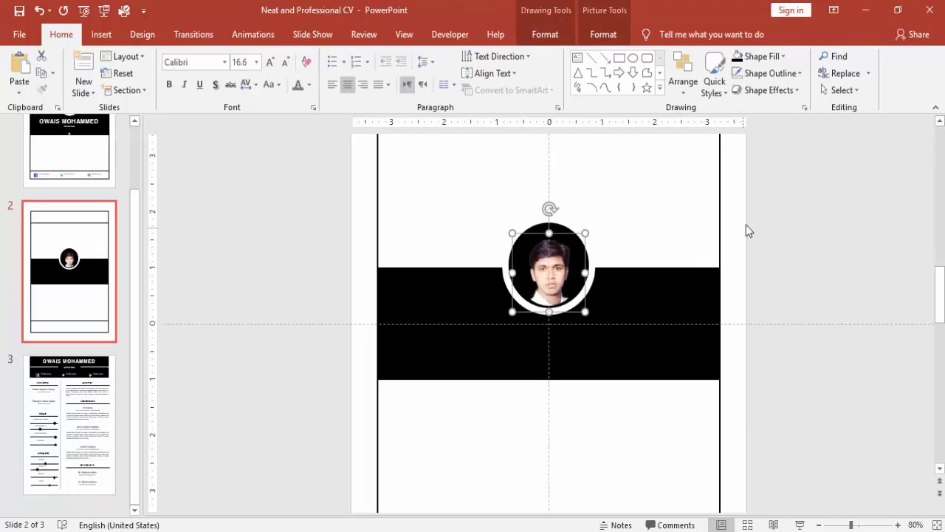
{"action": "left_click", "coordinate": [748, 227]}
{"action": "left_click", "coordinate": [103, 35]}
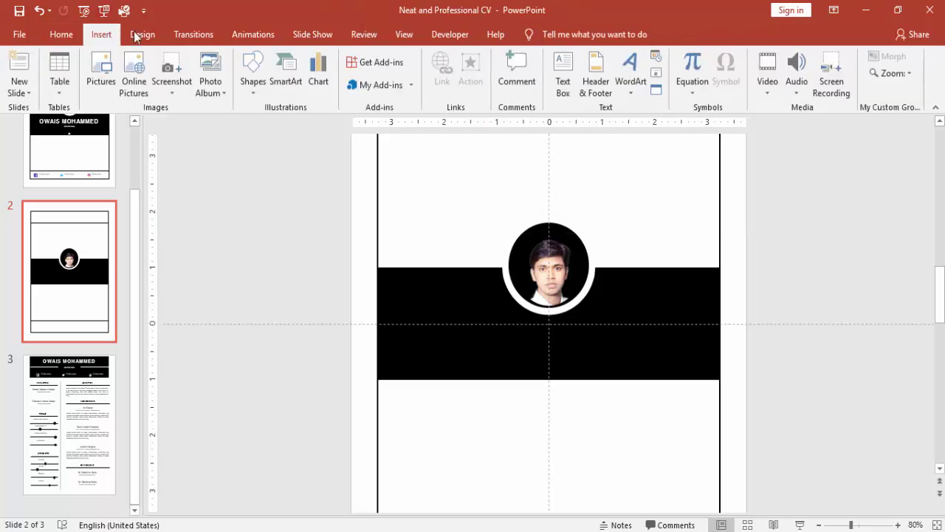
- Draw a text box across the black band with white Helvetica text
{"action": "left_click", "coordinate": [562, 74]}
{"action": "left_click_drag", "start_coordinate": [377, 307], "coordinate": [702, 363]}
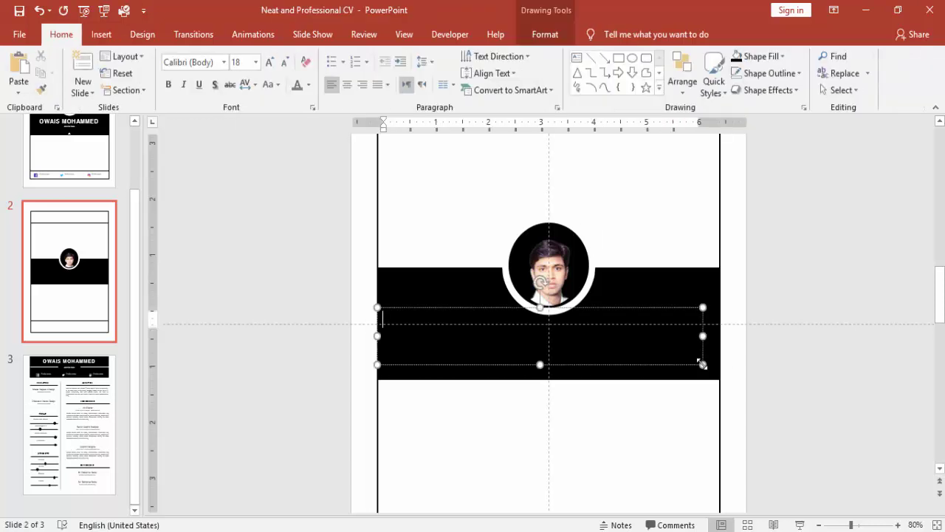
{"action": "left_click", "coordinate": [309, 86]}
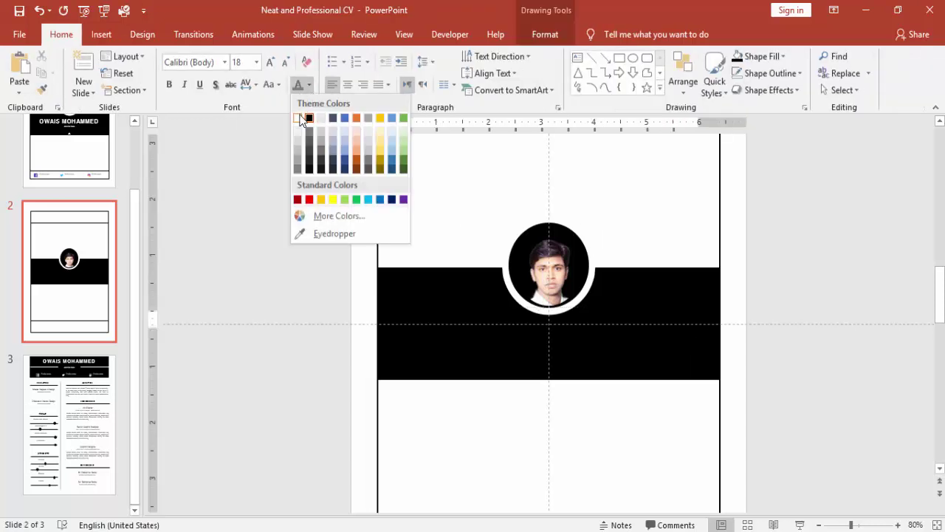
{"action": "left_click", "coordinate": [298, 118]}
{"action": "left_click", "coordinate": [225, 62]}
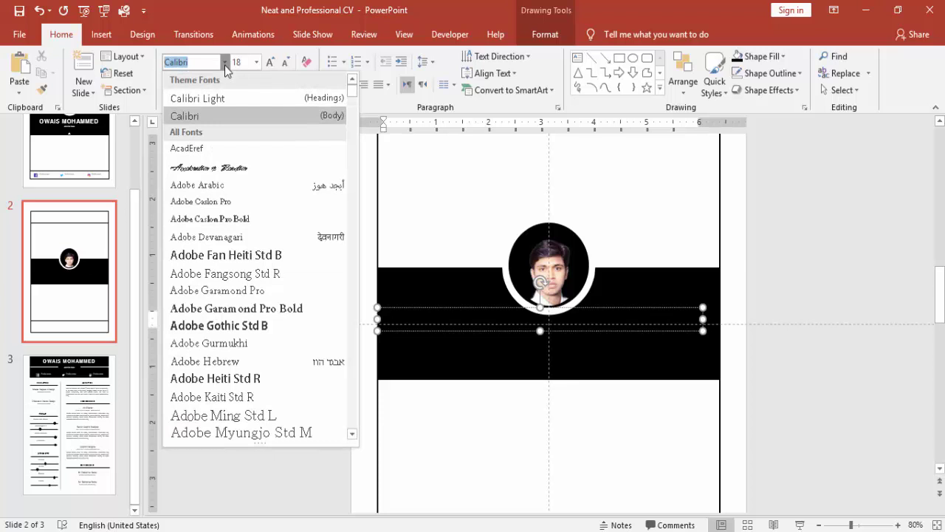
{"action": "type", "text": "hweil"}
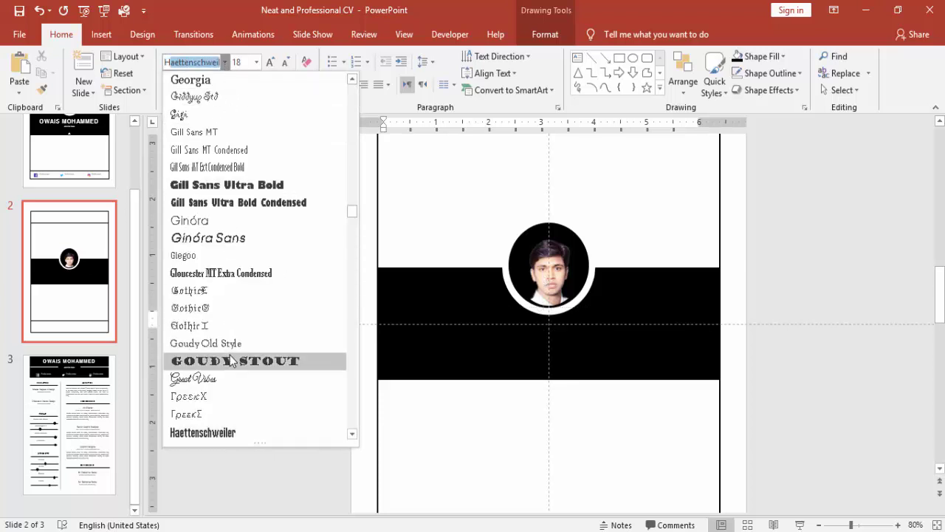
{"action": "scroll", "coordinate": [231, 359], "scroll_direction": "down", "scroll_amount": 1}
{"action": "scroll", "coordinate": [227, 356], "scroll_direction": "down", "scroll_amount": 1}
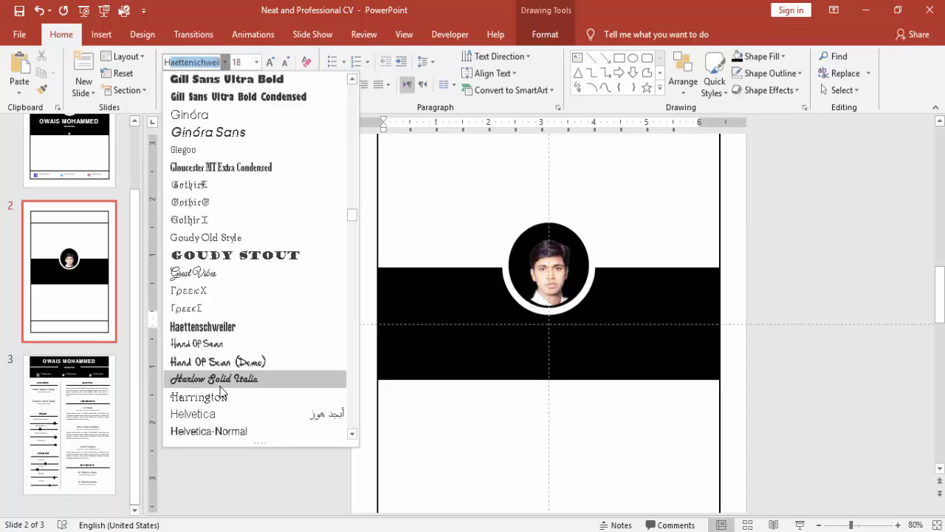
{"action": "left_click", "coordinate": [223, 414]}
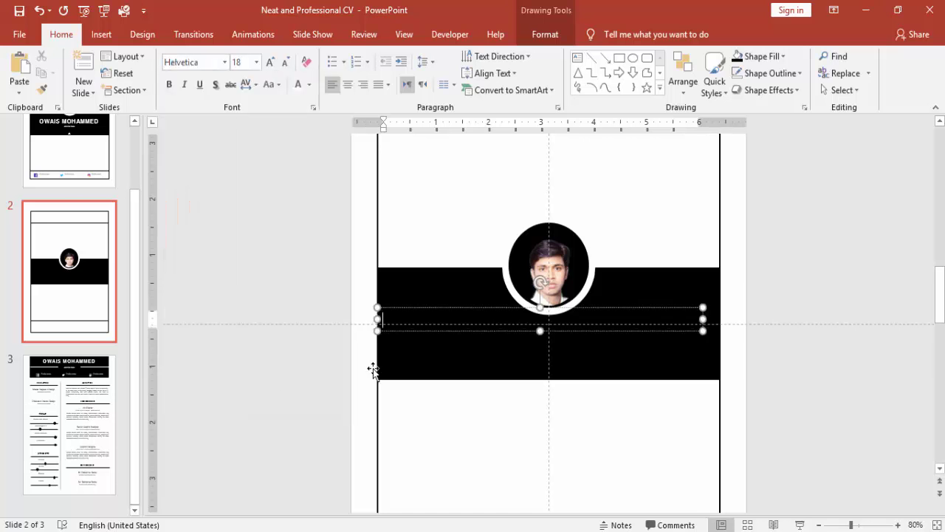
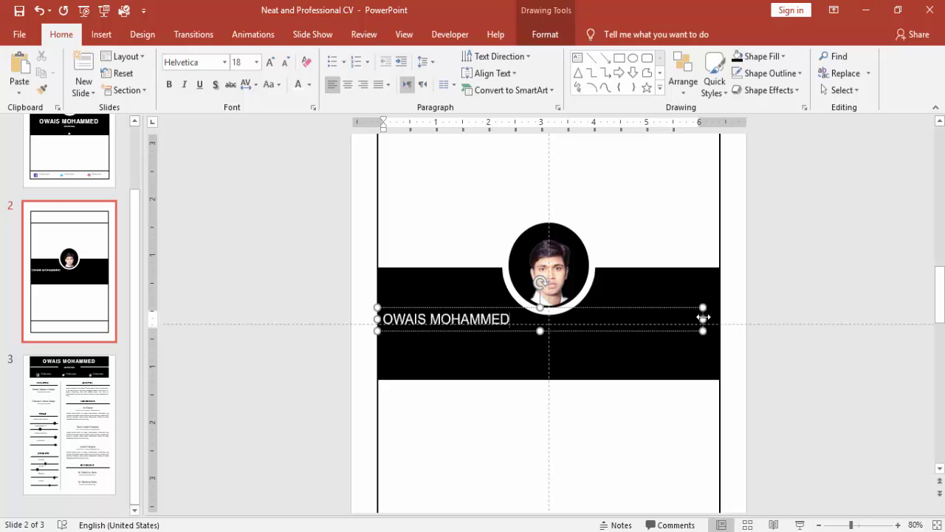
- Type the CV owner's full name, make it 28 pt bold and centred, and nudge it down
{"action": "left_click_drag", "start_coordinate": [702, 319], "coordinate": [719, 319]}
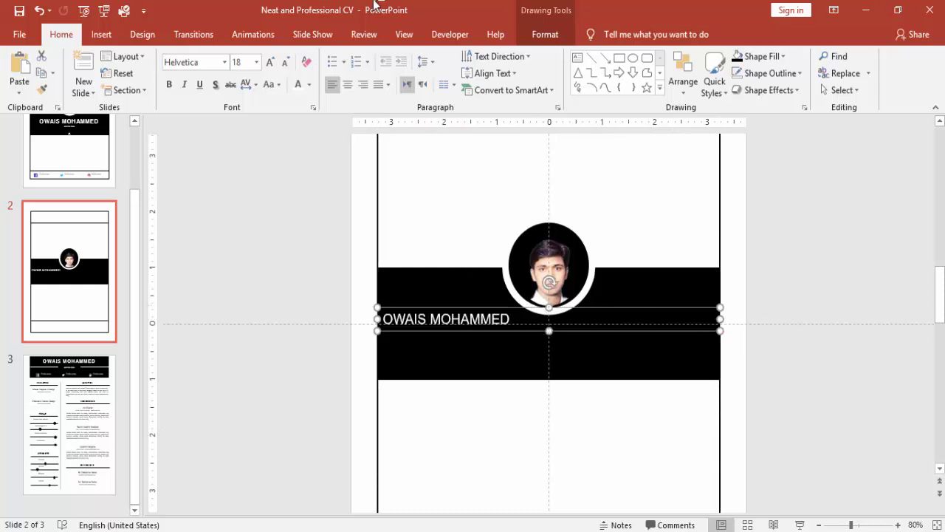
{"action": "left_click", "coordinate": [270, 62]}
{"action": "left_click", "coordinate": [270, 63]}
{"action": "left_click", "coordinate": [270, 62]}
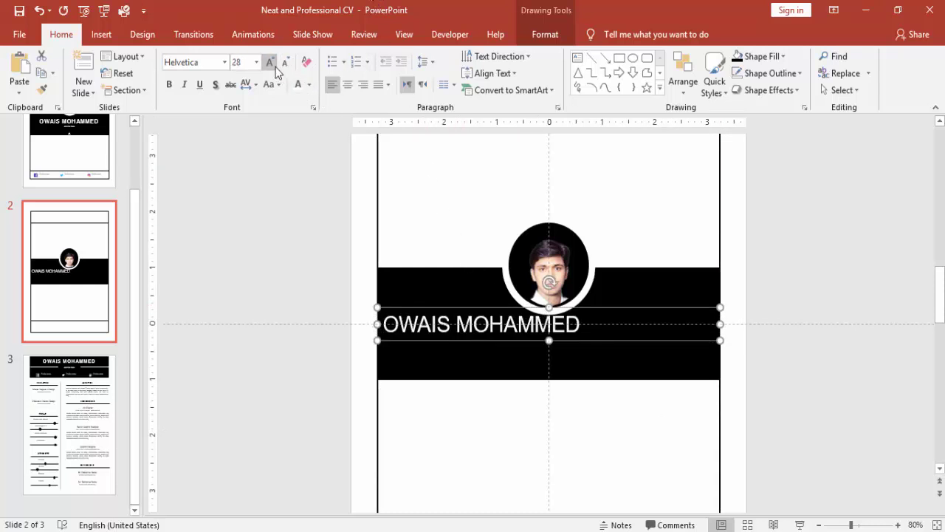
{"action": "left_click", "coordinate": [169, 84]}
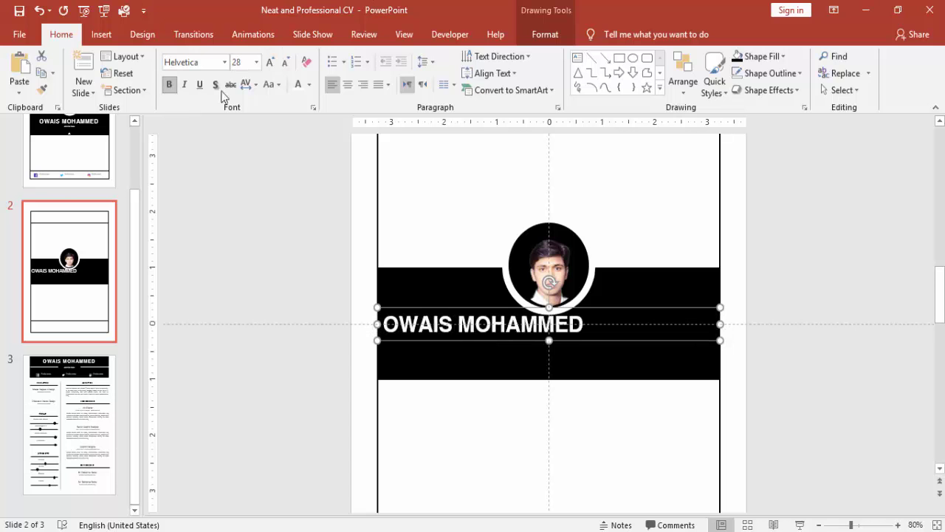
{"action": "left_click", "coordinate": [348, 84]}
{"action": "key", "text": "ctrl+Down"}
{"action": "key", "text": "ctrl+Down"}
{"action": "key", "text": "ctrl+Down"}
{"action": "key", "text": "ctrl+Down"}
{"action": "key", "text": "ctrl+Down"}
{"action": "key", "text": "ctrl+Down"}
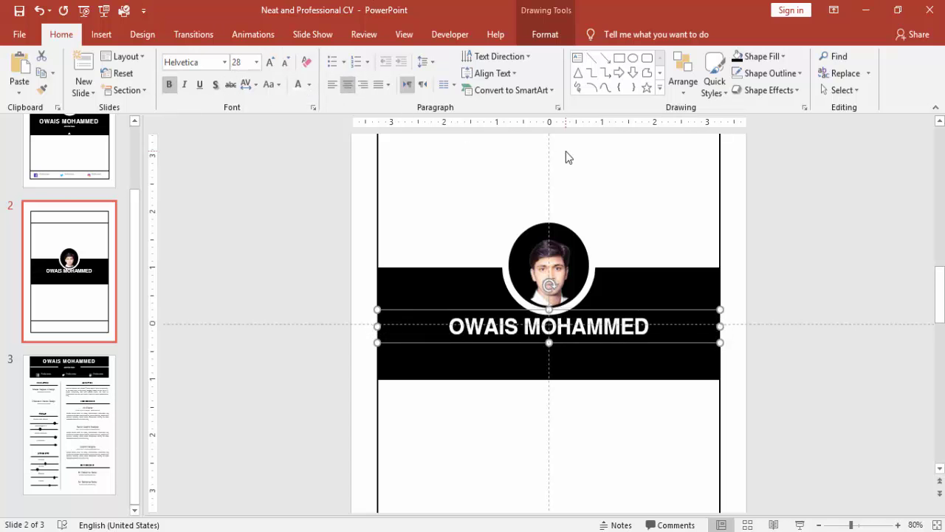
{"action": "key", "text": "ctrl+Down"}
{"action": "key", "text": "ctrl+Down"}
{"action": "key", "text": "ctrl+Down"}
{"action": "key", "text": "ctrl+Down"}
{"action": "key", "text": "ctrl+Down"}
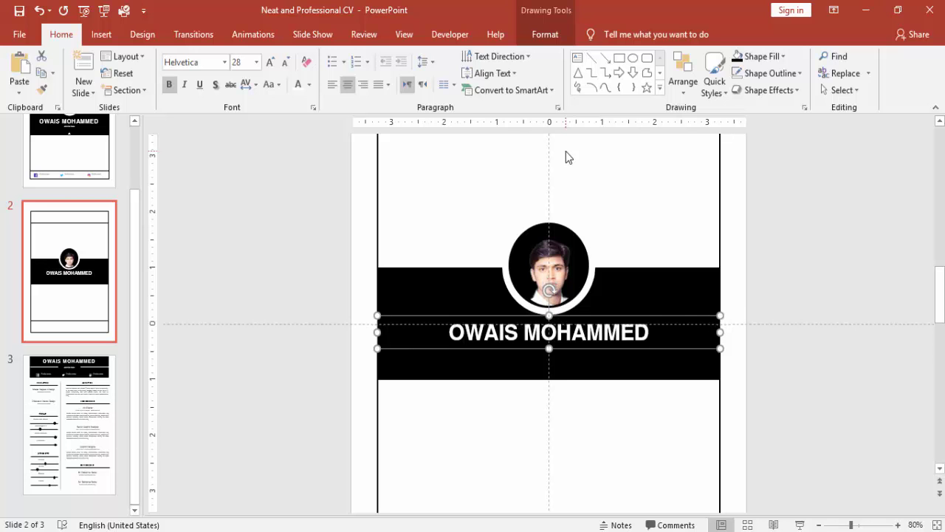
{"action": "left_click", "coordinate": [783, 237]}
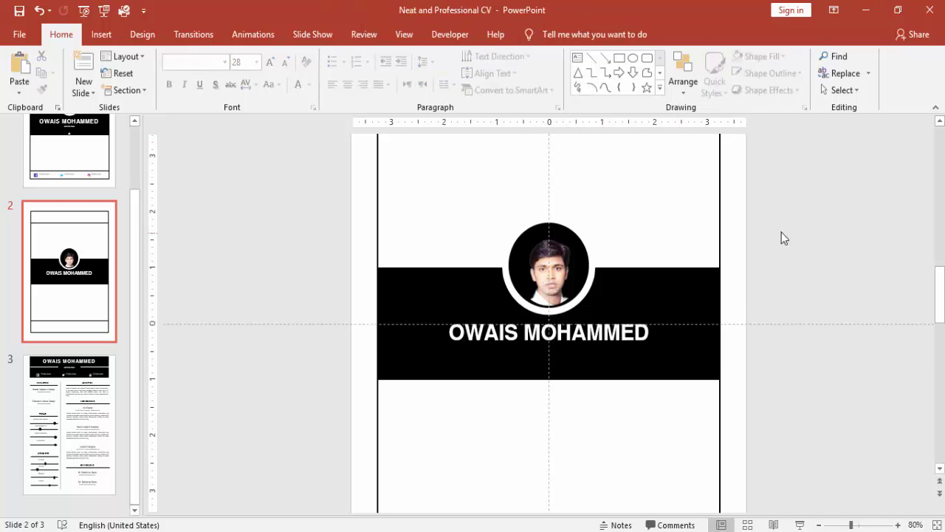
- Add a text box below the band reading 'Job Title here'
{"action": "left_click", "coordinate": [100, 34]}
{"action": "left_click", "coordinate": [563, 78]}
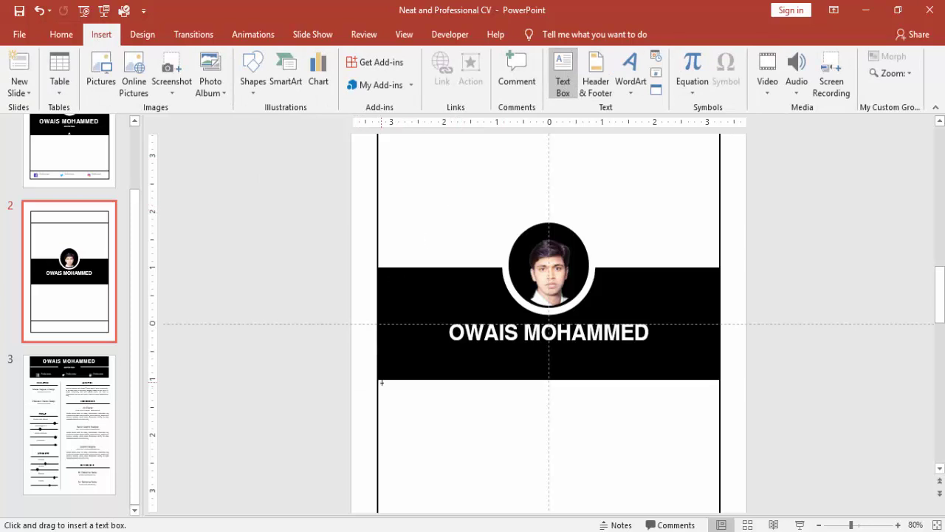
{"action": "left_click_drag", "start_coordinate": [396, 405], "coordinate": [717, 418]}
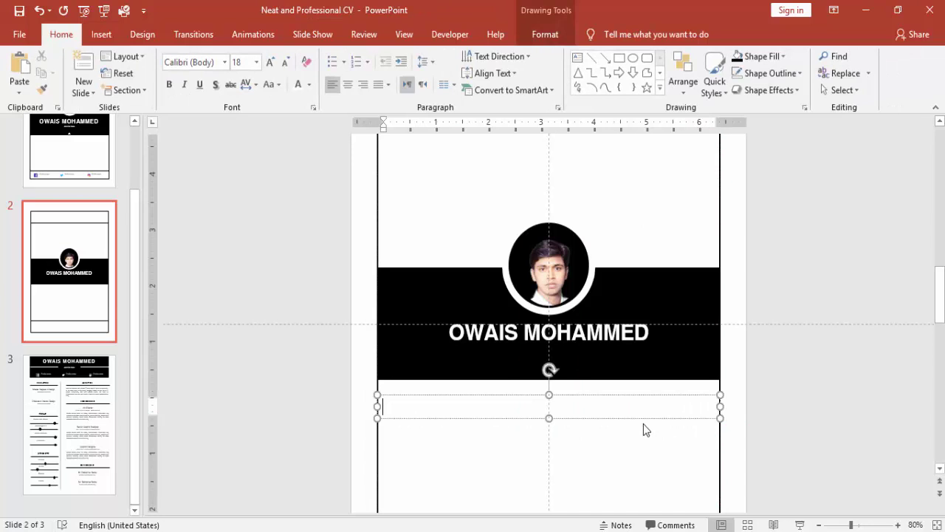
{"action": "type", "text": "Jon"}
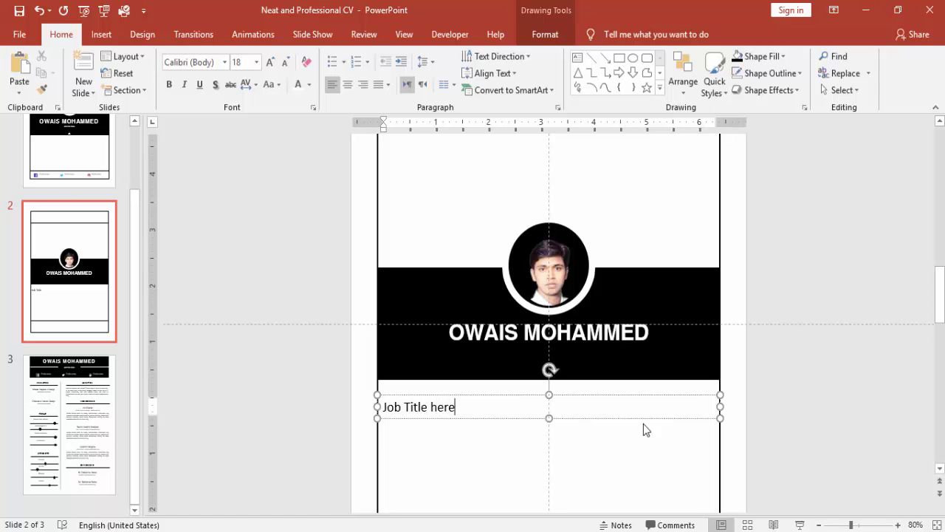
{"action": "left_click", "coordinate": [531, 395]}
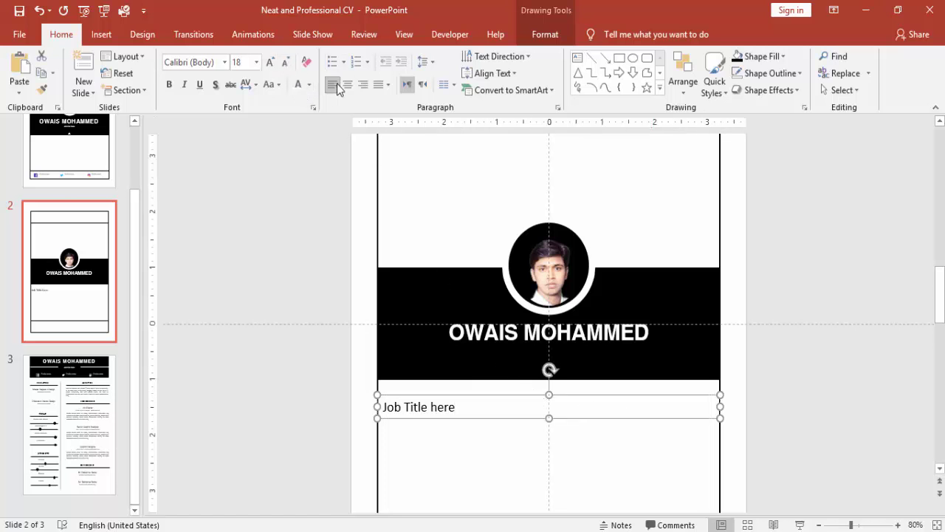
- Make the job title centred, white 9 pt Helvetica, and move it up into the band
{"action": "left_click", "coordinate": [345, 86]}
{"action": "left_click", "coordinate": [285, 63]}
{"action": "left_click", "coordinate": [285, 63]}
{"action": "left_click", "coordinate": [285, 63]}
{"action": "left_click", "coordinate": [285, 65]}
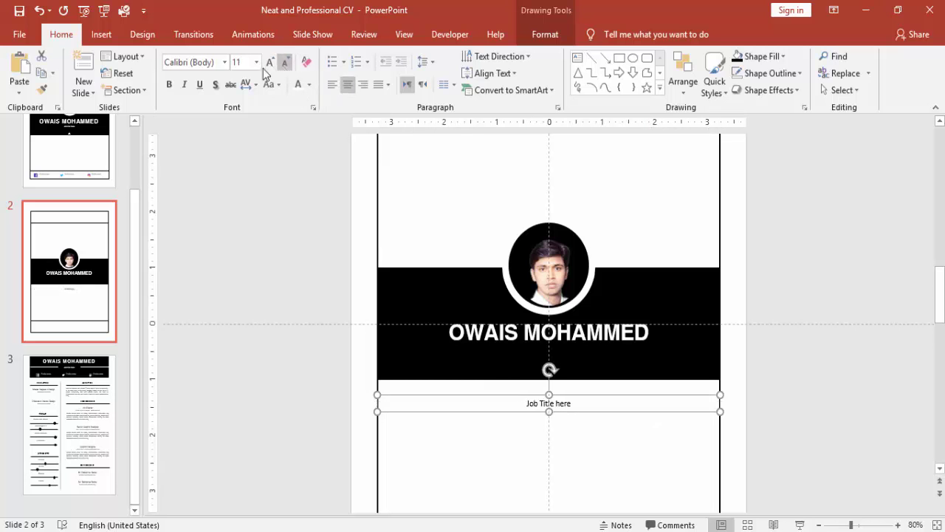
{"action": "left_click", "coordinate": [220, 64]}
{"action": "type", "text": "Helvetica"}
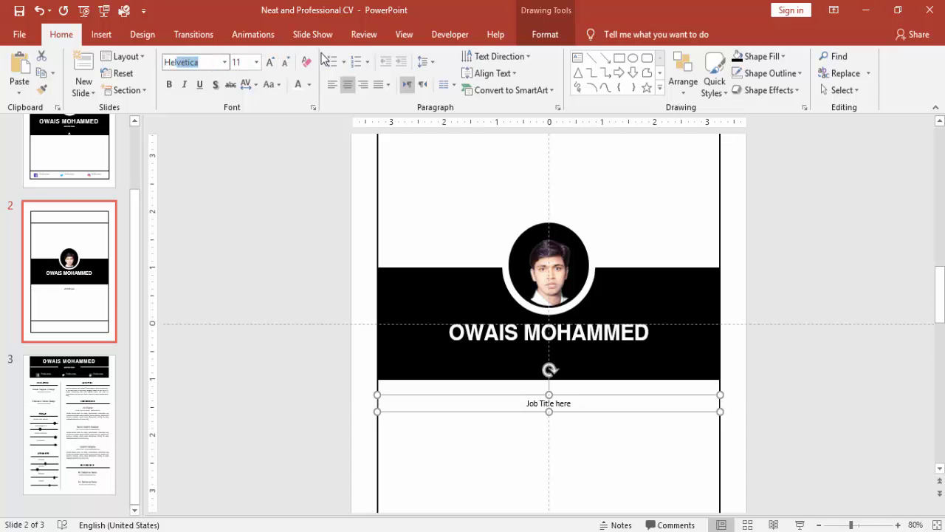
{"action": "key", "text": "Return"}
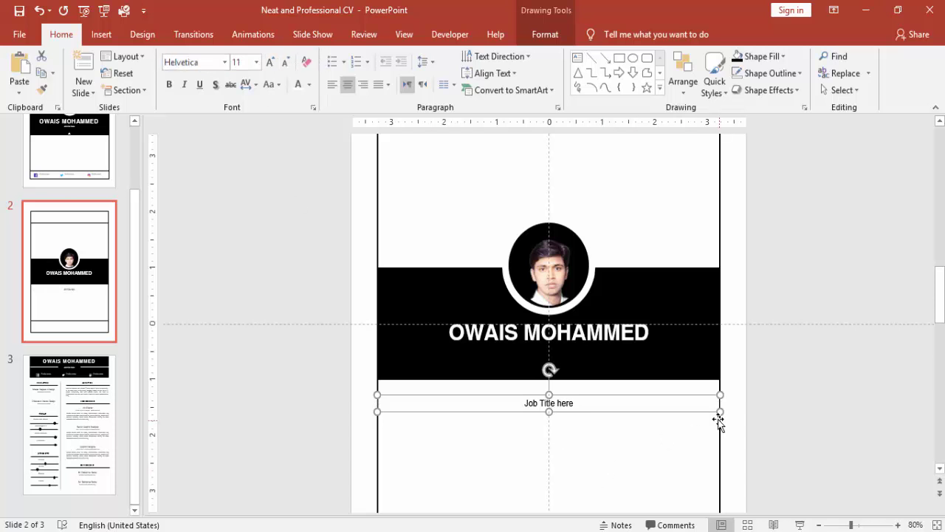
{"action": "left_click", "coordinate": [299, 88]}
{"action": "key", "text": "Up"}
{"action": "key", "text": "Up"}
{"action": "key", "text": "Up"}
{"action": "key", "text": "Up"}
{"action": "key", "text": "Up"}
{"action": "key", "text": "Up"}
{"action": "key", "text": "Up"}
{"action": "key", "text": "Up"}
{"action": "key", "text": "Up"}
{"action": "key", "text": "Up"}
{"action": "key", "text": "Up"}
{"action": "key", "text": "Up"}
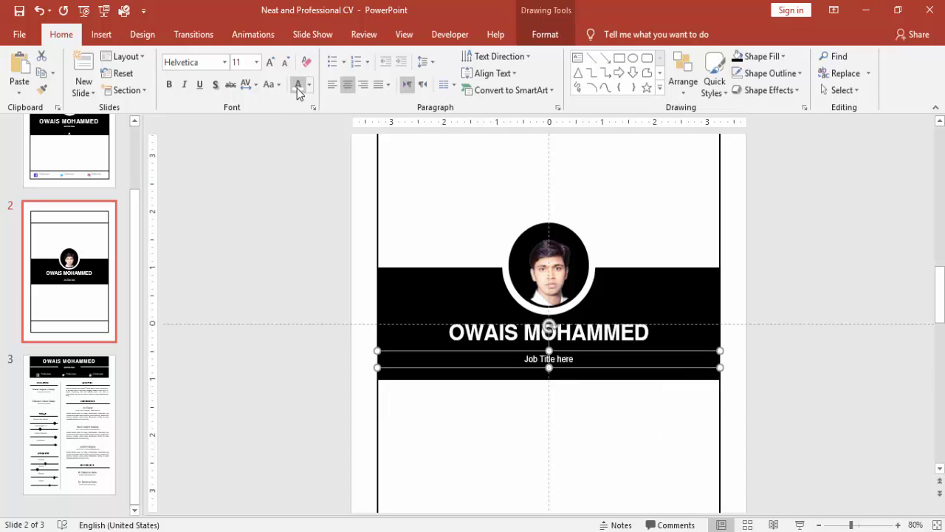
{"action": "key", "text": "Up"}
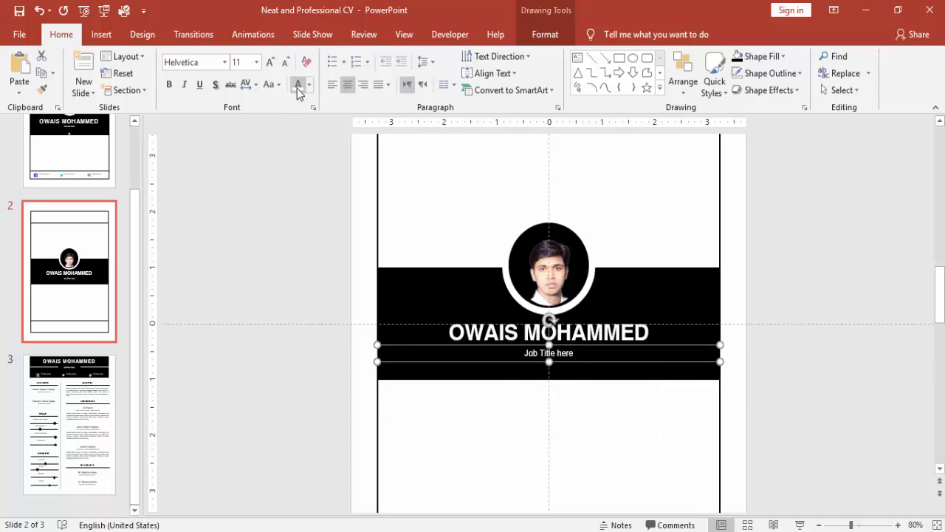
{"action": "left_click", "coordinate": [285, 63]}
{"action": "left_click", "coordinate": [286, 62]}
- Select slide 1's footer row of Facebook, Twitter and Instagram icons with 'Profile name' labels
{"action": "left_click", "coordinate": [825, 279]}
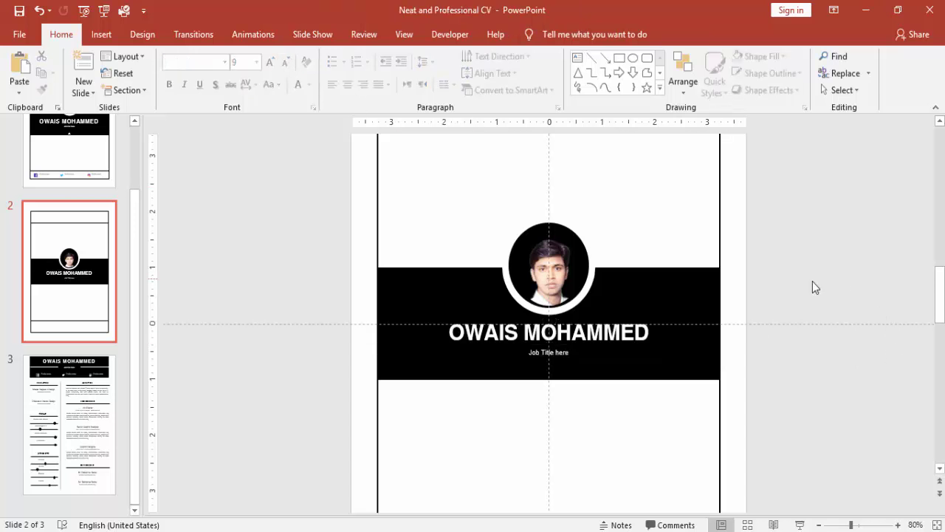
{"action": "left_click", "coordinate": [820, 526]}
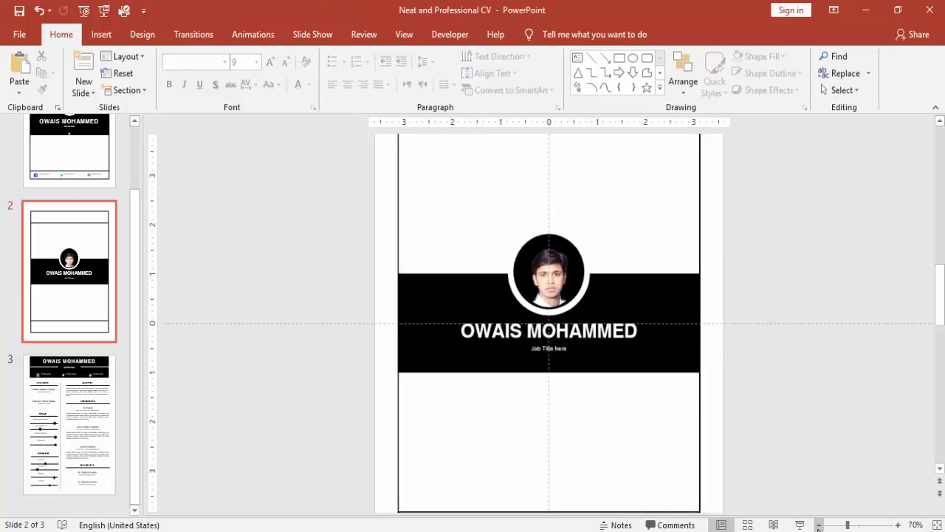
{"action": "left_click", "coordinate": [820, 525]}
{"action": "left_click", "coordinate": [819, 525]}
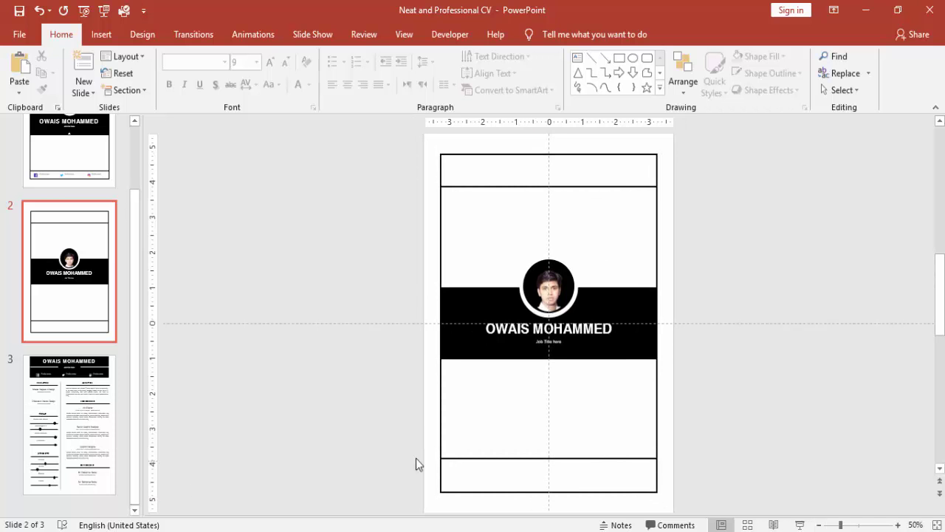
{"action": "left_click", "coordinate": [91, 181]}
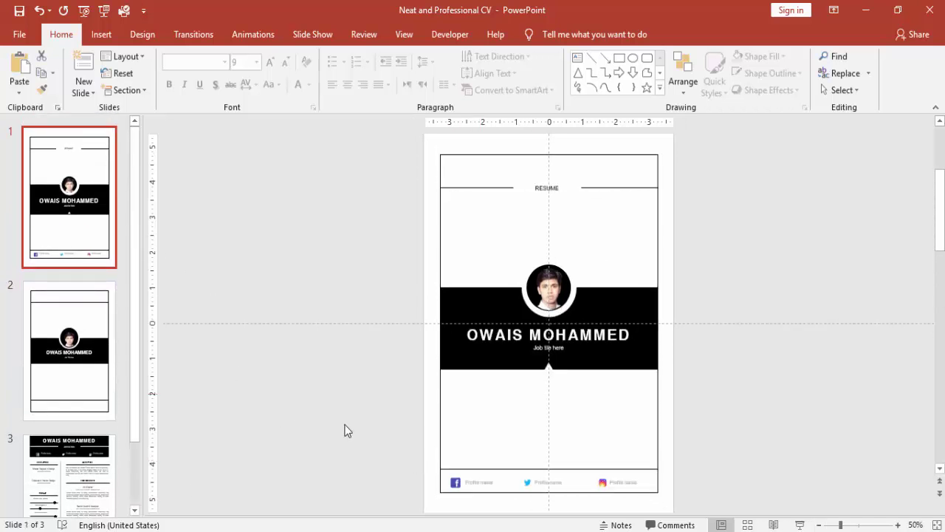
{"action": "left_click", "coordinate": [453, 483]}
{"action": "left_click", "coordinate": [716, 480]}
{"action": "left_click_drag", "start_coordinate": [707, 468], "coordinate": [445, 496]}
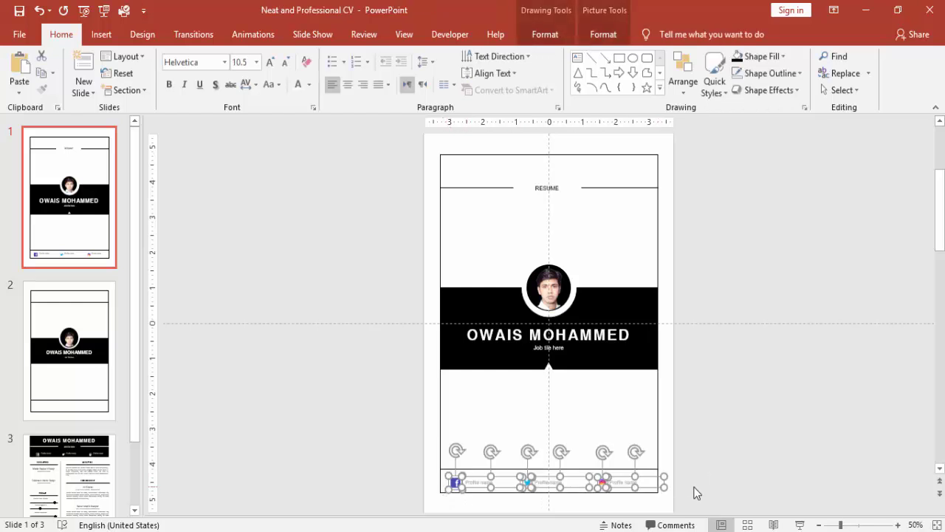
- Paste the footer icons and labels onto slide 2 and nudge them up into the bottom band
{"action": "left_click", "coordinate": [87, 379]}
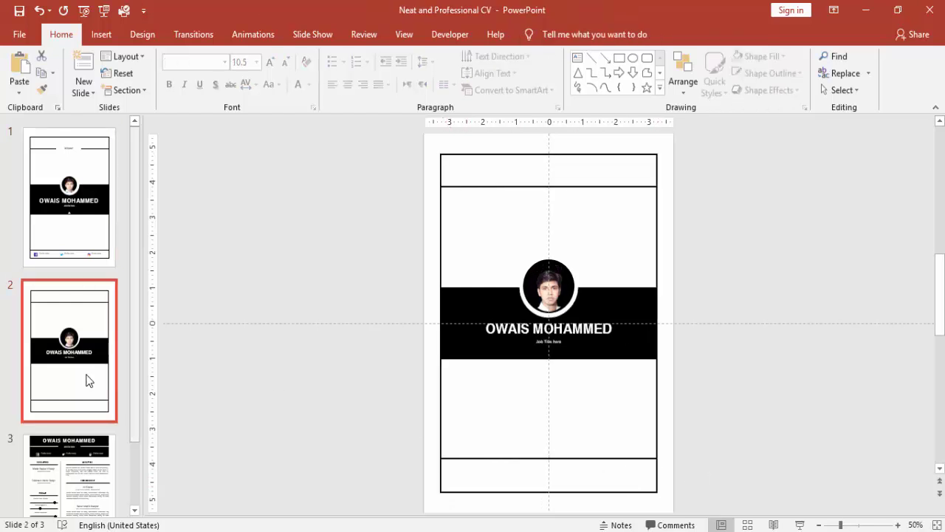
{"action": "key", "text": "ctrl+v"}
{"action": "left_click", "coordinate": [732, 429]}
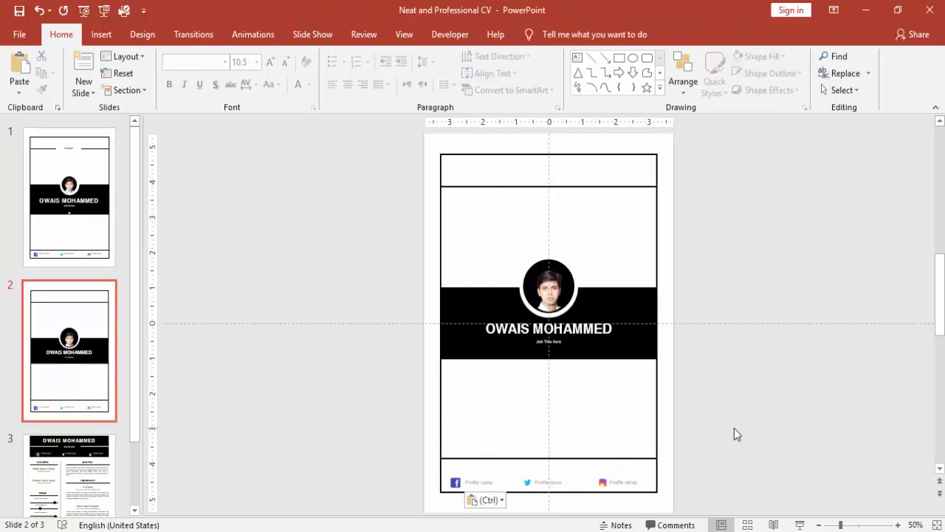
{"action": "mouse_move", "coordinate": [731, 462]}
{"action": "left_mouse_down"}
{"action": "mouse_move", "coordinate": [504, 477]}
{"action": "mouse_move", "coordinate": [442, 499]}
{"action": "left_mouse_up"}
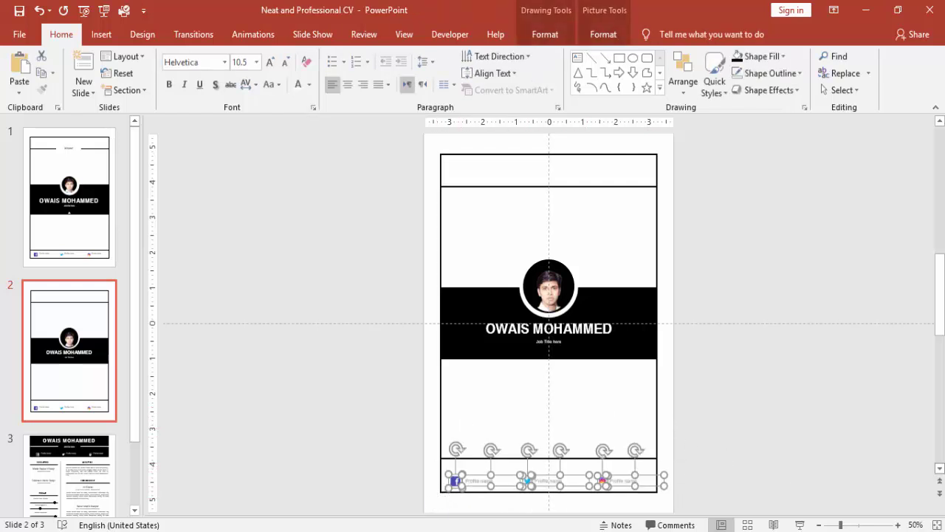
{"action": "key", "text": "Up"}
{"action": "key", "text": "Up"}
{"action": "key", "text": "Up"}
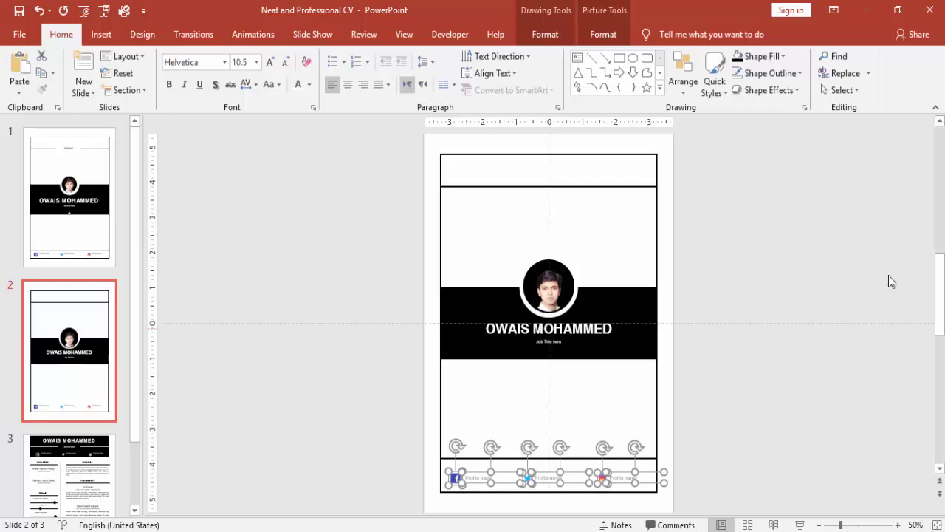
{"action": "left_click", "coordinate": [838, 270]}
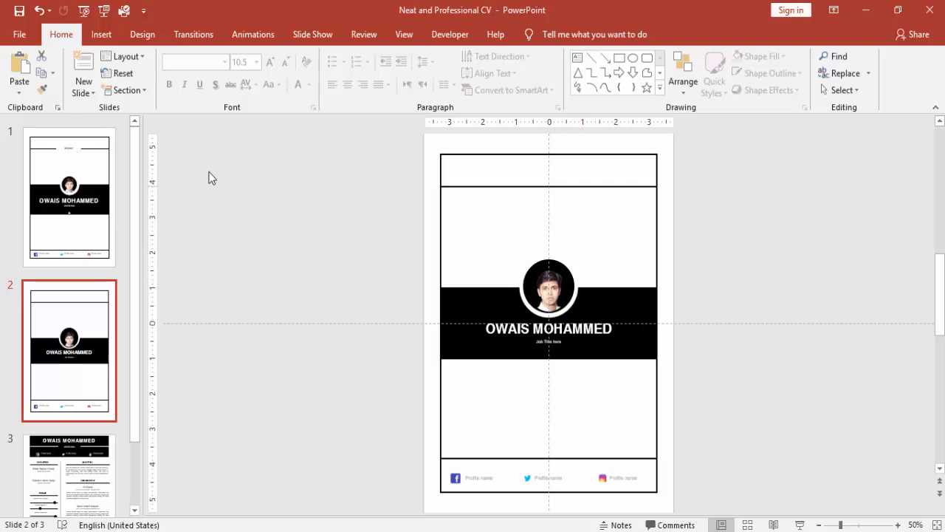
{"action": "left_click", "coordinate": [102, 32]}
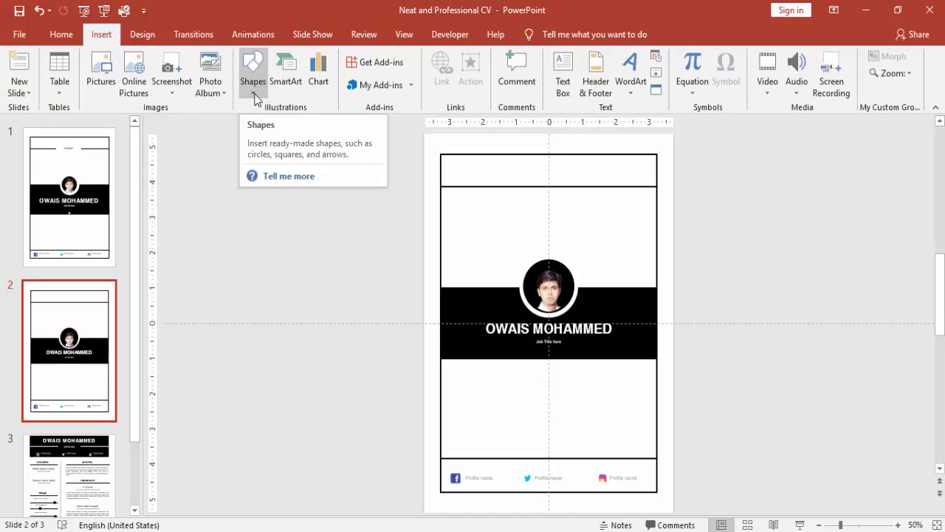
- Draw a rectangle beside the page and type 'Resume' in it
{"action": "left_click", "coordinate": [255, 98]}
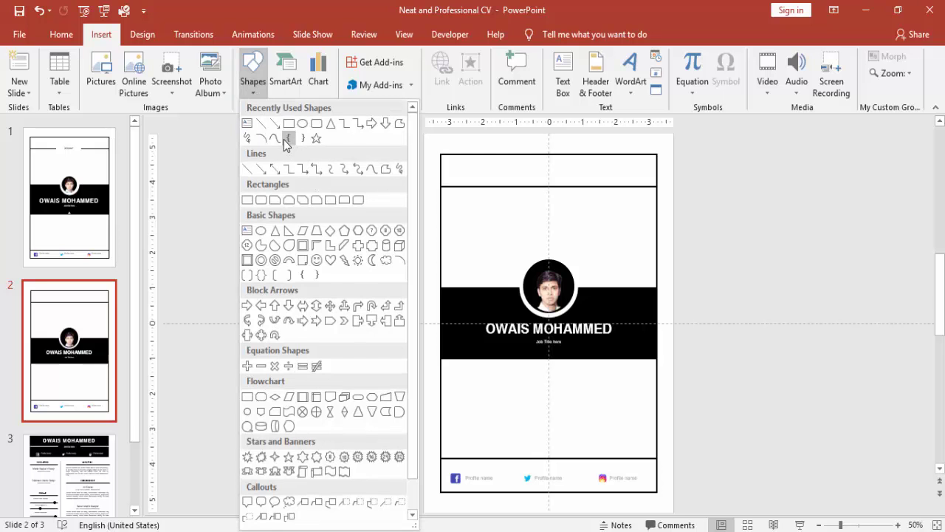
{"action": "left_click", "coordinate": [283, 141]}
{"action": "left_click_drag", "start_coordinate": [299, 169], "coordinate": [370, 200]}
{"action": "type", "text": "Resume"}
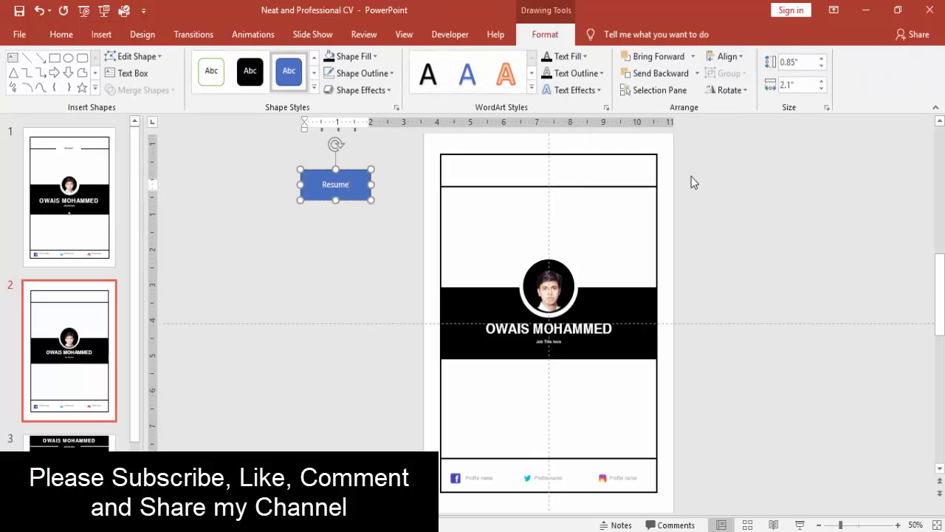
{"action": "left_click", "coordinate": [369, 170]}
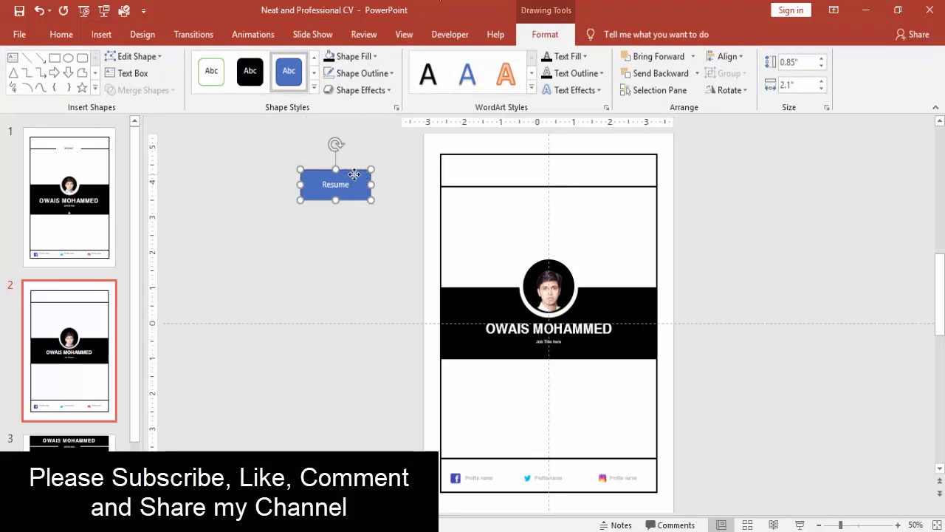
- Give the Resume box white fill, black text and no outline, and centre it on the top band
{"action": "left_click", "coordinate": [357, 57]}
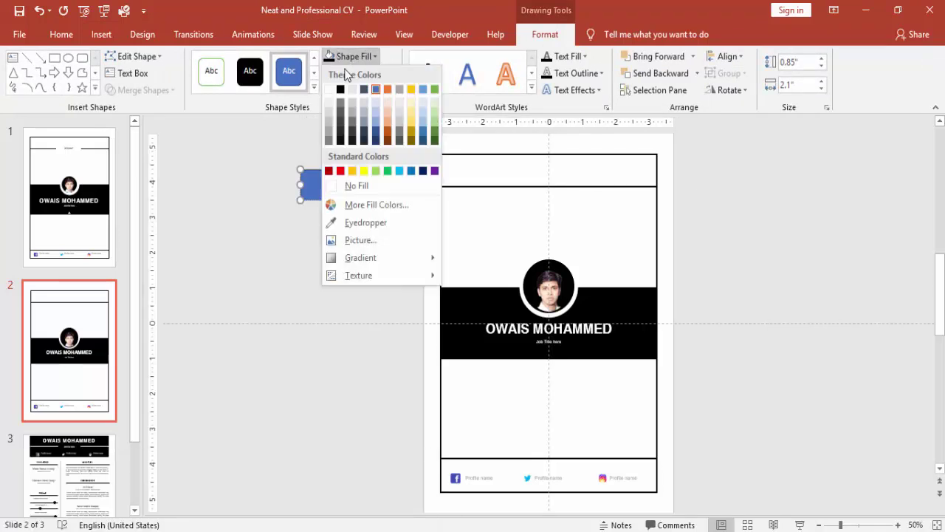
{"action": "left_click", "coordinate": [330, 89]}
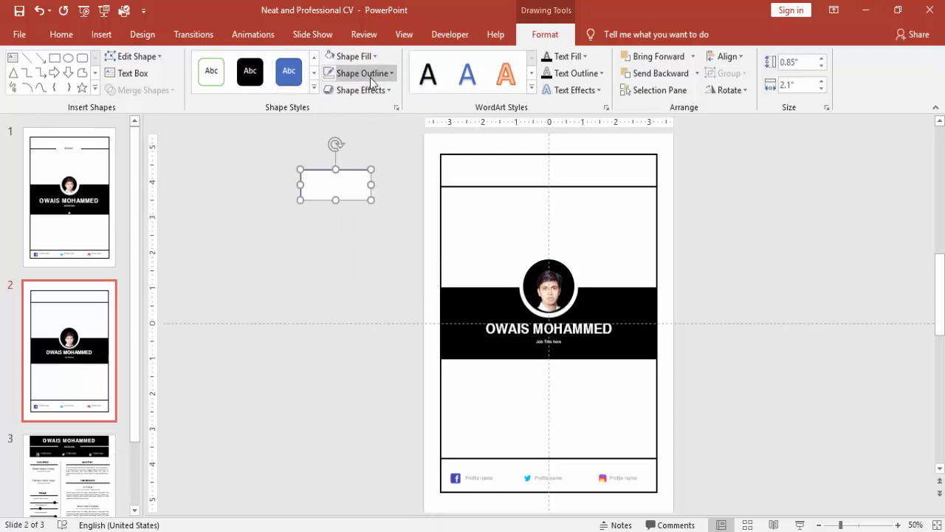
{"action": "left_click", "coordinate": [61, 34]}
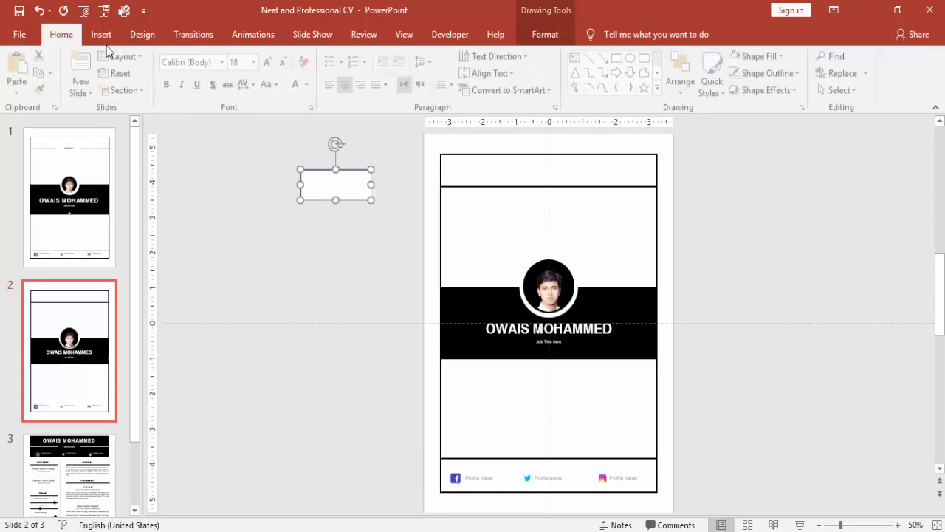
{"action": "left_click", "coordinate": [311, 83]}
{"action": "left_click", "coordinate": [310, 122]}
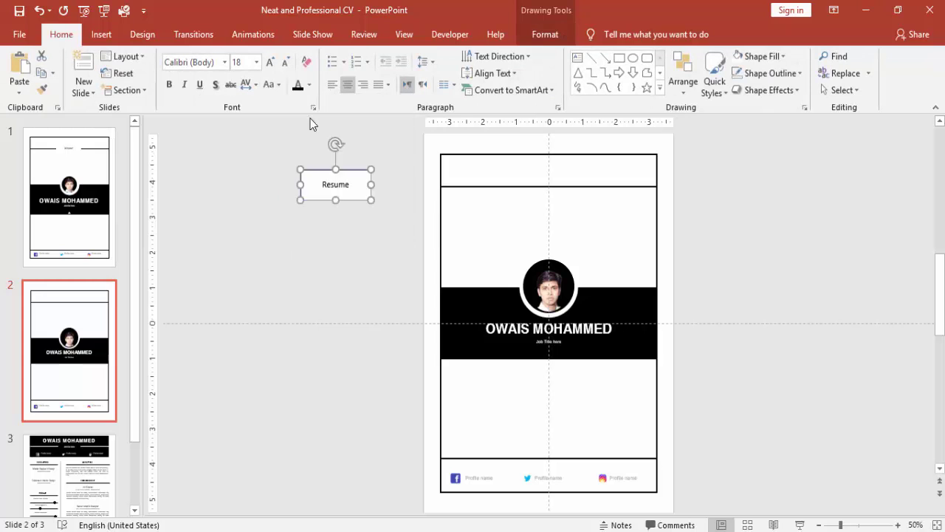
{"action": "left_click", "coordinate": [543, 35]}
{"action": "left_click", "coordinate": [374, 85]}
{"action": "left_click", "coordinate": [355, 202]}
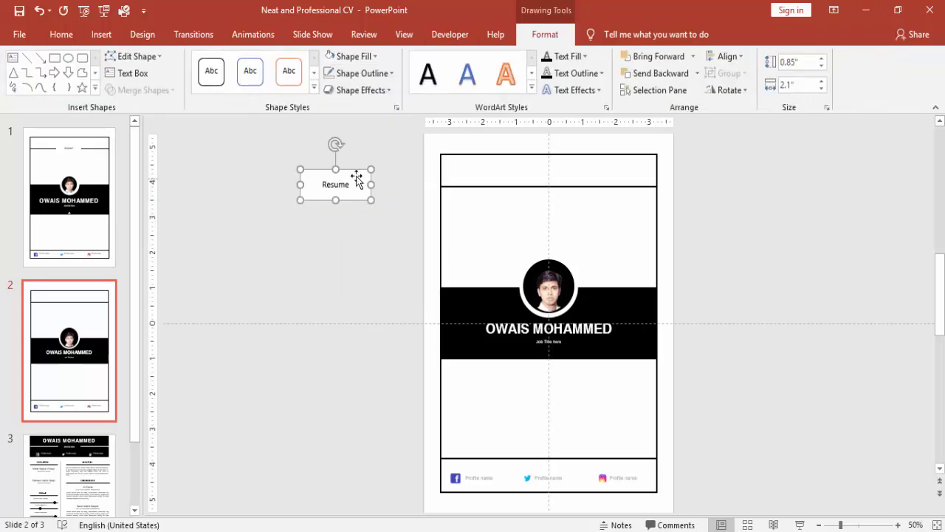
{"action": "left_click_drag", "start_coordinate": [350, 172], "coordinate": [562, 175]}
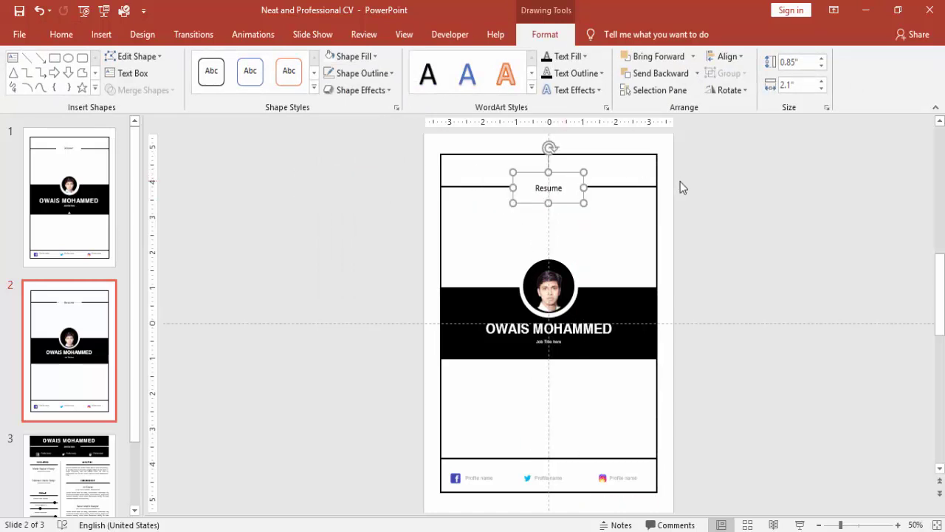
{"action": "key", "text": "Up"}
{"action": "key", "text": "Up"}
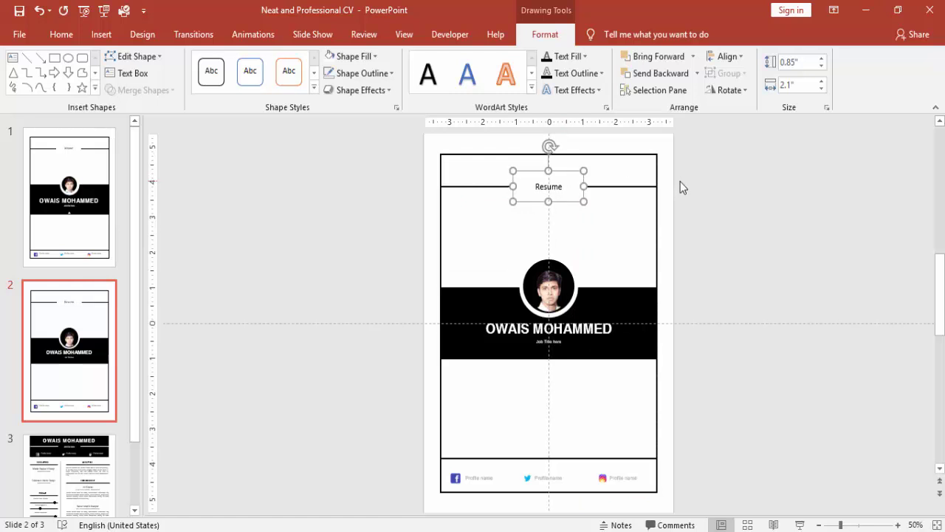
{"action": "left_click", "coordinate": [682, 188]}
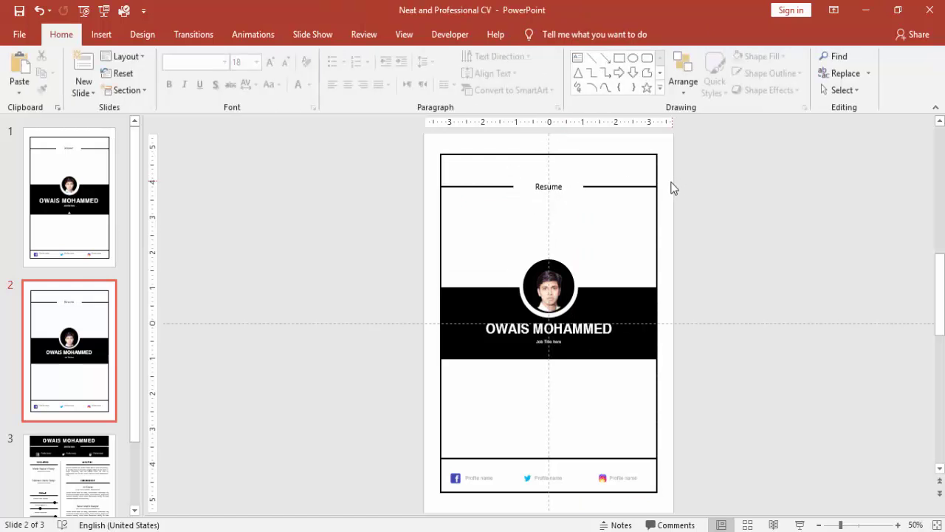
{"action": "key", "text": "super+c"}
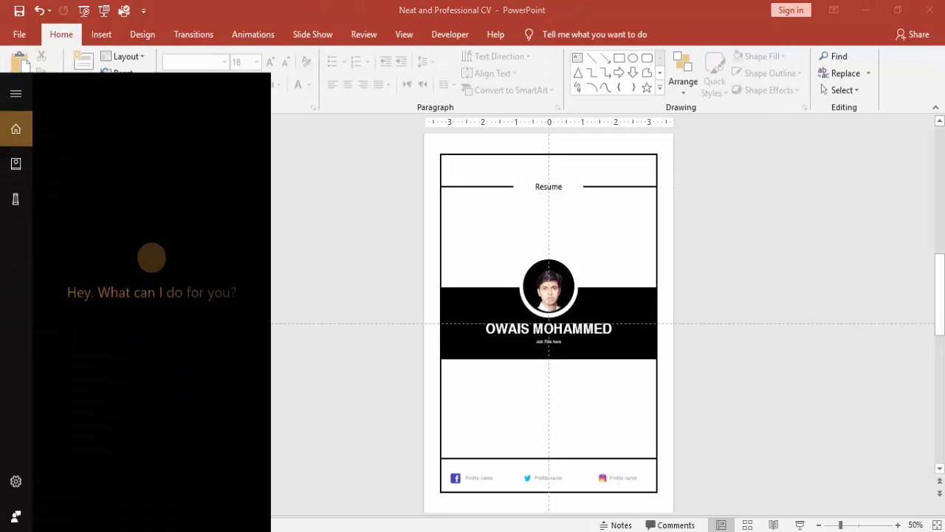
{"action": "type", "text": "pi"}
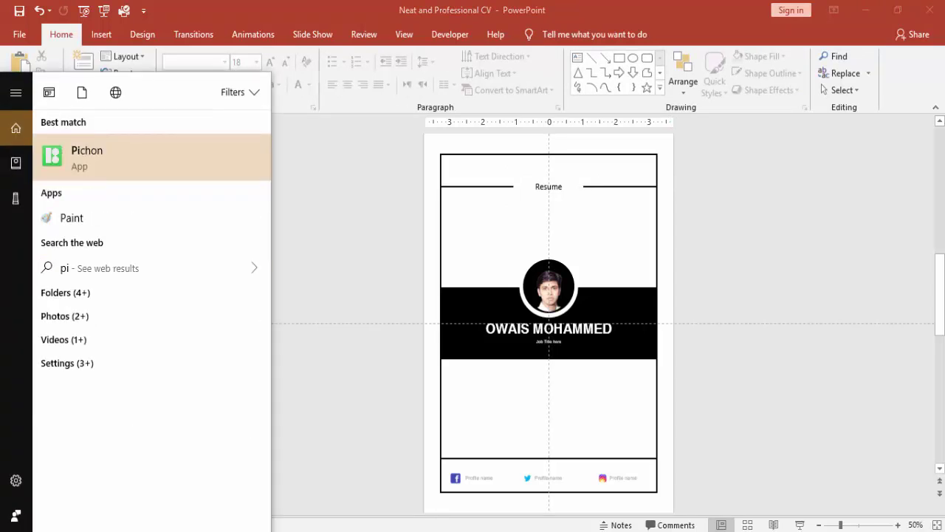
{"action": "left_click", "coordinate": [128, 147]}
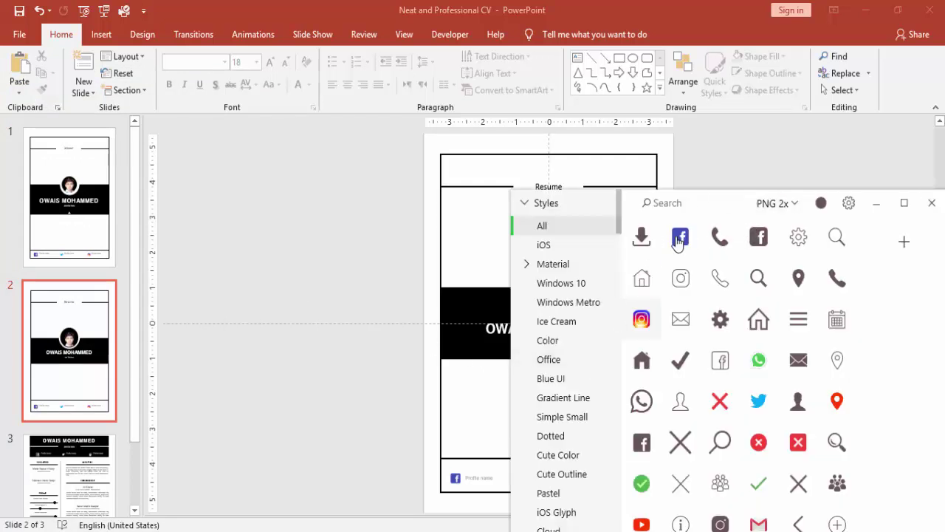
{"action": "left_click_drag", "start_coordinate": [685, 242], "coordinate": [521, 334]}
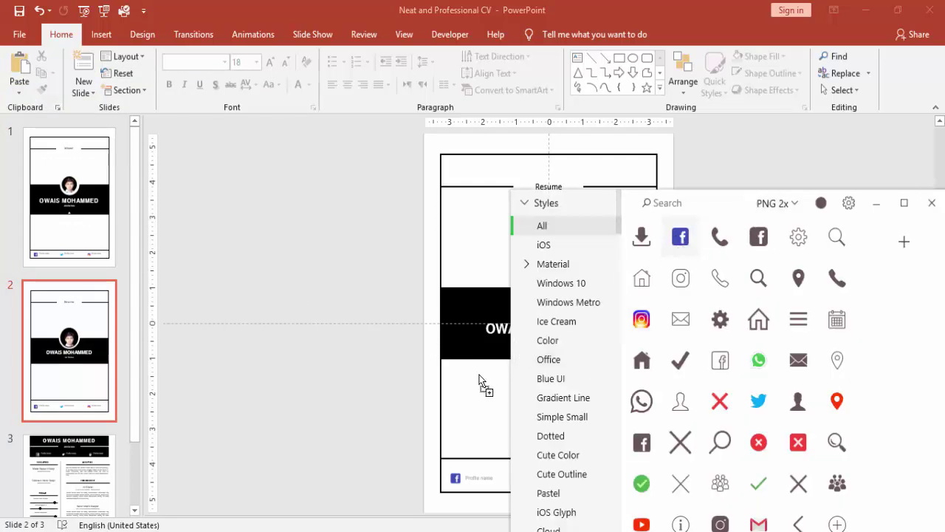
{"action": "left_click_drag", "start_coordinate": [478, 380], "coordinate": [481, 379]}
{"action": "left_click", "coordinate": [932, 202]}
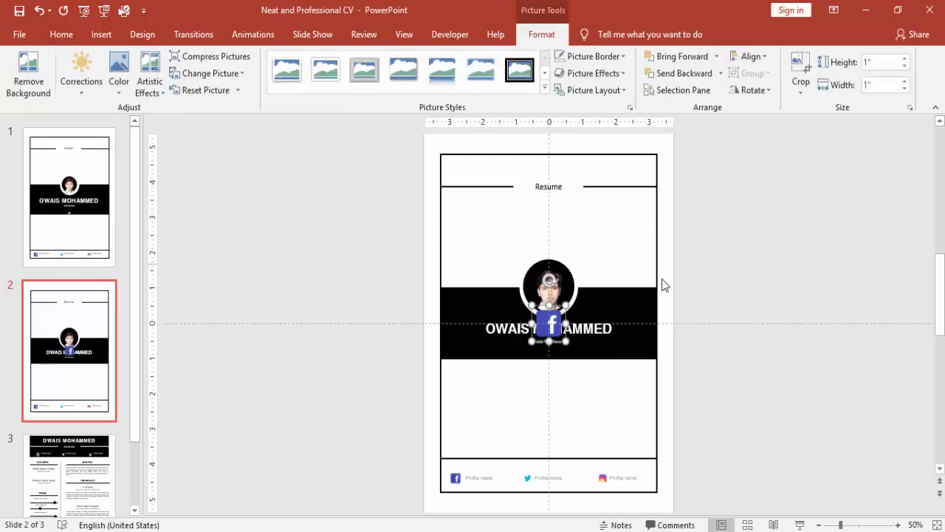
{"action": "left_click_drag", "start_coordinate": [549, 325], "coordinate": [487, 428]}
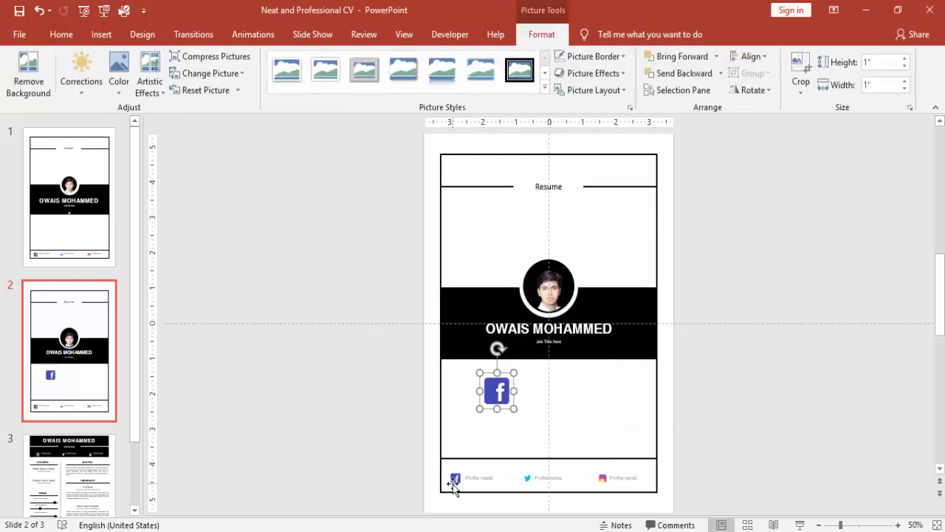
{"action": "left_click", "coordinate": [612, 387]}
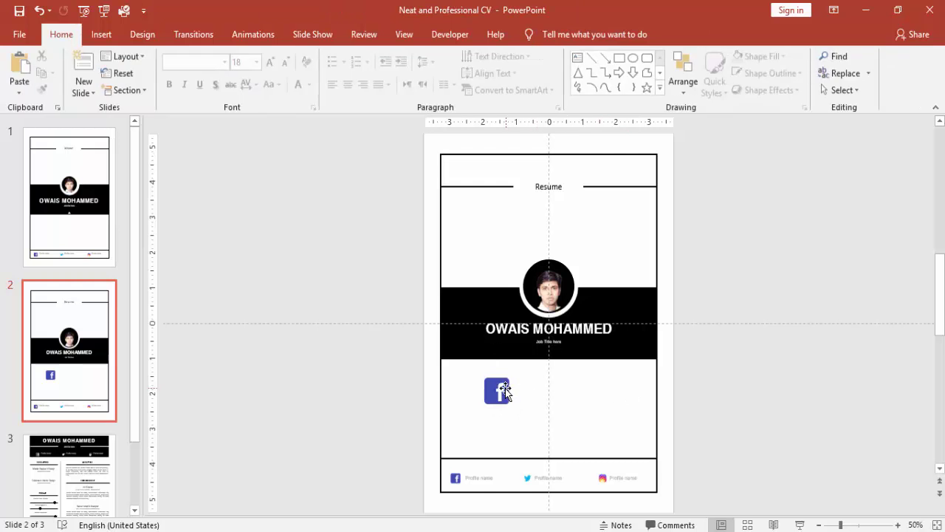
{"action": "left_click", "coordinate": [505, 390]}
{"action": "key", "text": "Delete"}
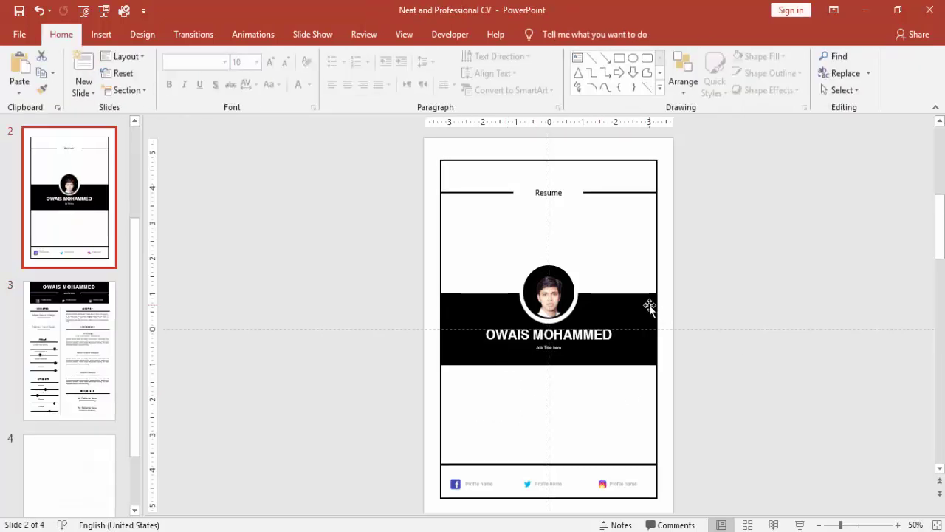
- Paste the name band onto slide 4 and change its notched shape to a plain rectangle
{"action": "left_click", "coordinate": [649, 308]}
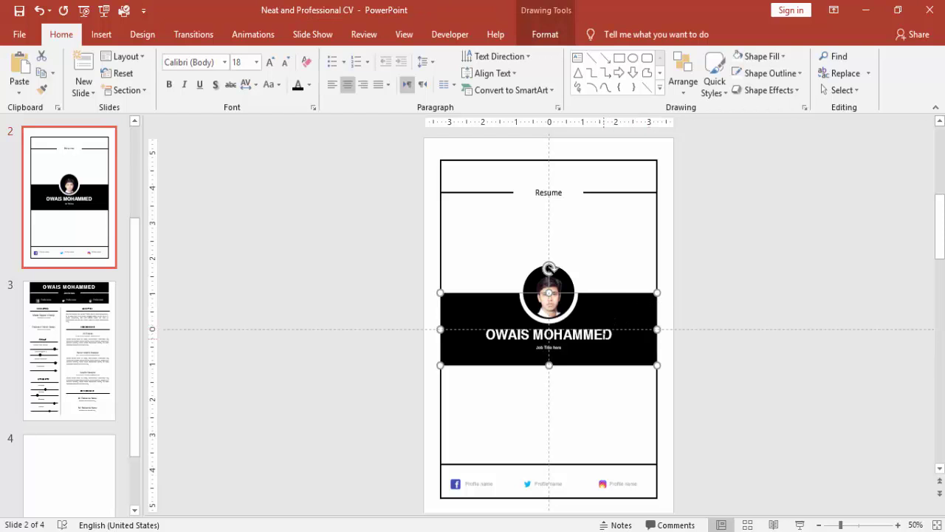
{"action": "key", "text": "ctrl+a"}
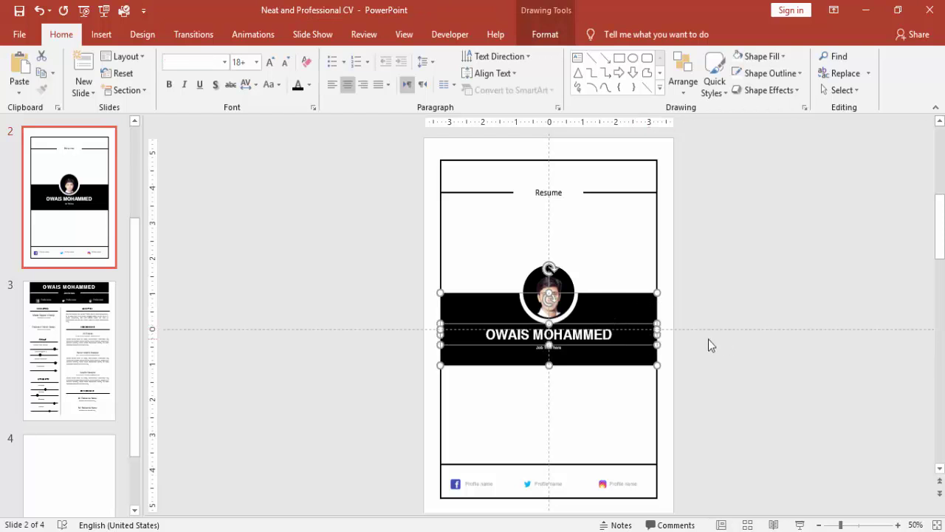
{"action": "left_click", "coordinate": [84, 453]}
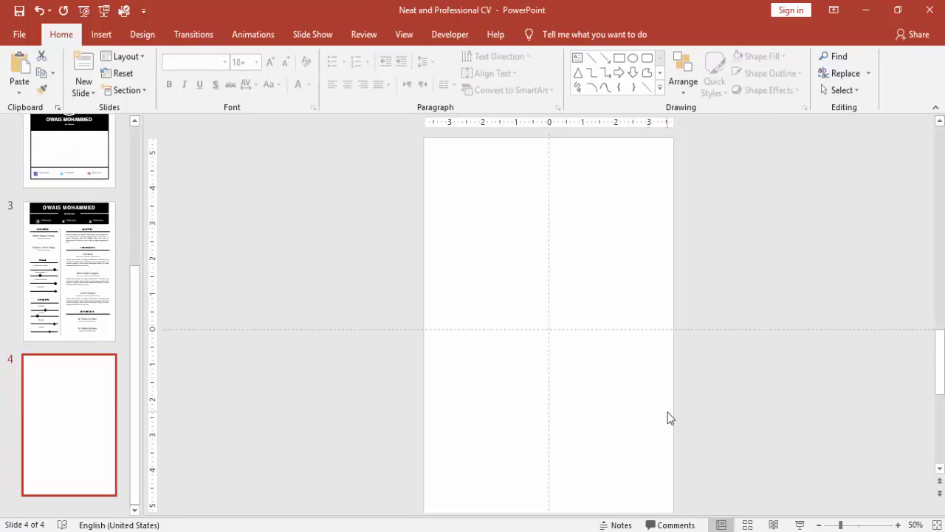
{"action": "key", "text": "ctrl+v"}
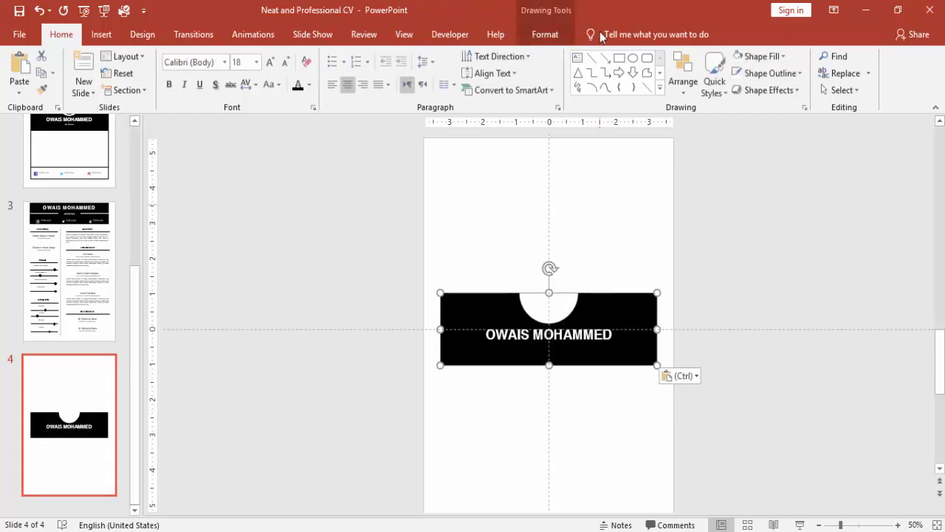
{"action": "left_click", "coordinate": [545, 34]}
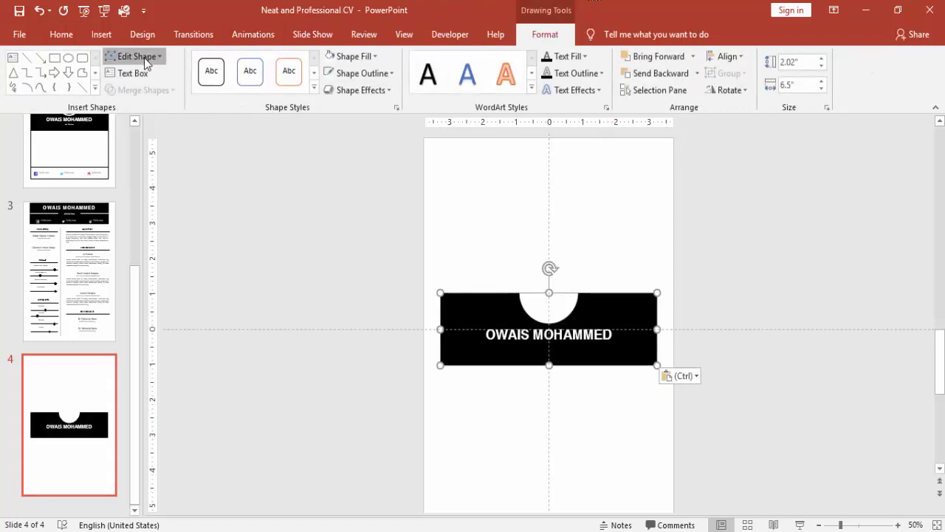
{"action": "left_click", "coordinate": [144, 57]}
{"action": "mouse_move", "coordinate": [149, 74]}
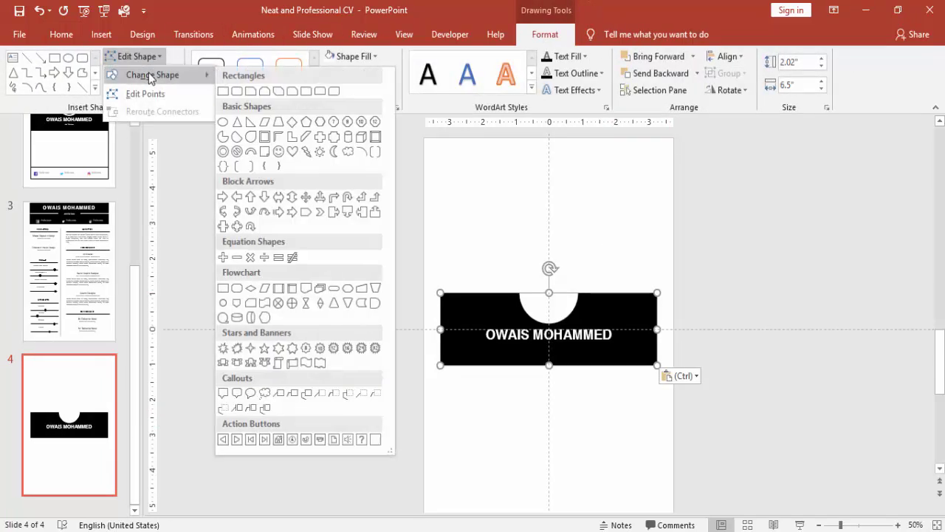
{"action": "left_click", "coordinate": [222, 92]}
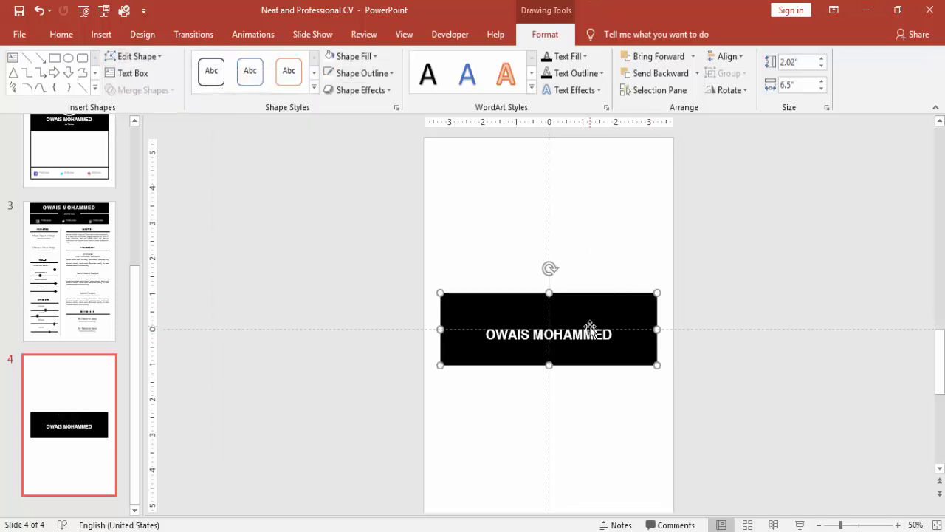
- Move the black band and its name text up to the page's top edge
{"action": "left_click", "coordinate": [618, 329], "text": "shift"}
{"action": "left_click_drag", "start_coordinate": [658, 327], "coordinate": [658, 321]}
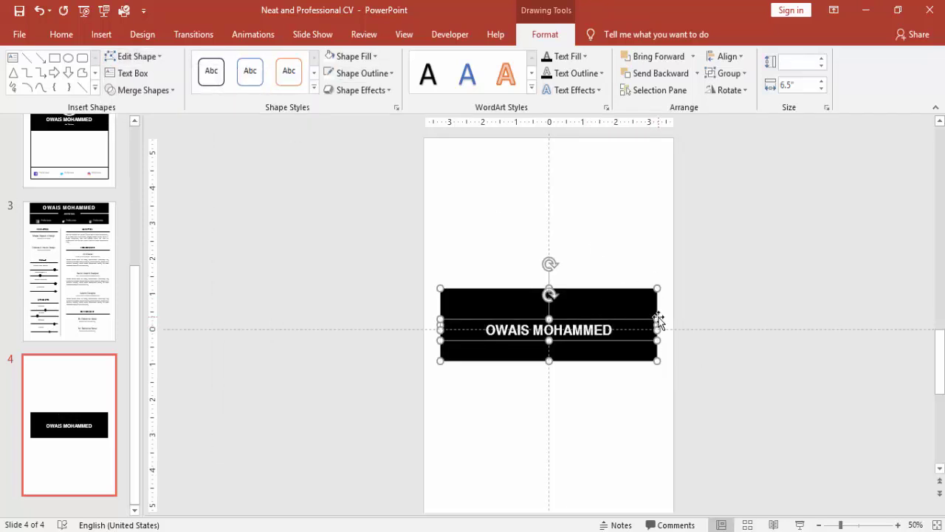
{"action": "key", "text": "Up"}
{"action": "key", "text": "Up"}
{"action": "key", "text": "Up"}
{"action": "key", "text": "Up"}
{"action": "key", "text": "Up"}
{"action": "key", "text": "Up"}
{"action": "key", "text": "Up"}
{"action": "key", "text": "Up"}
{"action": "key", "text": "Up"}
{"action": "key", "text": "Up"}
{"action": "key", "text": "Up"}
{"action": "key", "text": "Up"}
{"action": "key", "text": "Up"}
{"action": "key", "text": "Up"}
{"action": "key", "text": "Up"}
{"action": "key", "text": "Up"}
{"action": "key", "text": "Up"}
{"action": "key", "text": "Up"}
{"action": "key", "text": "Up"}
{"action": "key", "text": "Up"}
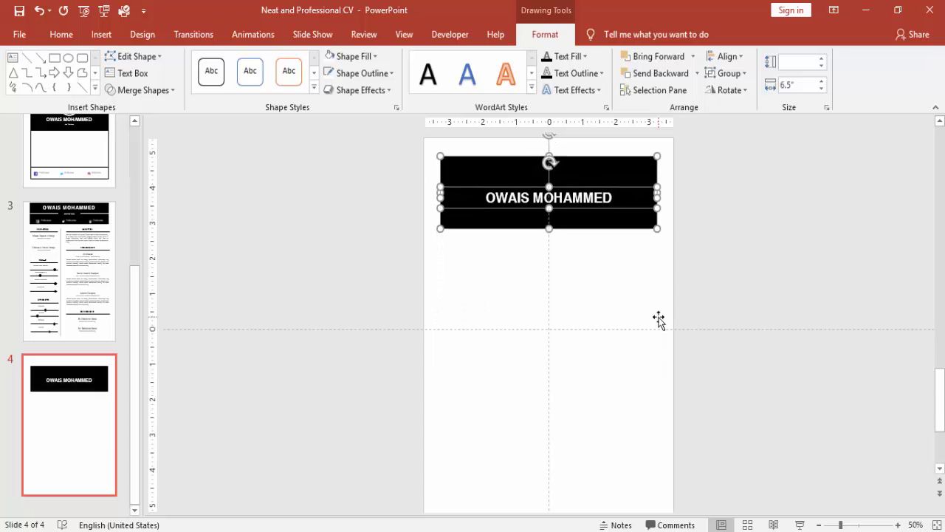
{"action": "key", "text": "Up"}
{"action": "key", "text": "Up"}
{"action": "key", "text": "Up"}
{"action": "key", "text": "Up"}
{"action": "key", "text": "Up"}
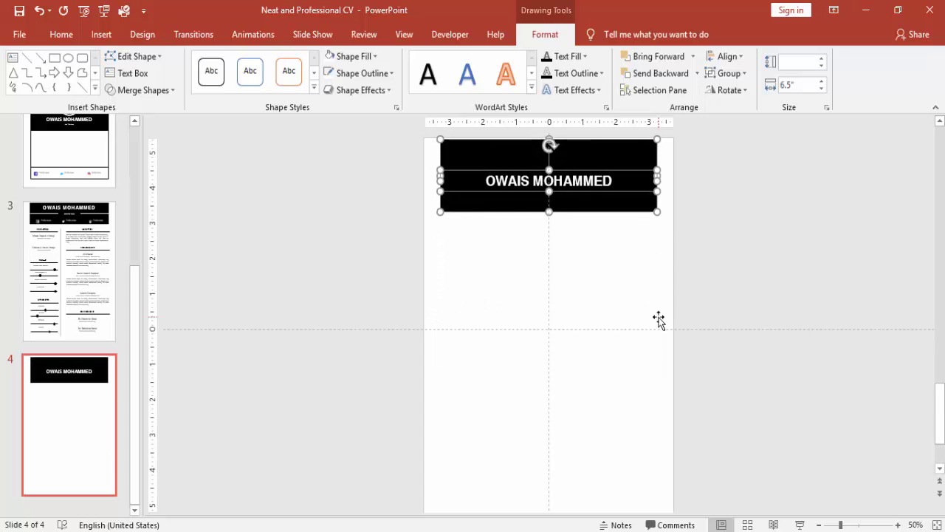
{"action": "key", "text": "Up"}
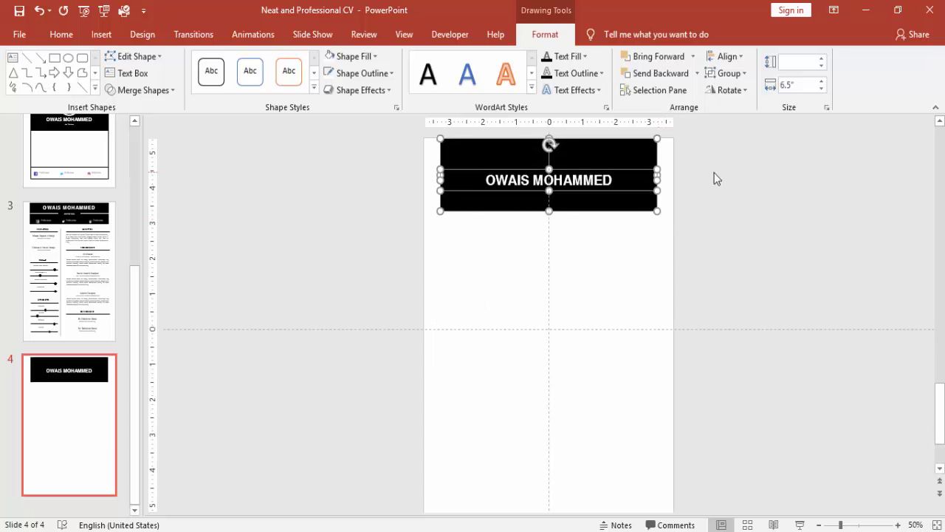
{"action": "left_click", "coordinate": [714, 172]}
{"action": "left_click", "coordinate": [623, 170]}
{"action": "key", "text": "ctrl+a"}
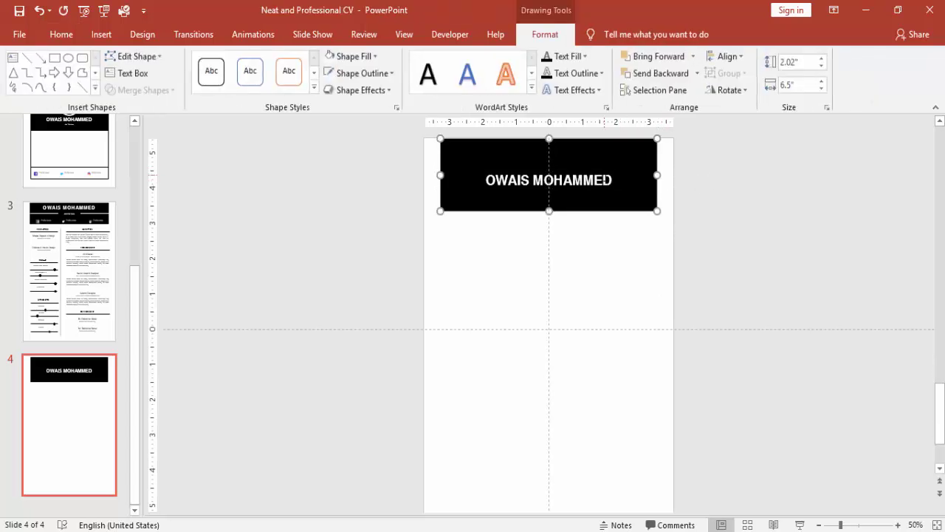
{"action": "key", "text": "Up"}
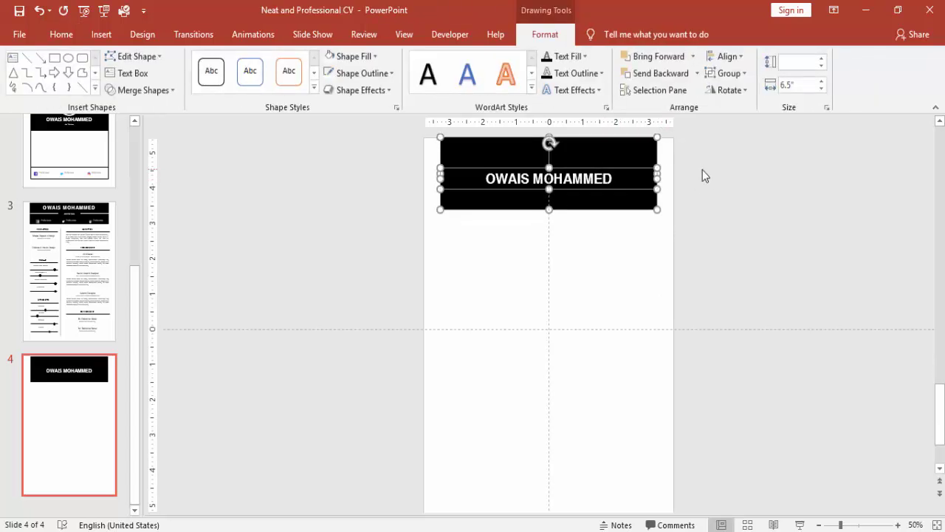
{"action": "left_click", "coordinate": [686, 172]}
- Raise the name text box toward the top of the black band
{"action": "left_click", "coordinate": [606, 169]}
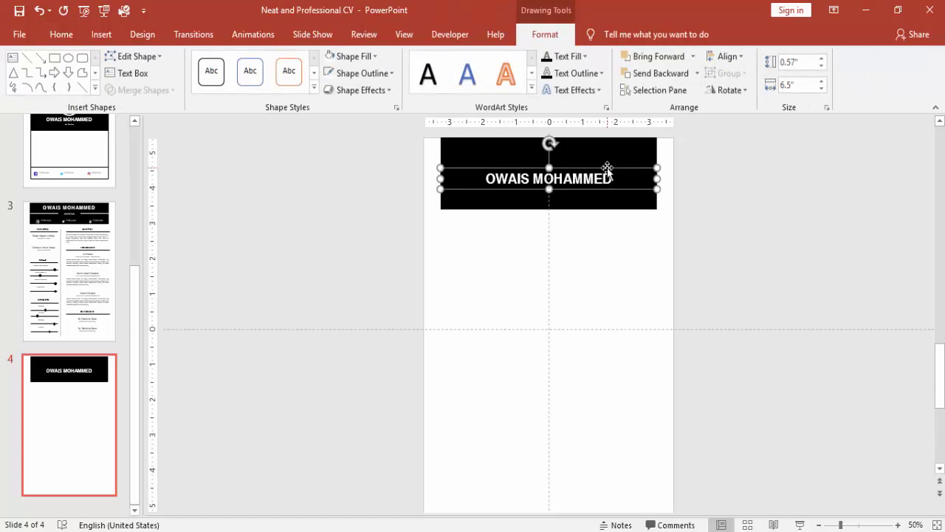
{"action": "key", "text": "Up"}
{"action": "key", "text": "Up"}
{"action": "key", "text": "Up"}
{"action": "key", "text": "Up"}
{"action": "key", "text": "Up"}
{"action": "key", "text": "Up"}
{"action": "key", "text": "Up"}
{"action": "key", "text": "Up"}
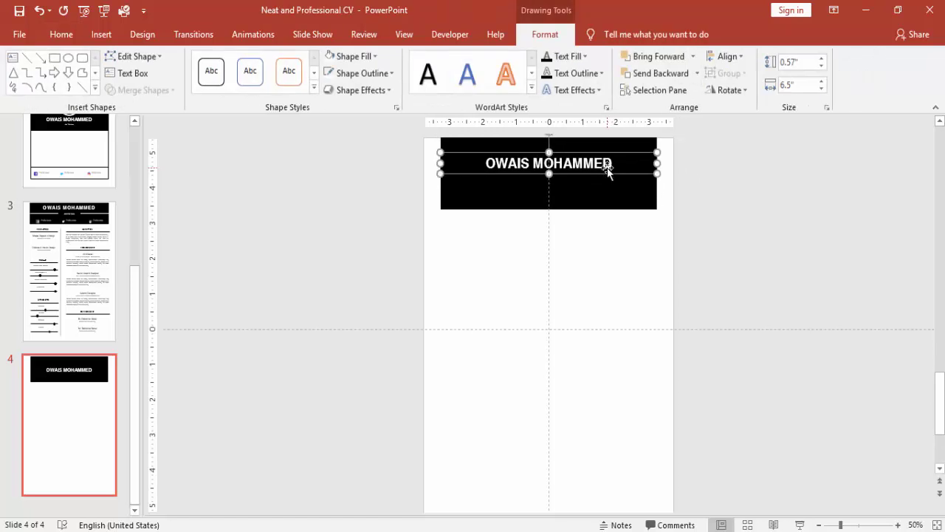
{"action": "key", "text": "Up"}
{"action": "key", "text": "Up"}
{"action": "key", "text": "Up"}
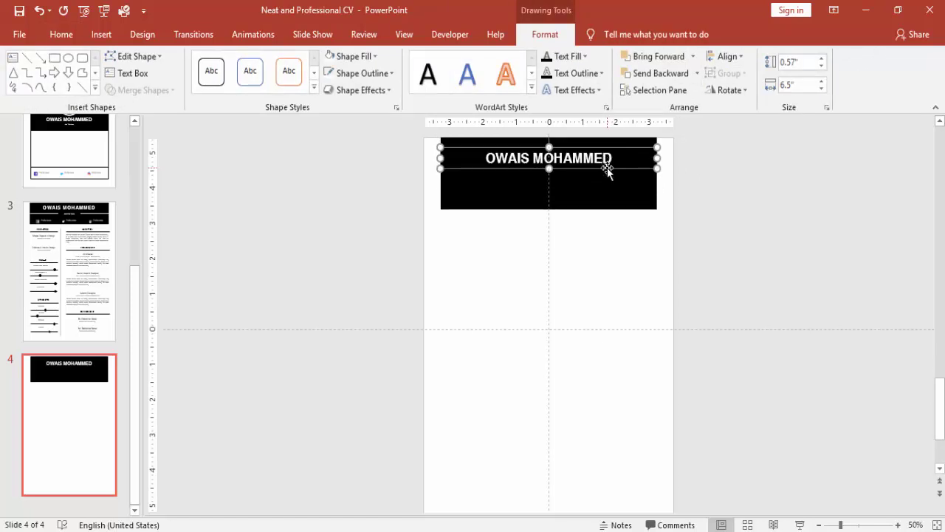
{"action": "left_click", "coordinate": [736, 202]}
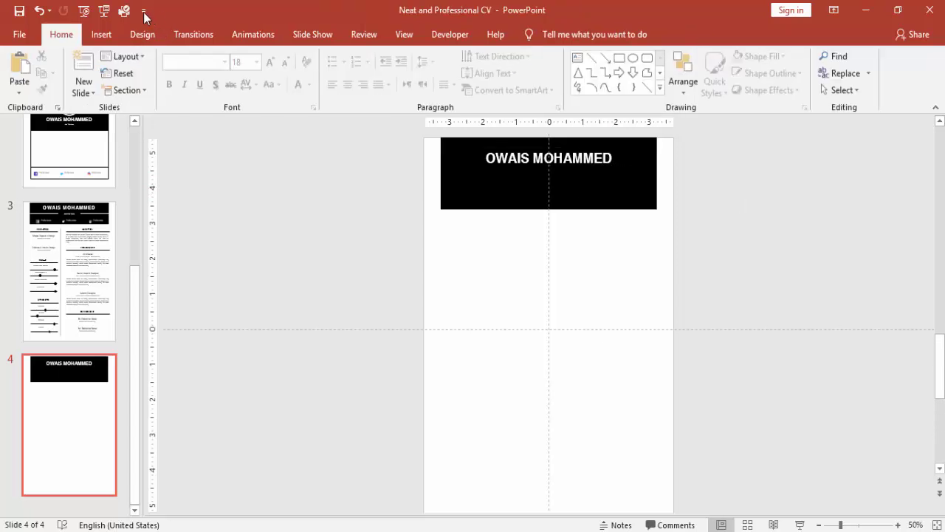
- Draw a white horizontal line across the header under the name
{"action": "left_click", "coordinate": [101, 34]}
{"action": "left_click", "coordinate": [253, 91]}
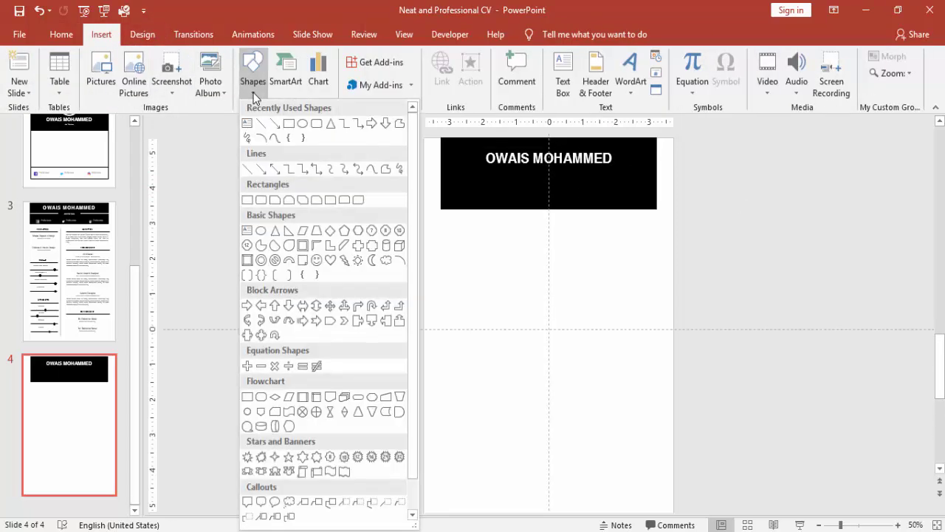
{"action": "left_click", "coordinate": [288, 122]}
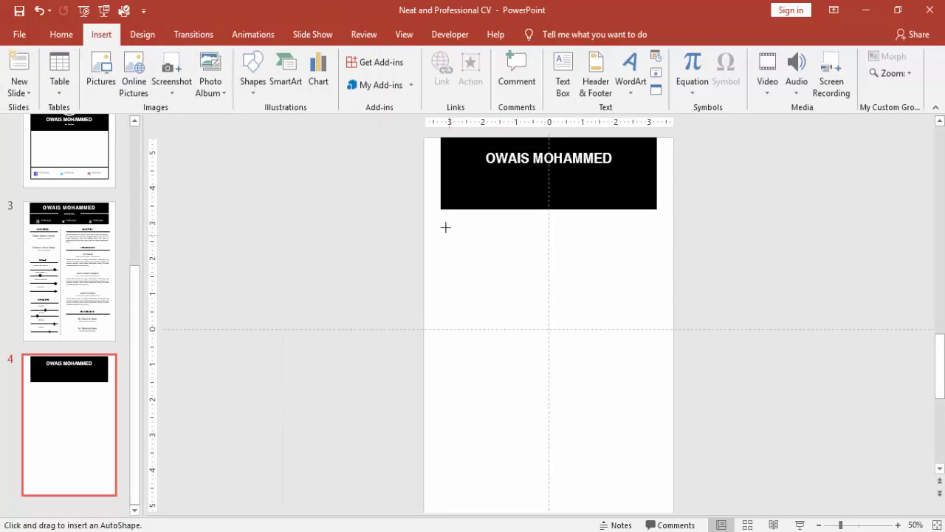
{"action": "left_click_drag", "start_coordinate": [440, 218], "coordinate": [657, 218]}
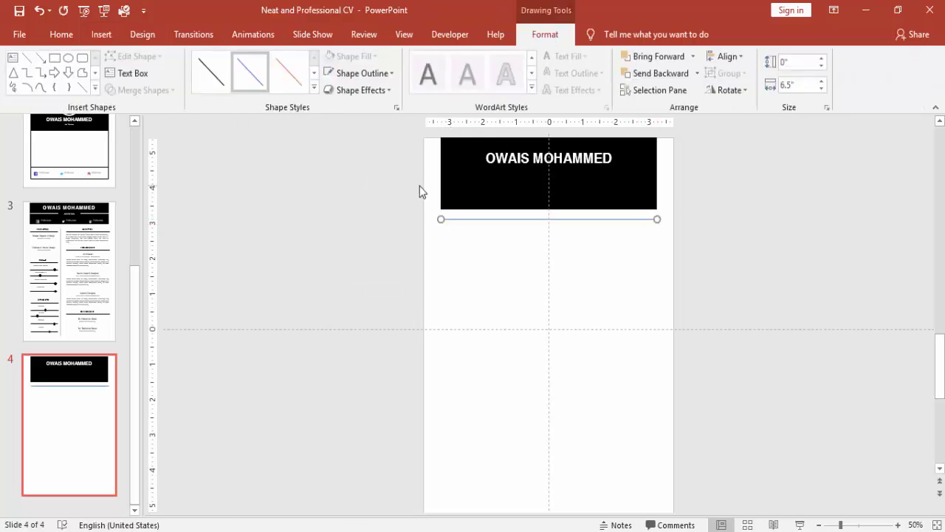
{"action": "key", "text": "Up"}
{"action": "key", "text": "Up"}
{"action": "key", "text": "Up"}
{"action": "key", "text": "Up"}
{"action": "key", "text": "Up"}
{"action": "key", "text": "Up"}
{"action": "key", "text": "Up"}
{"action": "key", "text": "Up"}
{"action": "key", "text": "Up"}
{"action": "key", "text": "Up"}
{"action": "key", "text": "Up"}
{"action": "key", "text": "Up"}
{"action": "key", "text": "Up"}
{"action": "key", "text": "Up"}
{"action": "key", "text": "Up"}
{"action": "key", "text": "Up"}
{"action": "key", "text": "Down"}
{"action": "key", "text": "Down"}
{"action": "key", "text": "Down"}
{"action": "key", "text": "Down"}
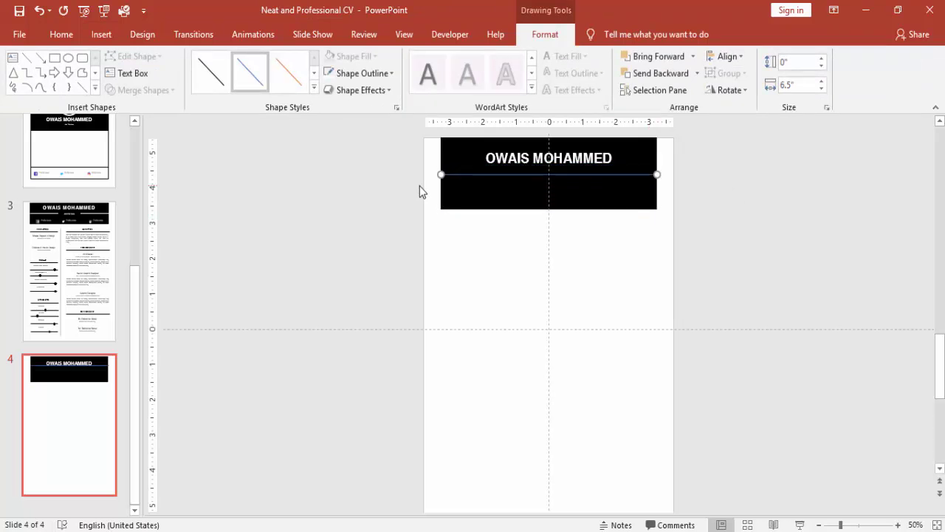
{"action": "left_click", "coordinate": [328, 73]}
{"action": "left_click", "coordinate": [331, 201]}
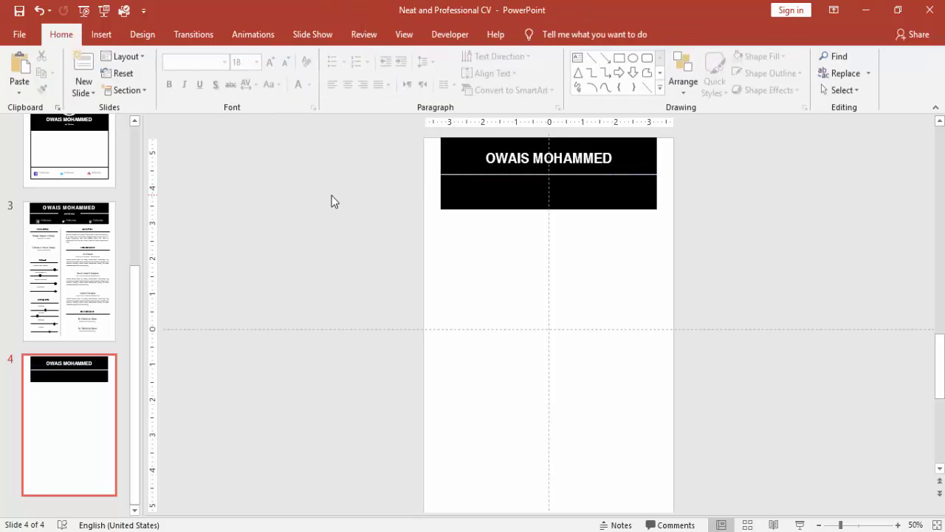
- Add a black-filled box with white text 'Position' centred over the line
{"action": "left_click", "coordinate": [101, 34]}
{"action": "left_click", "coordinate": [254, 81]}
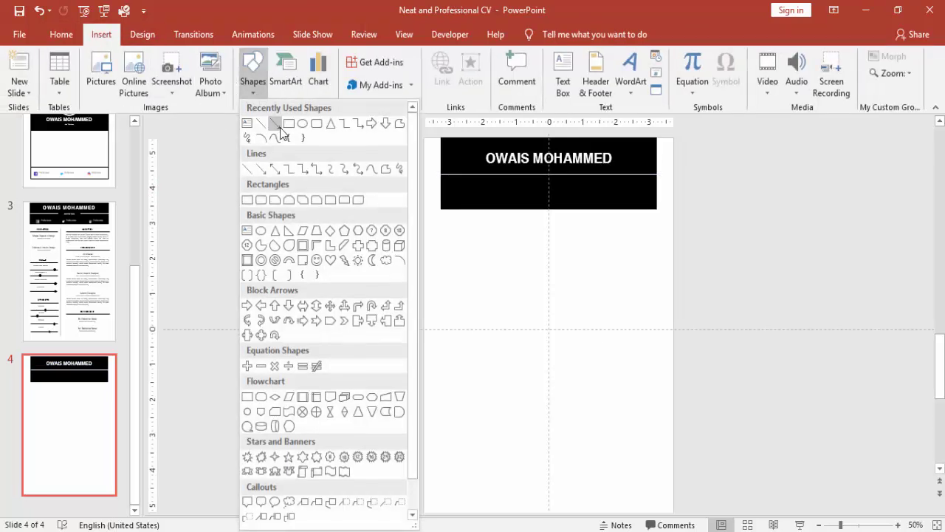
{"action": "left_click", "coordinate": [288, 118]}
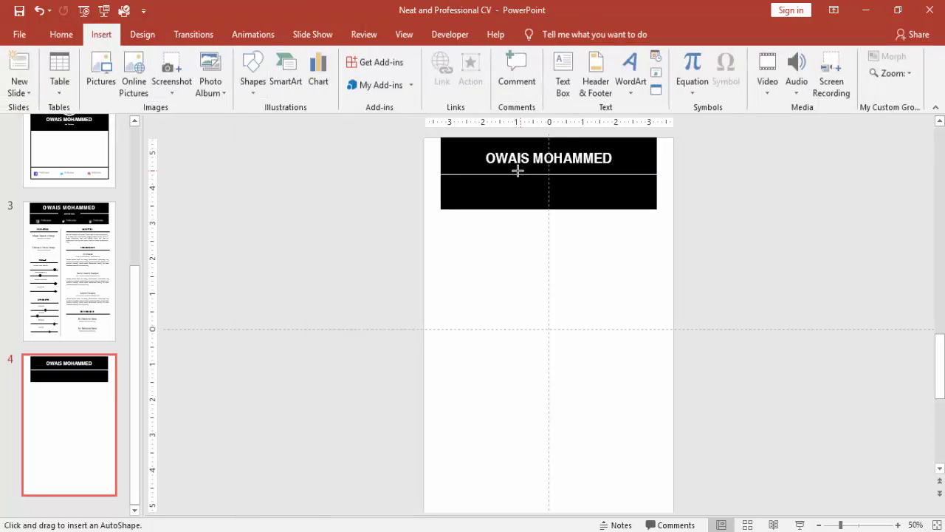
{"action": "left_click_drag", "start_coordinate": [512, 169], "coordinate": [589, 188]}
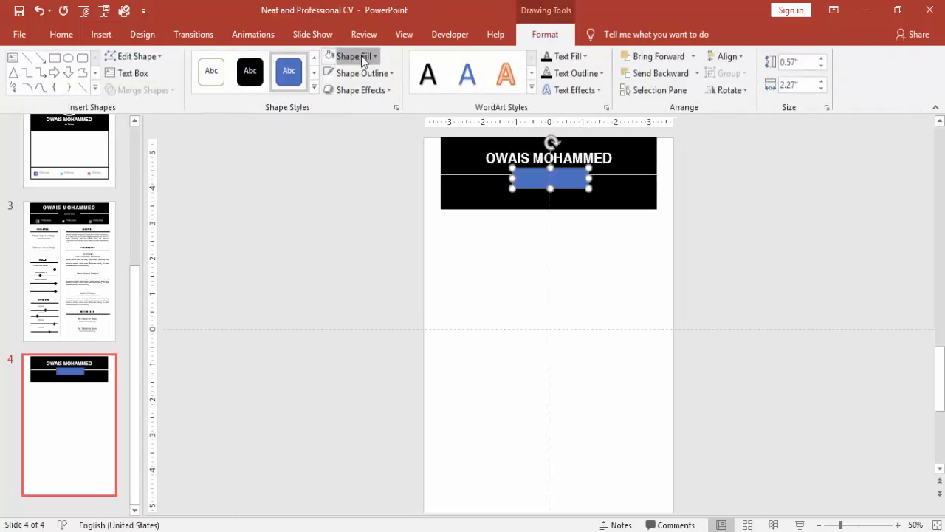
{"action": "left_click", "coordinate": [358, 57]}
{"action": "left_click", "coordinate": [340, 89]}
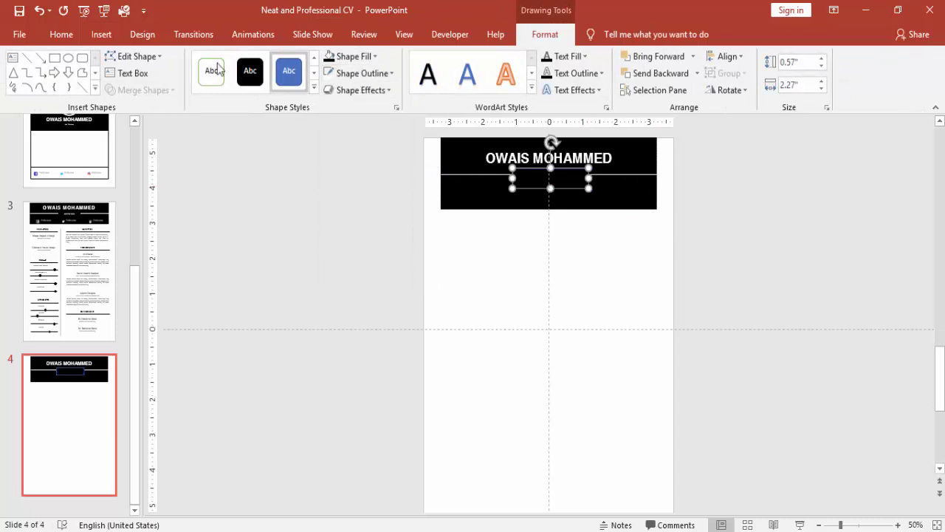
{"action": "left_click", "coordinate": [61, 34]}
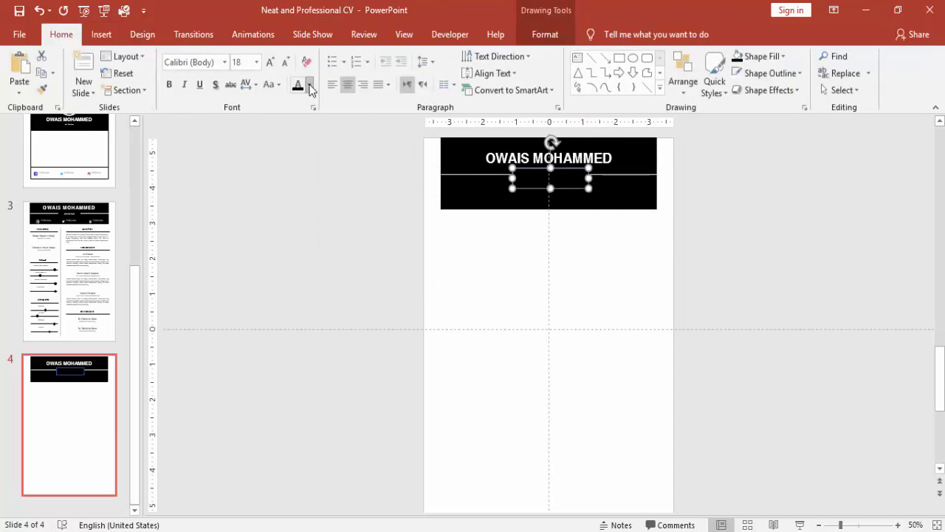
{"action": "left_click", "coordinate": [309, 86]}
{"action": "left_click", "coordinate": [301, 116]}
{"action": "type", "text": "Position"}
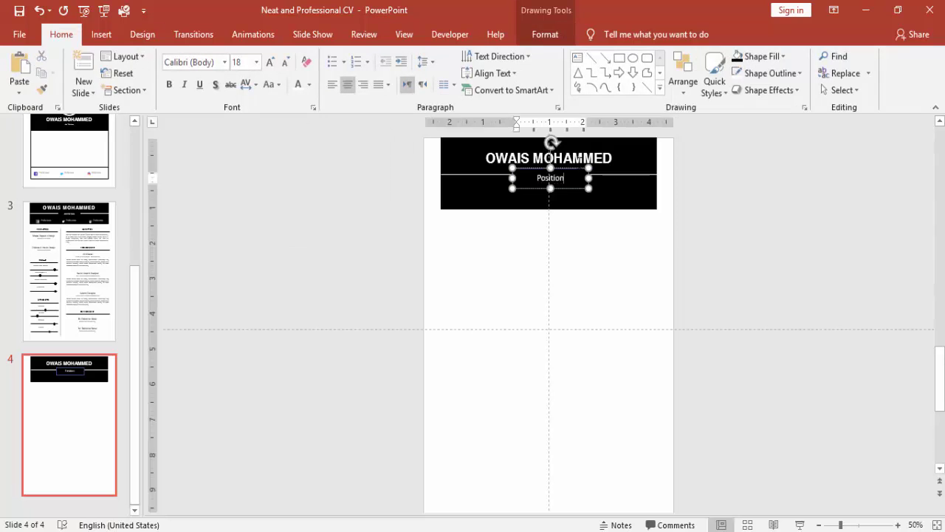
{"action": "left_click_drag", "start_coordinate": [574, 189], "coordinate": [568, 185]}
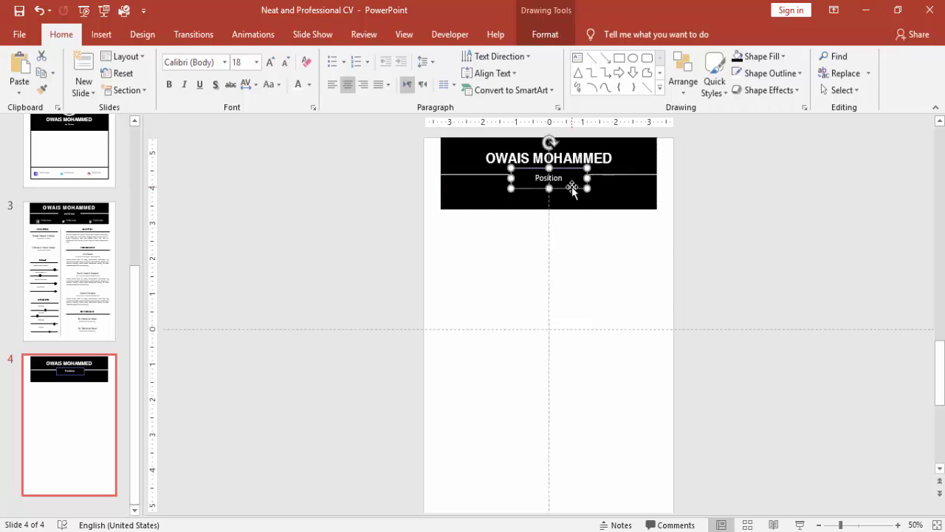
- Remove the Position box's outline and nudge the white line down slightly
{"action": "left_click", "coordinate": [538, 34]}
{"action": "left_click", "coordinate": [375, 74]}
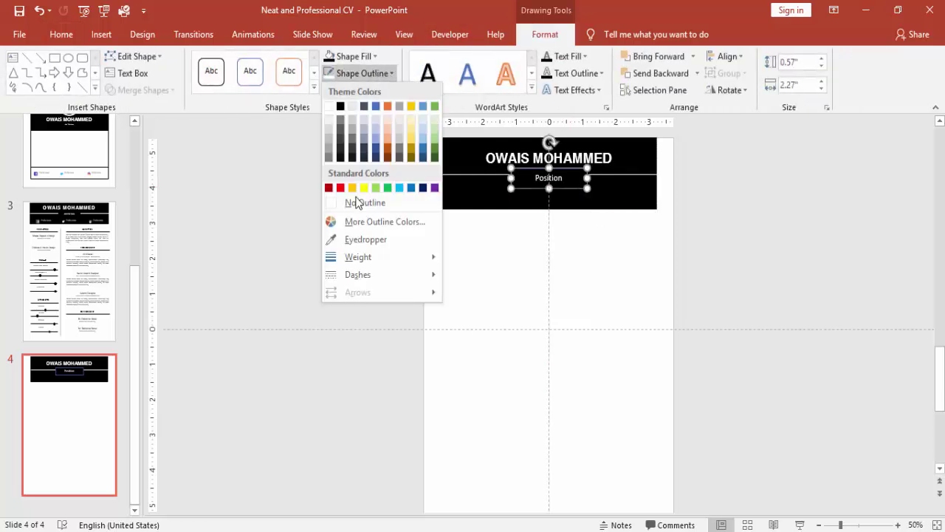
{"action": "left_click", "coordinate": [358, 199]}
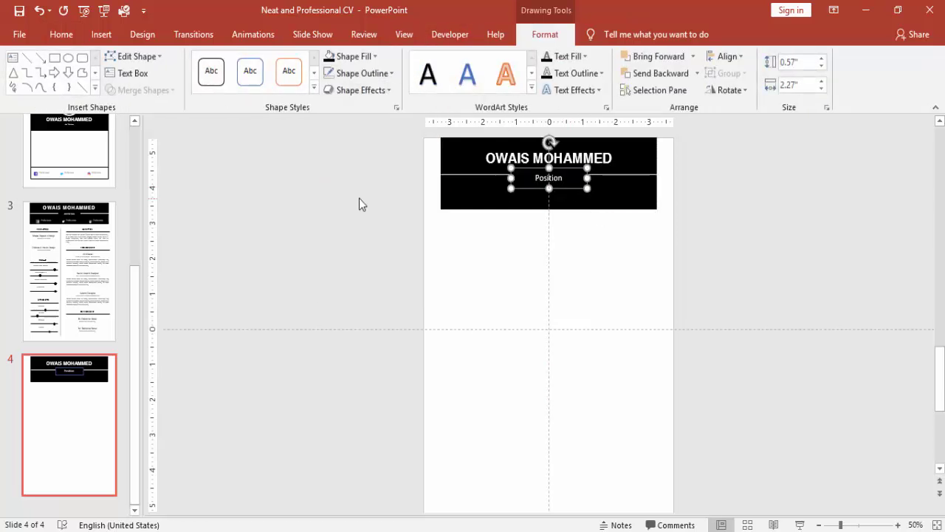
{"action": "left_click", "coordinate": [627, 175]}
{"action": "key", "text": "Down"}
{"action": "key", "text": "Down"}
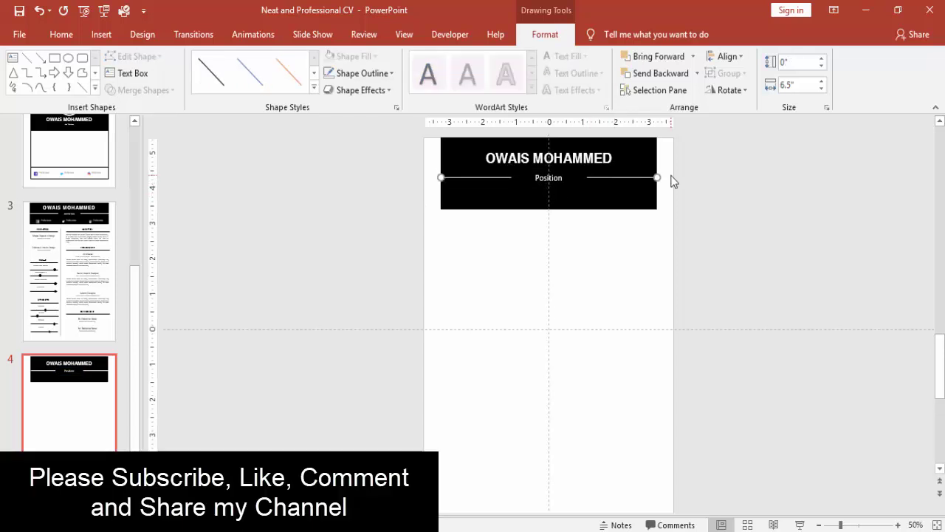
{"action": "left_click", "coordinate": [674, 181]}
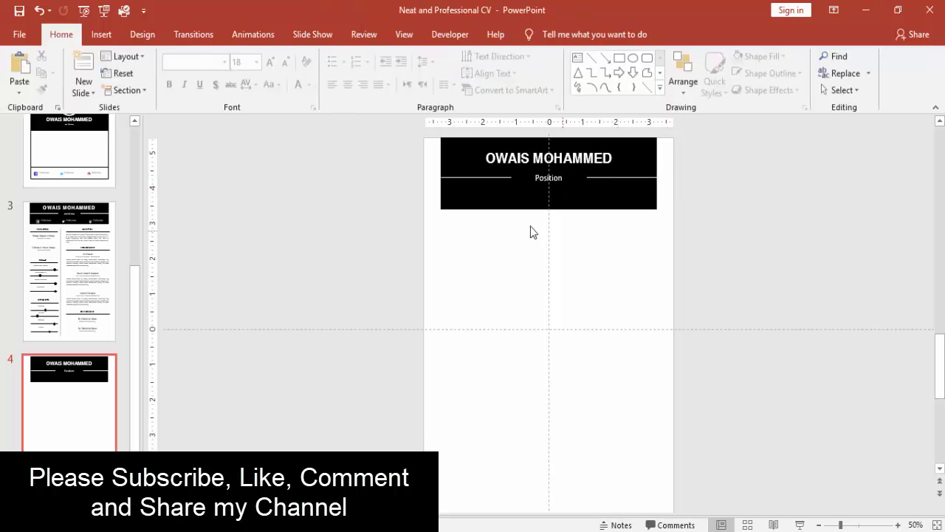
- Draw a vertical divider line down the page below the header
{"action": "left_click", "coordinate": [101, 34]}
{"action": "left_click", "coordinate": [251, 77]}
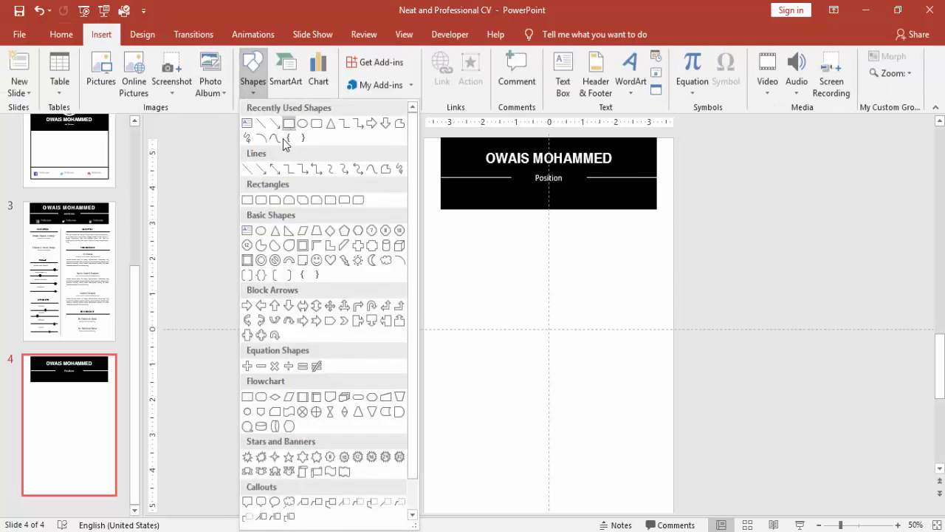
{"action": "left_click", "coordinate": [265, 128]}
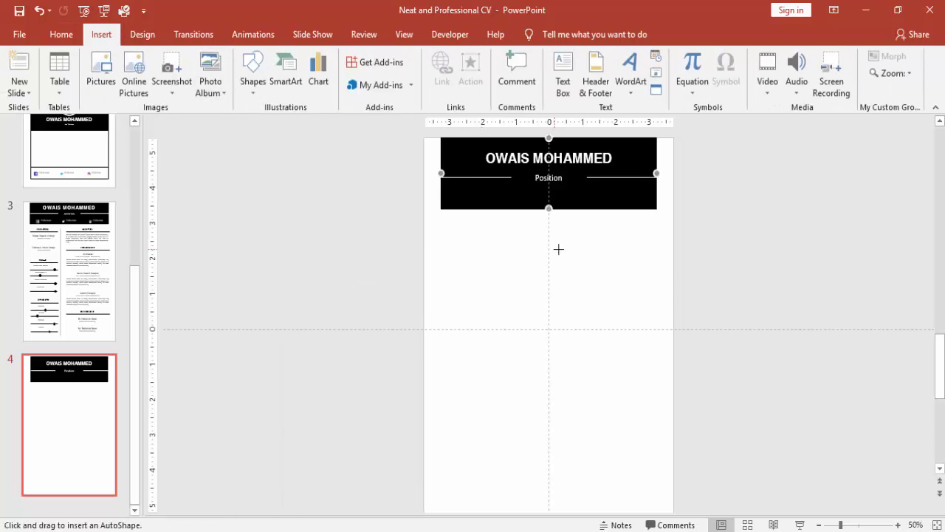
{"action": "left_click_drag", "start_coordinate": [522, 222], "coordinate": [519, 500]}
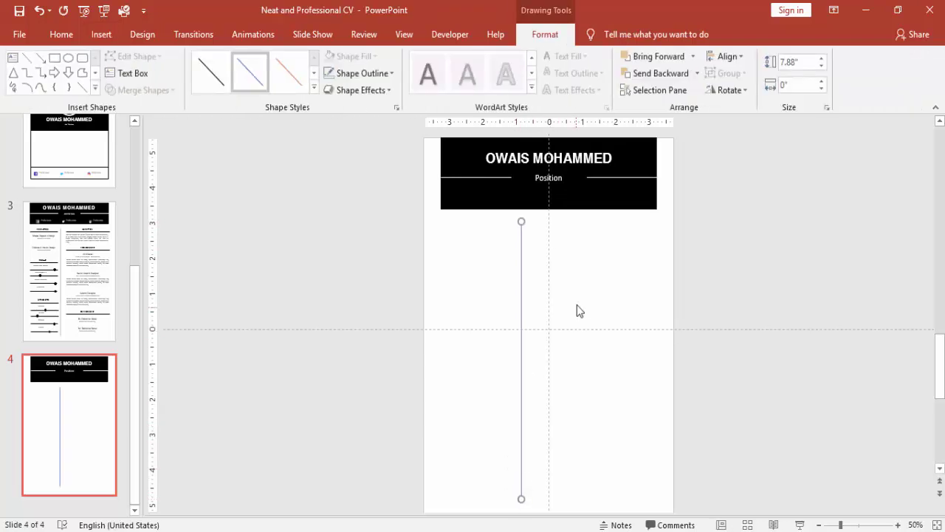
{"action": "left_click", "coordinate": [818, 525]}
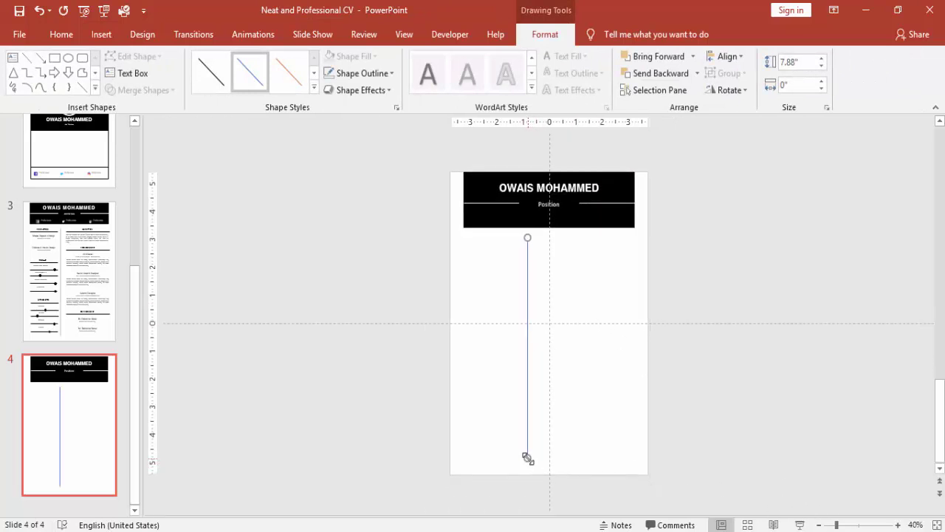
{"action": "left_click_drag", "start_coordinate": [527, 457], "coordinate": [527, 464]}
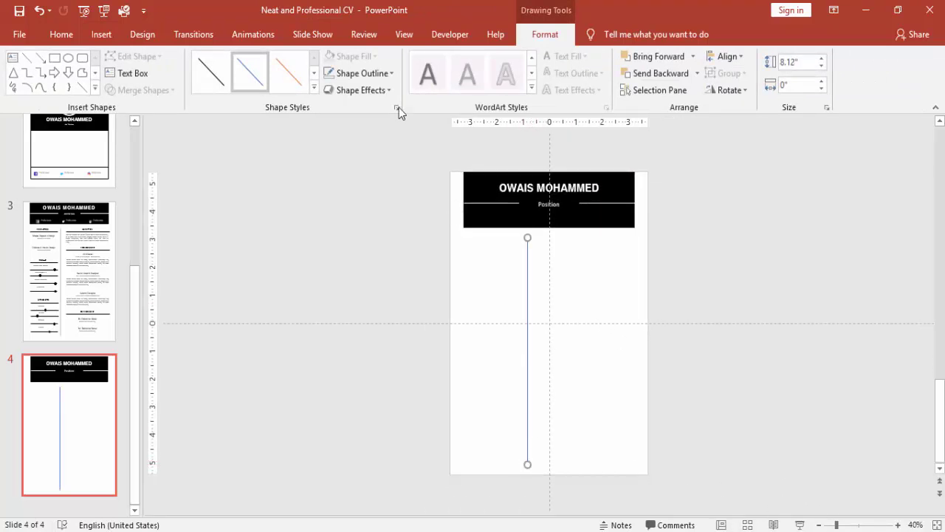
- Colour the divider line light grey and enlarge the slide view
{"action": "left_click", "coordinate": [369, 73]}
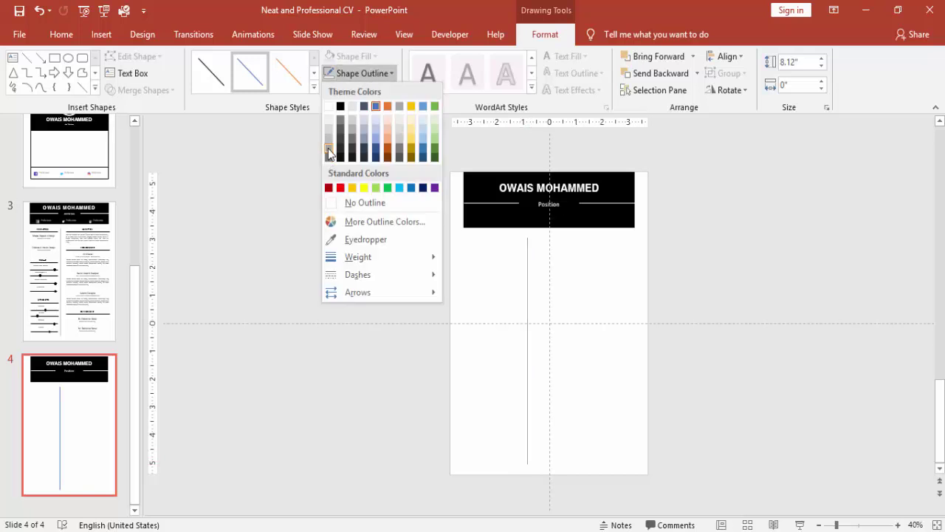
{"action": "left_click", "coordinate": [329, 152]}
{"action": "left_click", "coordinate": [669, 235]}
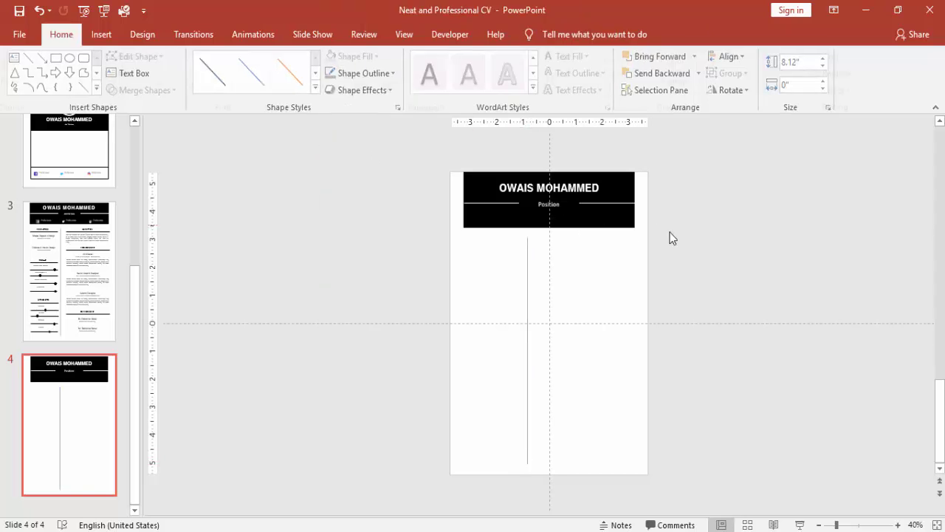
{"action": "left_click", "coordinate": [898, 524]}
{"action": "left_click", "coordinate": [898, 524]}
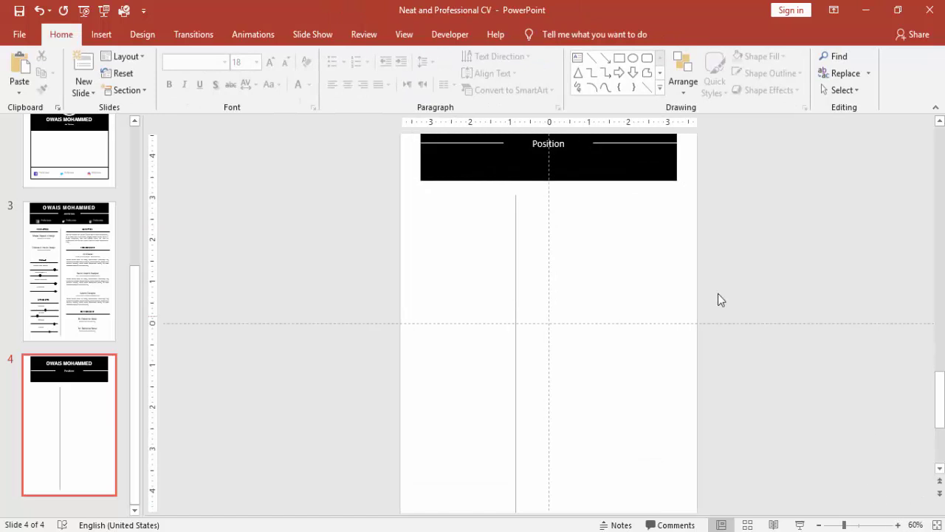
{"action": "left_click", "coordinate": [96, 34]}
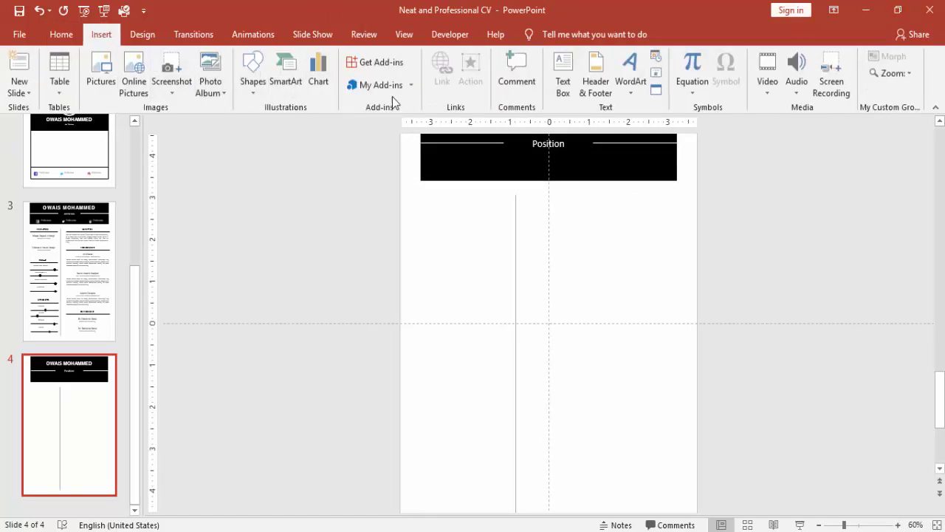
- Add a centred 12 pt Helvetica text box reading 'EDUCATION' in dark text above the left column
{"action": "left_click", "coordinate": [563, 77]}
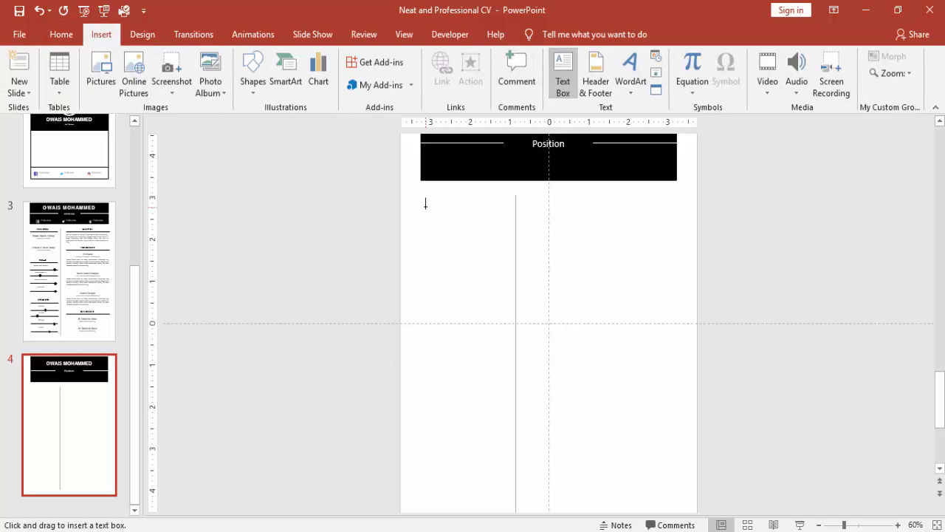
{"action": "left_click_drag", "start_coordinate": [422, 204], "coordinate": [515, 219]}
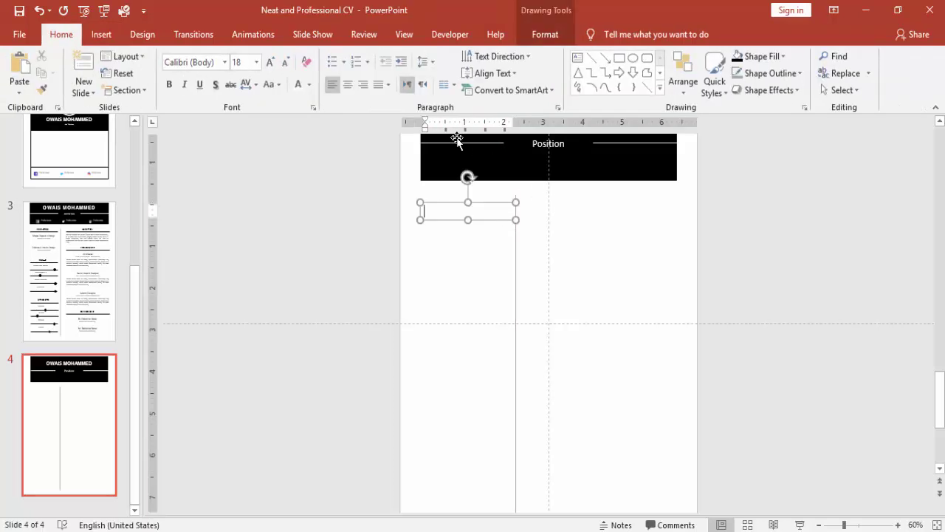
{"action": "left_click", "coordinate": [349, 83]}
{"action": "left_click", "coordinate": [218, 62]}
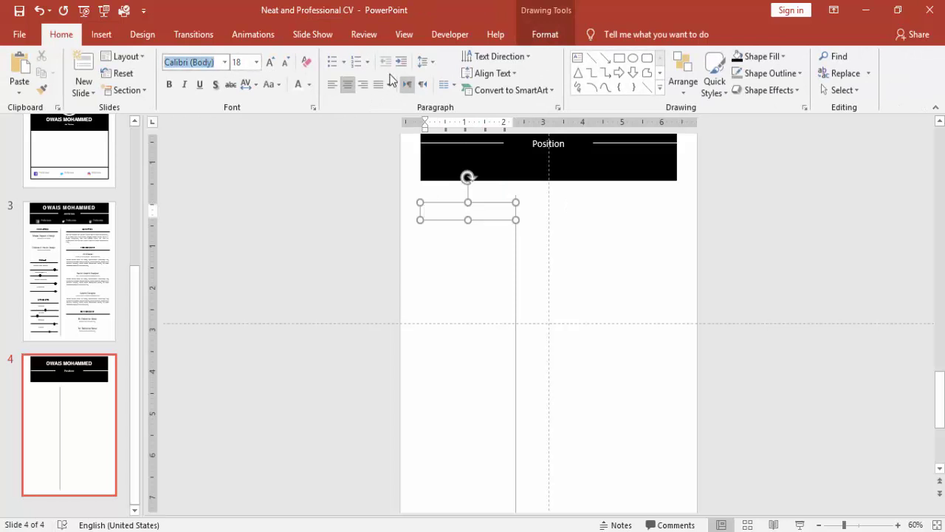
{"action": "type", "text": "Helvetica"}
{"action": "key", "text": "Return"}
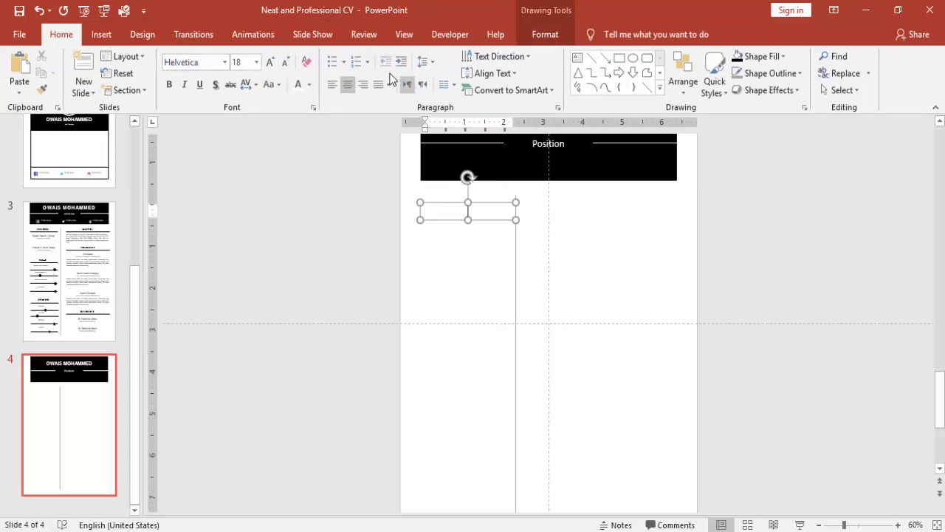
{"action": "left_click", "coordinate": [285, 63]}
{"action": "left_click", "coordinate": [286, 63]}
{"action": "left_click", "coordinate": [286, 63]}
{"action": "left_click", "coordinate": [308, 85]}
{"action": "left_click", "coordinate": [307, 117]}
{"action": "type", "text": "ED"}
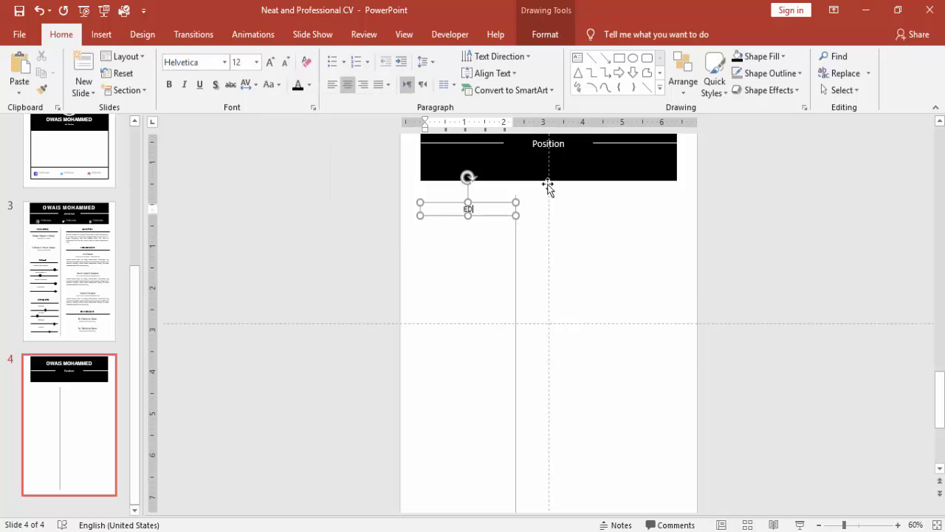
{"action": "type", "text": "UCATION"}
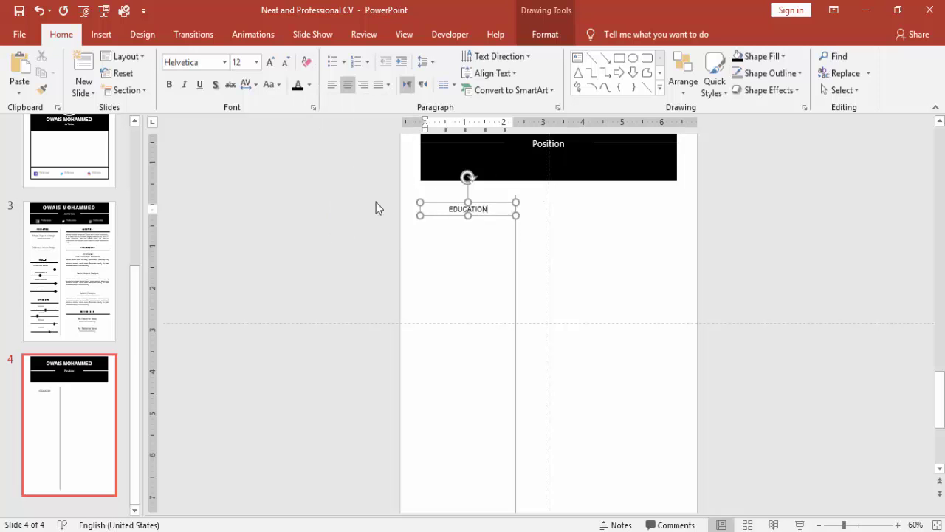
{"action": "left_click", "coordinate": [376, 205]}
- Choose the straight line shape from the Shapes gallery
{"action": "left_click", "coordinate": [103, 35]}
{"action": "left_click", "coordinate": [252, 92]}
{"action": "left_click", "coordinate": [262, 123]}
- Draw a black 2¼ pt line under EDUCATION reaching the vertical divider
{"action": "left_click_drag", "start_coordinate": [429, 217], "coordinate": [511, 213]}
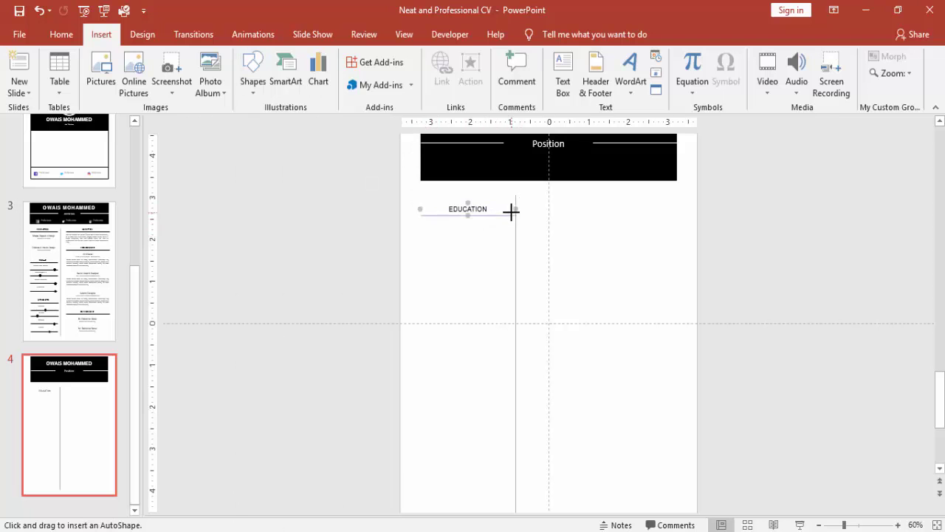
{"action": "left_click_drag", "start_coordinate": [511, 212], "coordinate": [515, 215]}
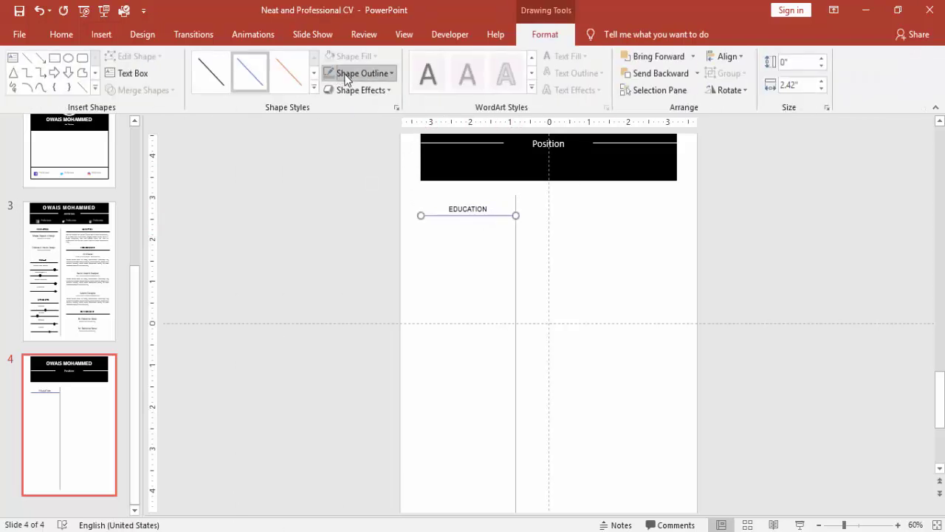
{"action": "left_click", "coordinate": [344, 75]}
{"action": "mouse_move", "coordinate": [358, 257]}
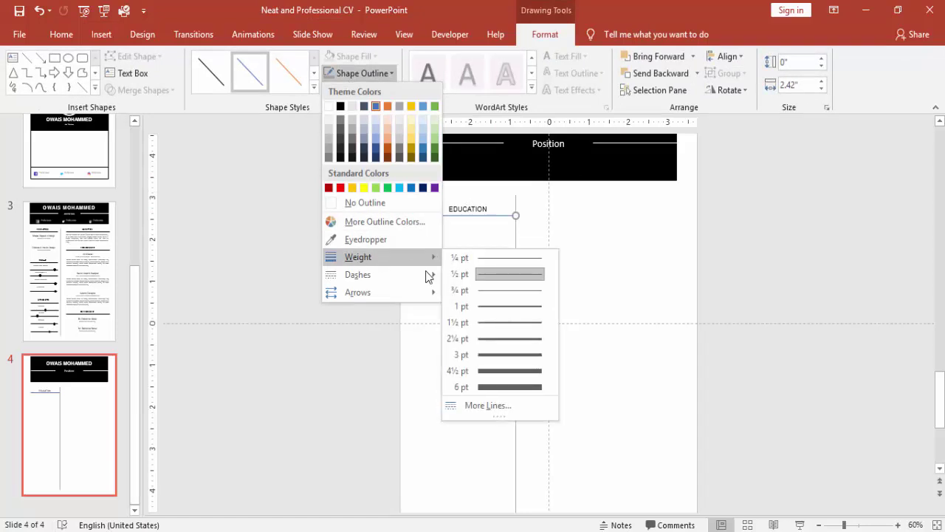
{"action": "left_click", "coordinate": [498, 338]}
{"action": "left_click", "coordinate": [359, 77]}
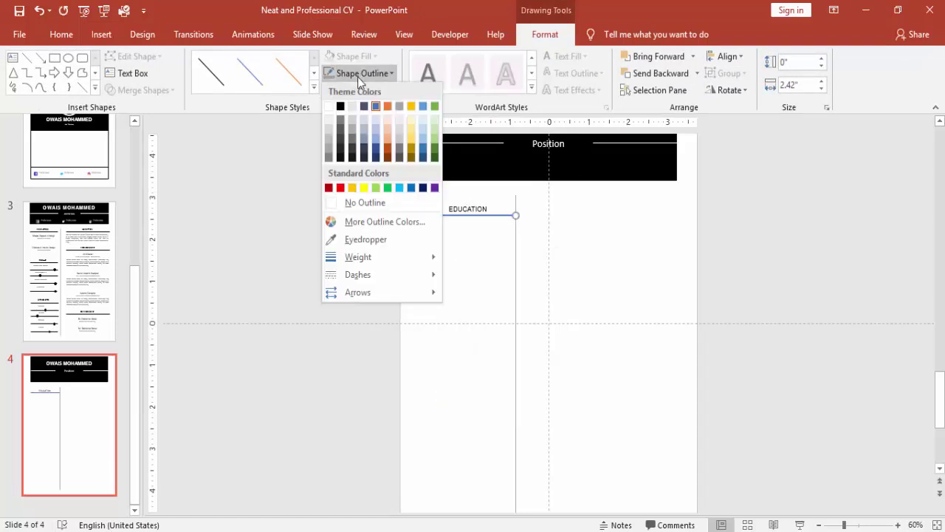
{"action": "left_click", "coordinate": [341, 106]}
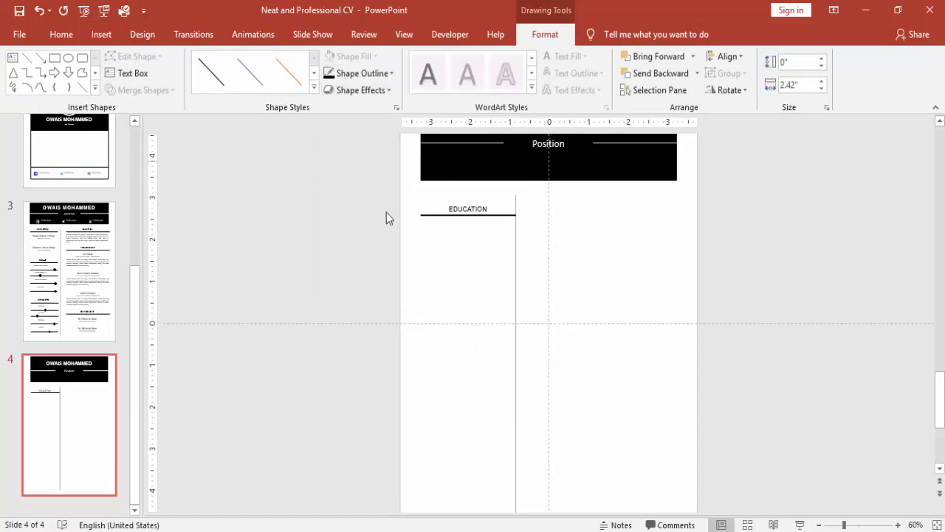
{"action": "left_click", "coordinate": [418, 232]}
- Try nudging the grey vertical divider right, then undo the nudge
{"action": "left_click", "coordinate": [511, 256]}
{"action": "key", "text": "Right"}
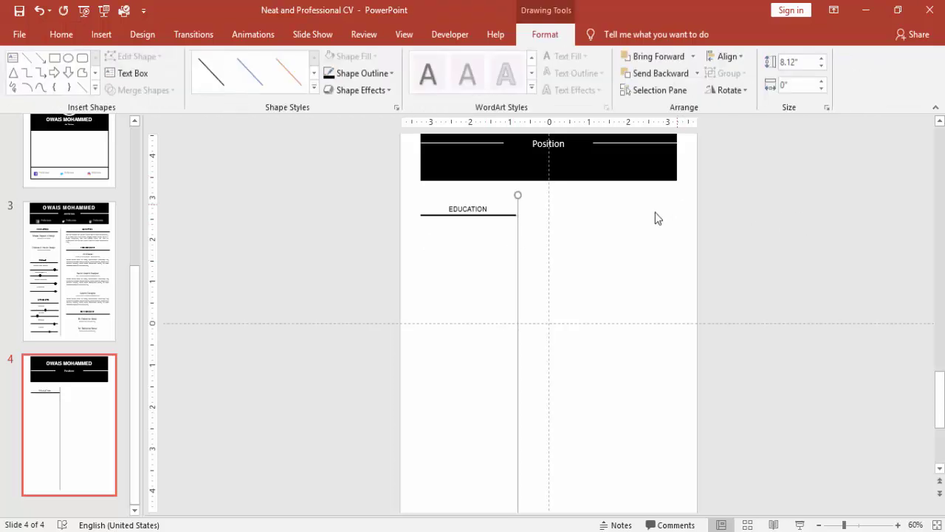
{"action": "left_click", "coordinate": [429, 217]}
{"action": "left_click", "coordinate": [421, 215]}
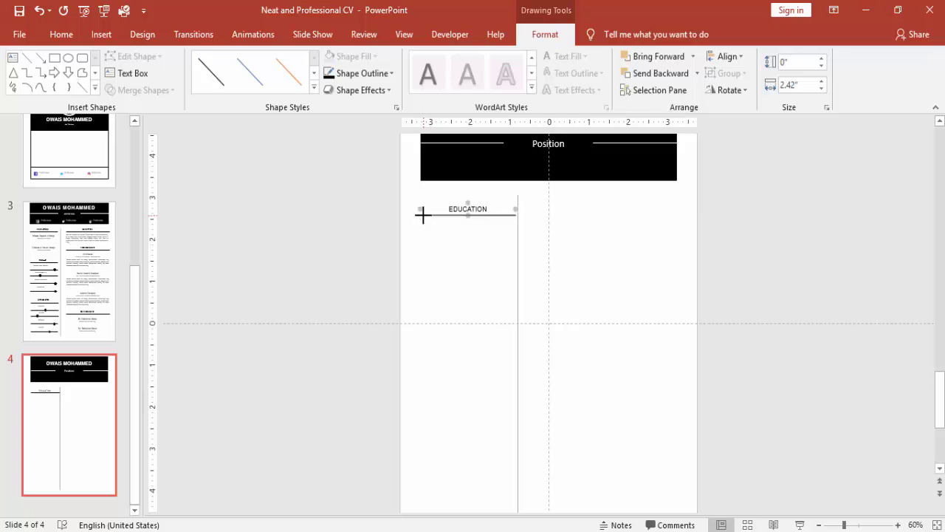
{"action": "left_click", "coordinate": [348, 215]}
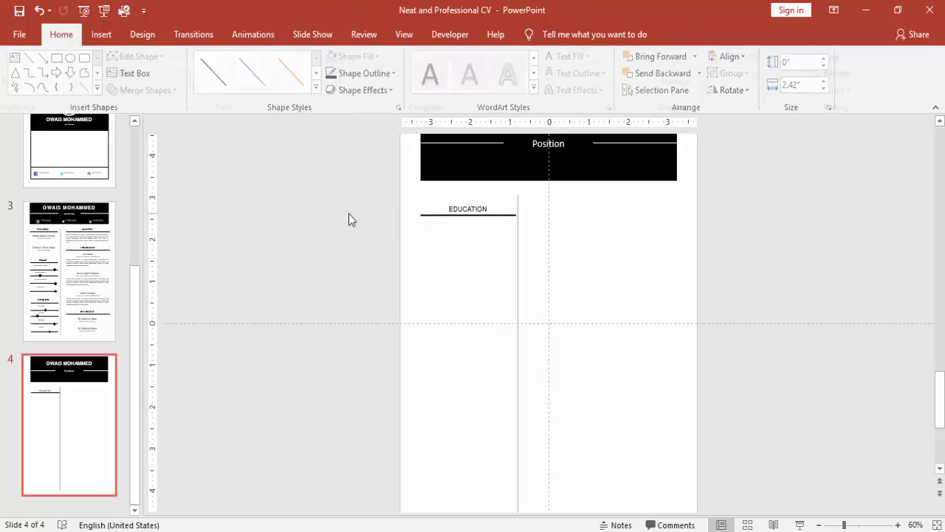
{"action": "left_click", "coordinate": [519, 229]}
{"action": "key", "text": "ctrl+z"}
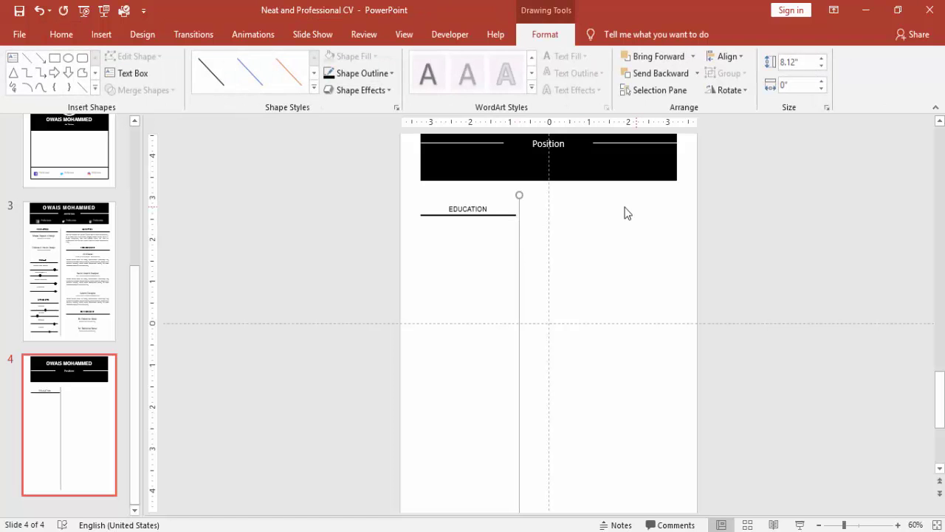
{"action": "left_click", "coordinate": [329, 233]}
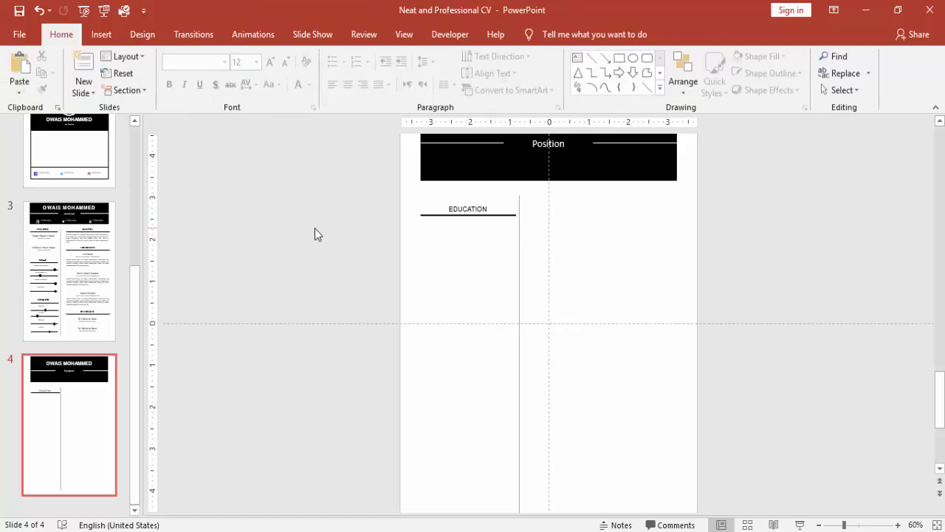
- Add a 12 pt Helvetica text box reading 'Master Degree in Design' under the EDUCATION heading
{"action": "left_click", "coordinate": [105, 36]}
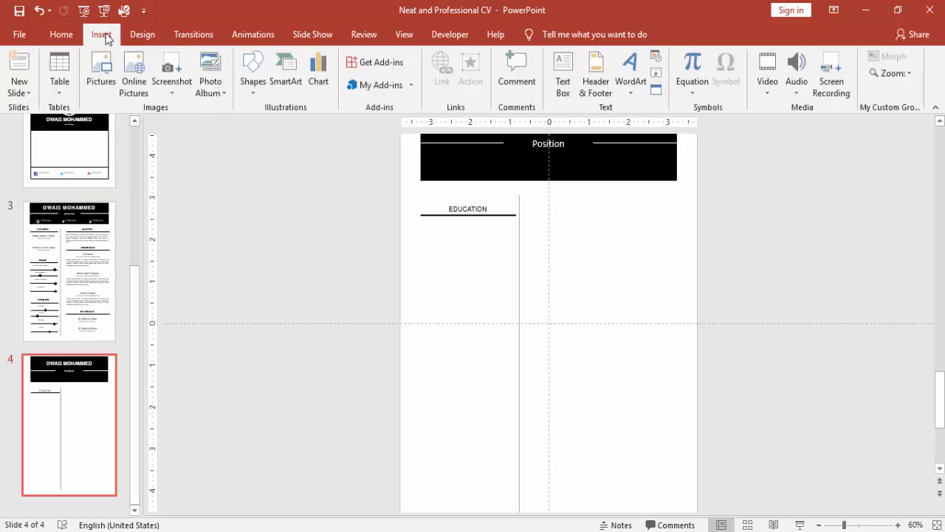
{"action": "left_click", "coordinate": [563, 74]}
{"action": "left_click_drag", "start_coordinate": [421, 229], "coordinate": [515, 245]}
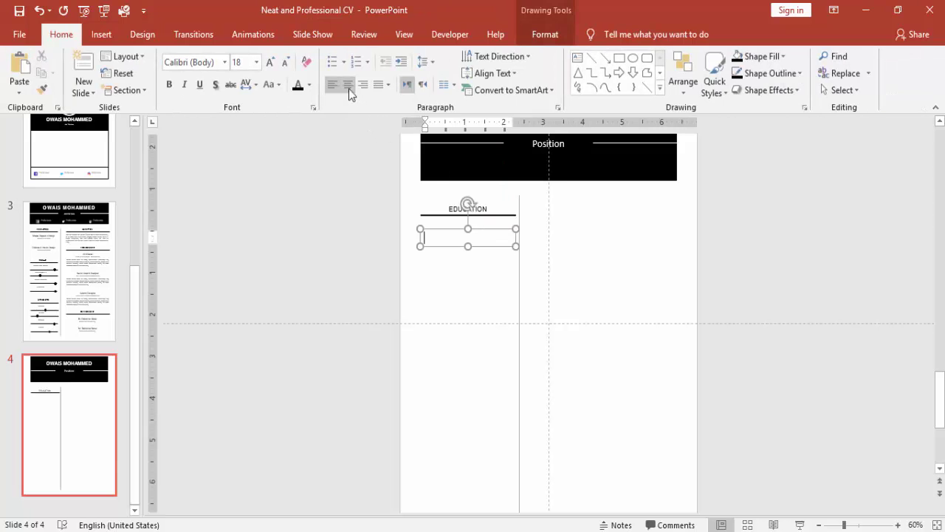
{"action": "left_click", "coordinate": [287, 63]}
{"action": "left_click", "coordinate": [287, 64]}
{"action": "left_click", "coordinate": [286, 63]}
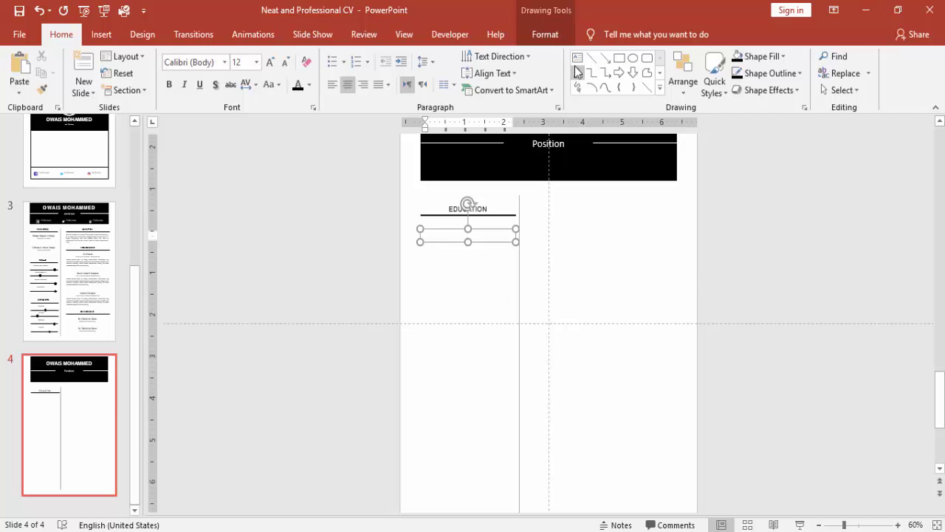
{"action": "left_click", "coordinate": [220, 62]}
{"action": "type", "text": "Helvetica"}
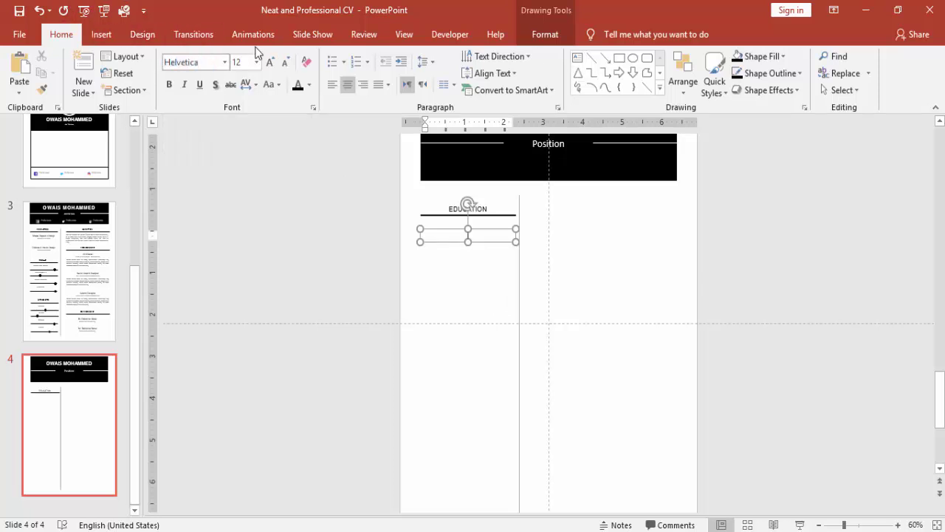
{"action": "key", "text": "Return"}
{"action": "type", "text": "Master Degree i"}
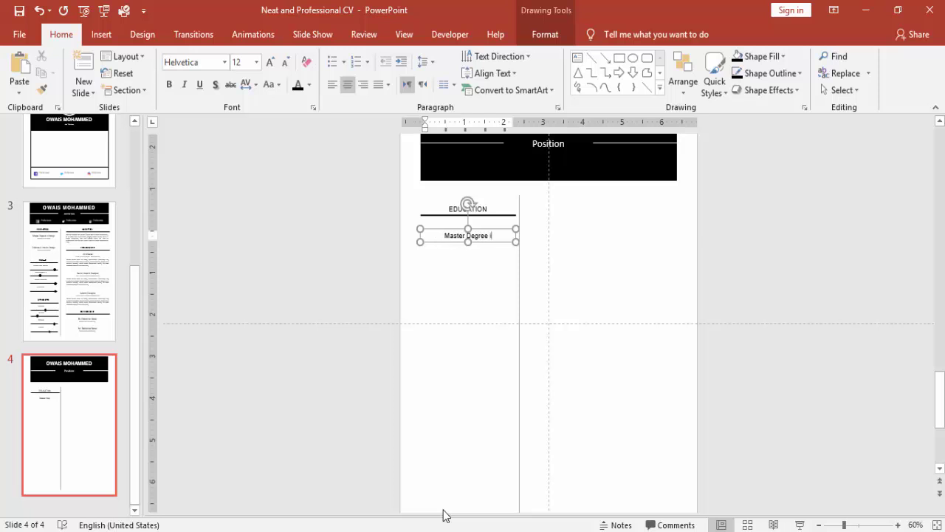
{"action": "type", "text": "n"}
{"action": "type", "text": "Design"}
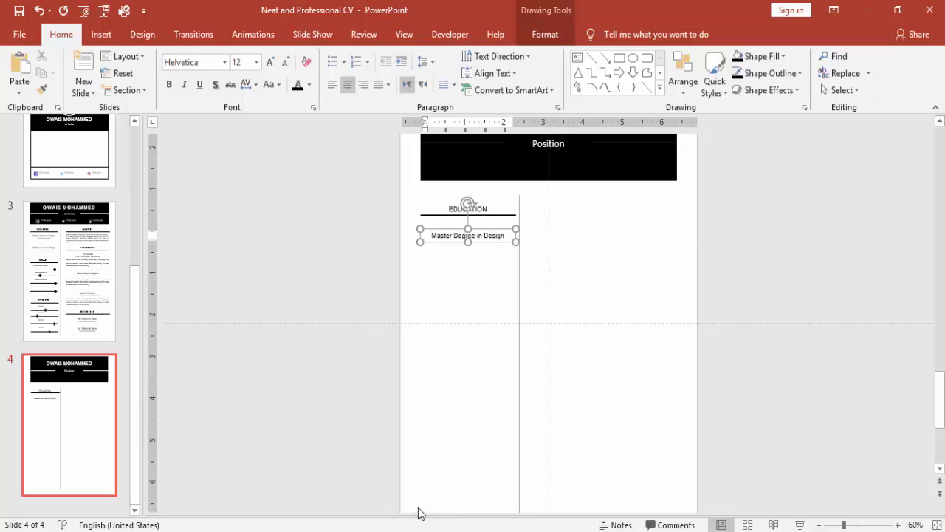
- Duplicate it just below as a dark grey 11 pt 'Year / University' line
{"action": "left_click", "coordinate": [481, 233]}
{"action": "left_click_drag", "start_coordinate": [480, 232], "coordinate": [501, 240]}
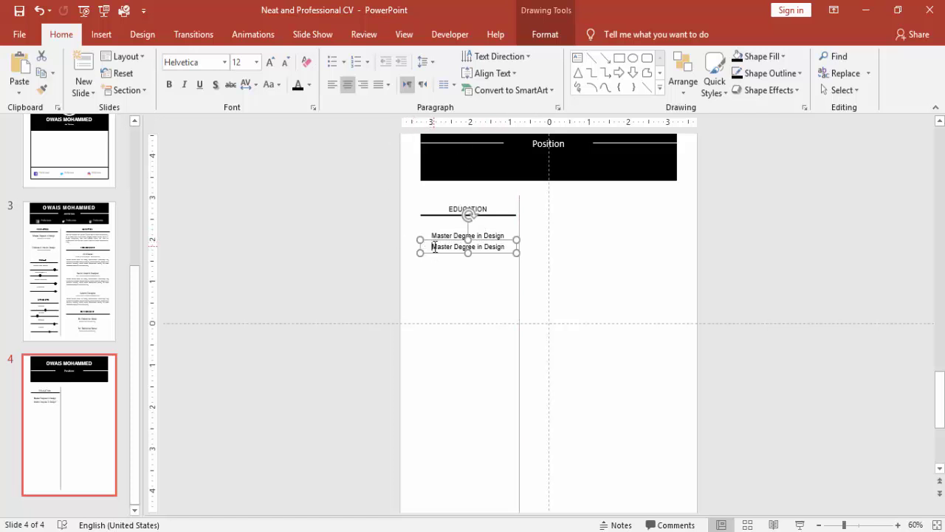
{"action": "left_click_drag", "start_coordinate": [433, 247], "coordinate": [660, 249]}
{"action": "type", "text": "Year"}
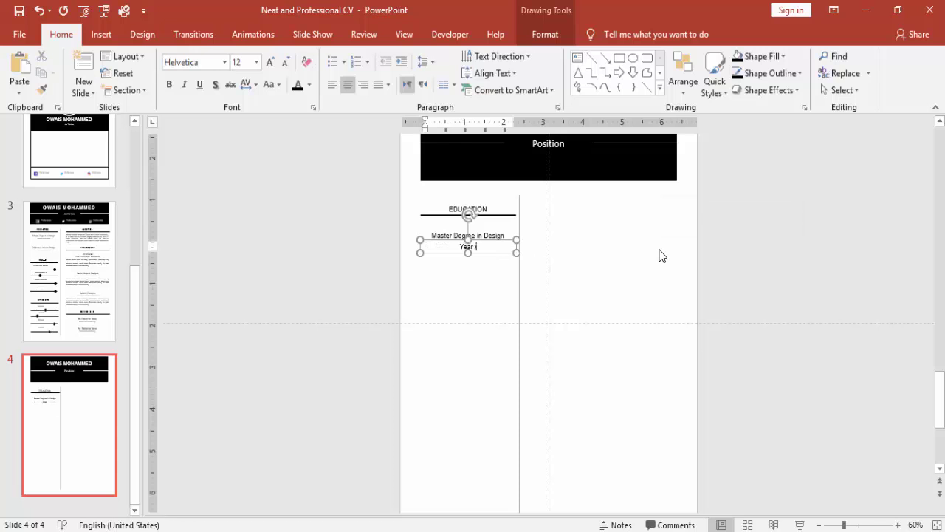
{"action": "type", "text": " / University"}
{"action": "key", "text": "Escape"}
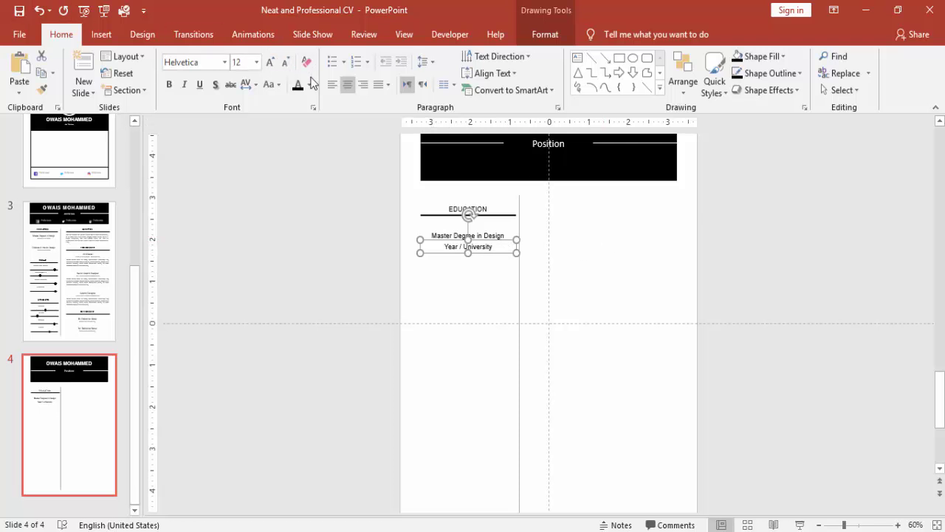
{"action": "left_click", "coordinate": [309, 84]}
{"action": "left_click", "coordinate": [297, 166]}
{"action": "left_click", "coordinate": [285, 62]}
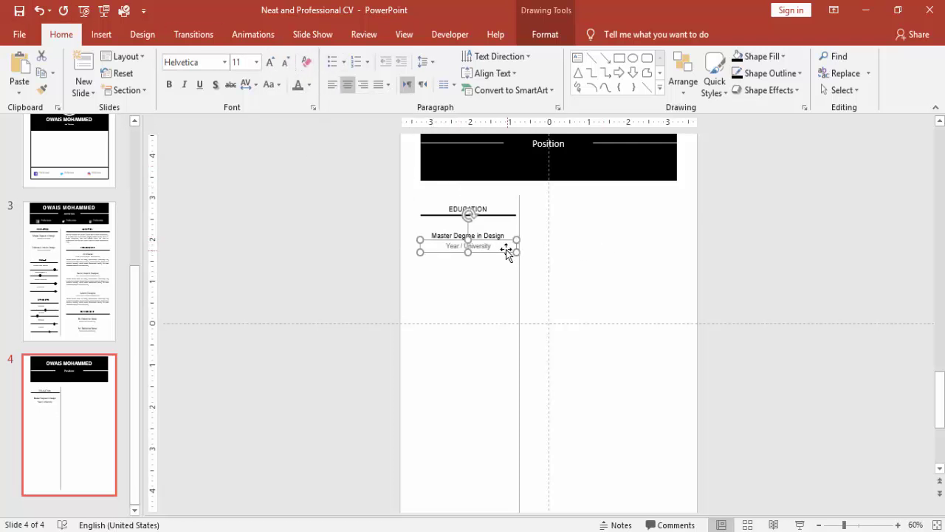
{"action": "left_click_drag", "start_coordinate": [498, 241], "coordinate": [497, 240]}
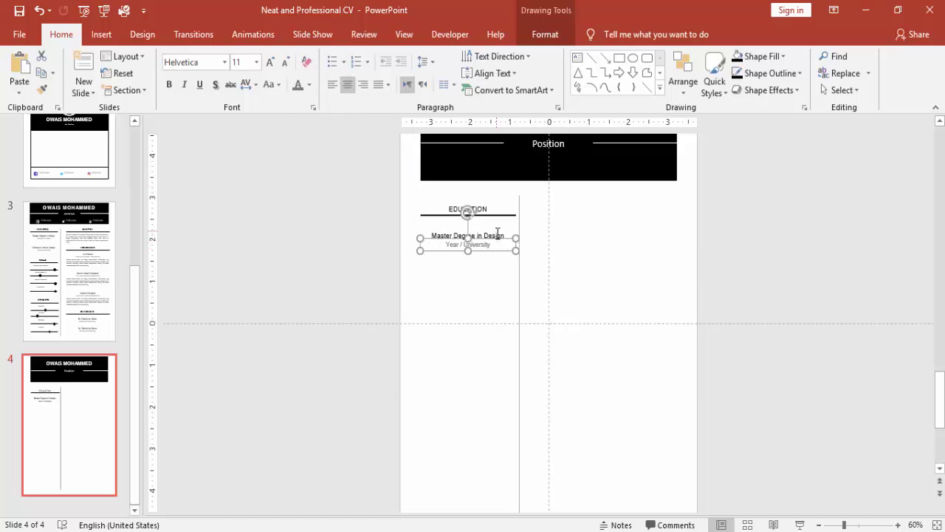
- Align the degree title and Year / University boxes on their left edges
{"action": "left_click", "coordinate": [497, 233], "text": "shift"}
{"action": "left_click", "coordinate": [536, 42]}
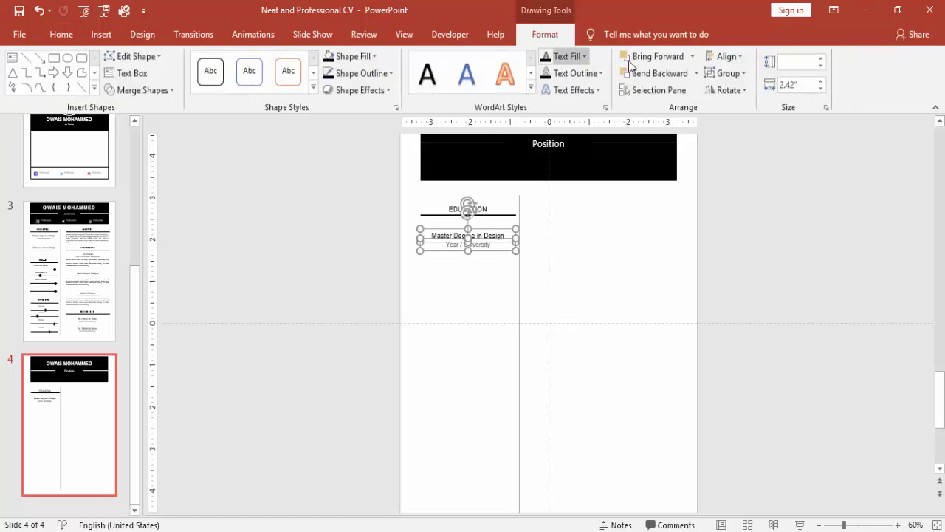
{"action": "left_click", "coordinate": [724, 57]}
{"action": "left_click", "coordinate": [747, 76]}
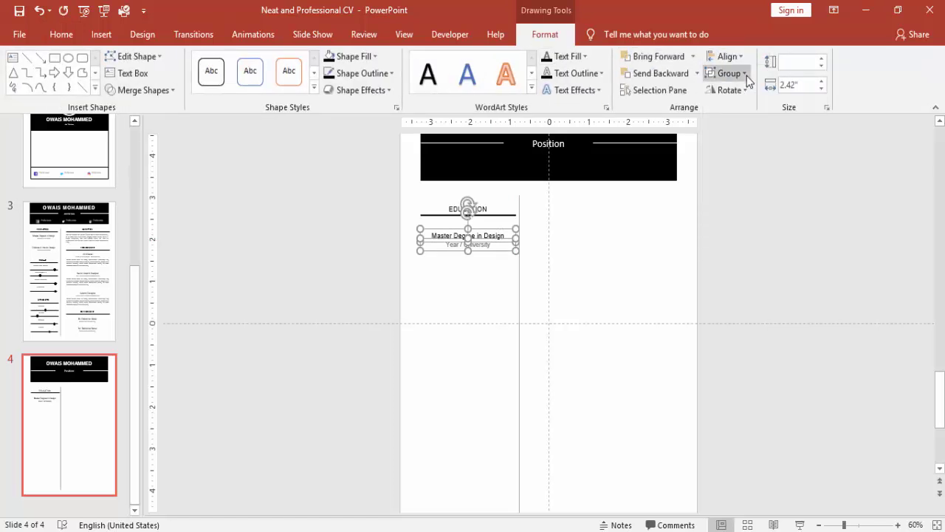
- Duplicate the degree entry below and change its title to 'Diploma Degree in Design'
{"action": "left_click_drag", "start_coordinate": [479, 250], "coordinate": [486, 281]}
{"action": "left_click", "coordinate": [637, 259]}
{"action": "left_click", "coordinate": [441, 266]}
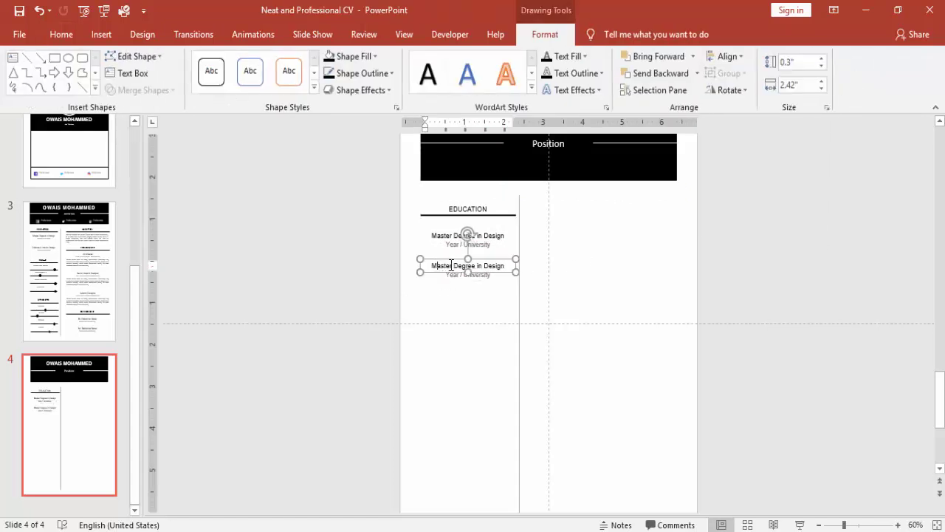
{"action": "key", "text": "BackSpace"}
{"action": "type", "text": "Diploma"}
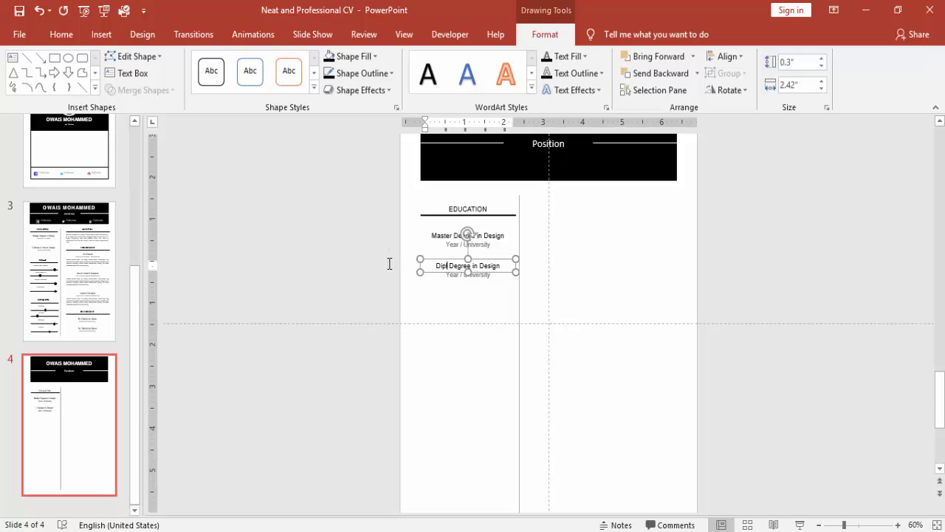
{"action": "left_click", "coordinate": [779, 281]}
- Copy the EDUCATION heading and its underline further down the column
{"action": "left_click", "coordinate": [487, 207]}
{"action": "left_click", "coordinate": [362, 193]}
{"action": "left_click_drag", "start_coordinate": [354, 192], "coordinate": [505, 311]}
- Drop the heading copy below the degree entries, then bold the lower and upper EDUCATION headings
{"action": "left_click", "coordinate": [720, 274]}
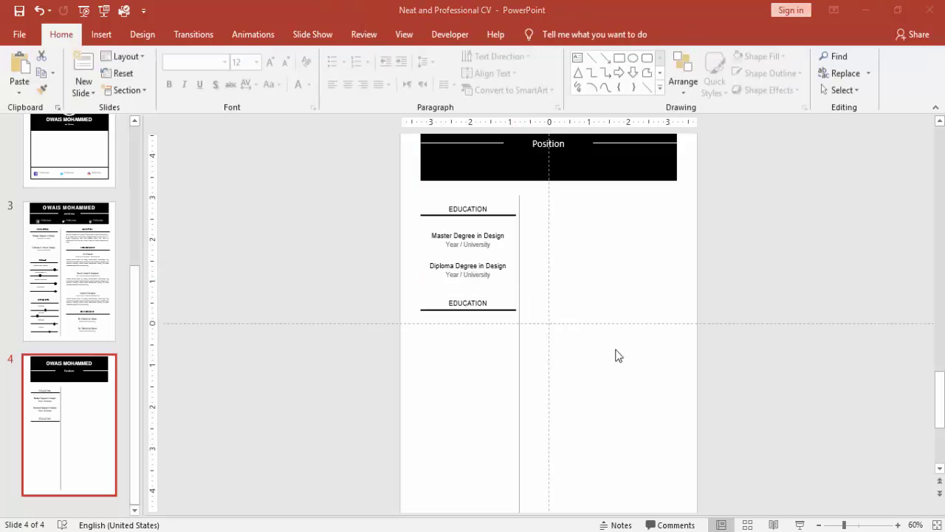
{"action": "left_click", "coordinate": [483, 302]}
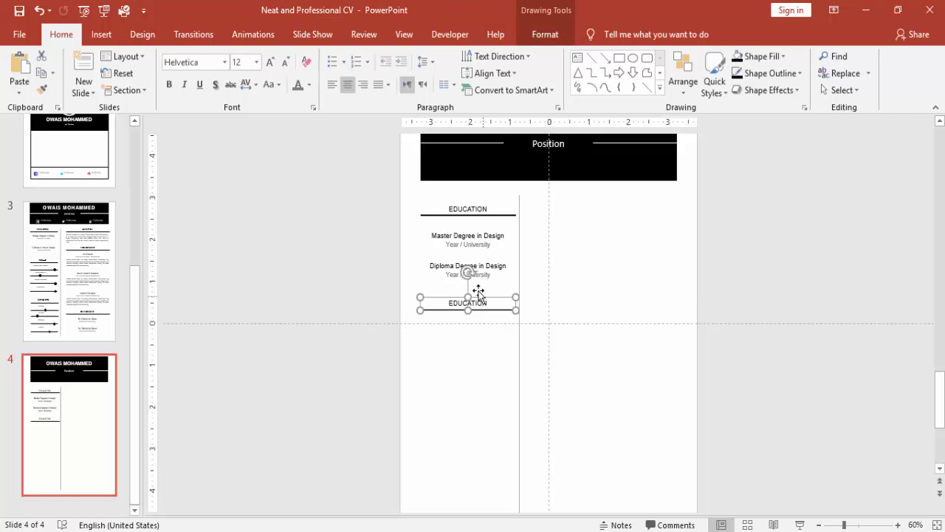
{"action": "left_click", "coordinate": [169, 84]}
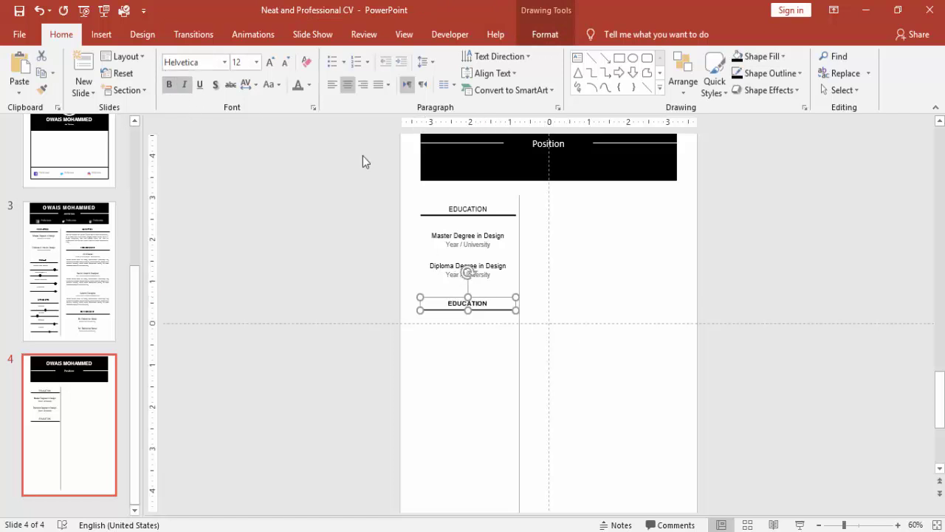
{"action": "left_click", "coordinate": [489, 200]}
{"action": "left_click", "coordinate": [172, 90]}
- Copy the Year / University line below the second heading, retype it 'Adobe After Effects', and nudge it up
{"action": "left_click", "coordinate": [328, 310]}
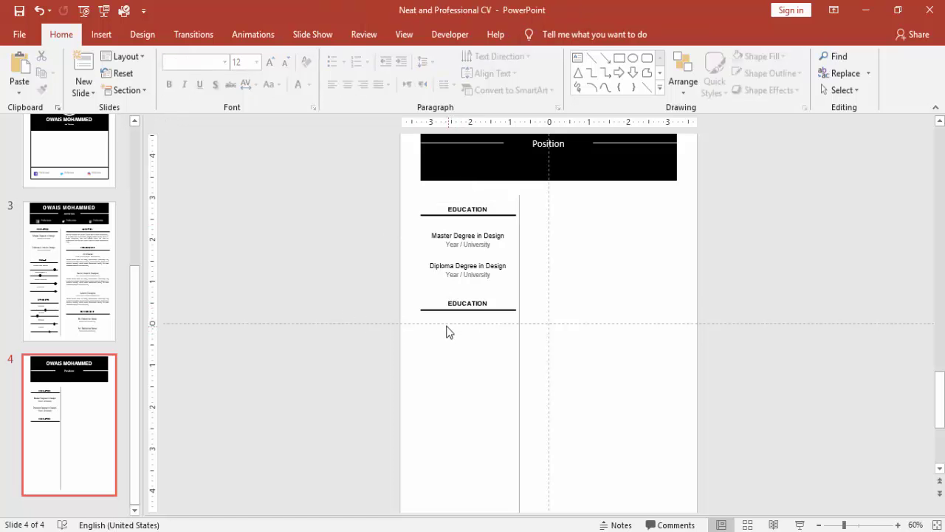
{"action": "left_click", "coordinate": [484, 238]}
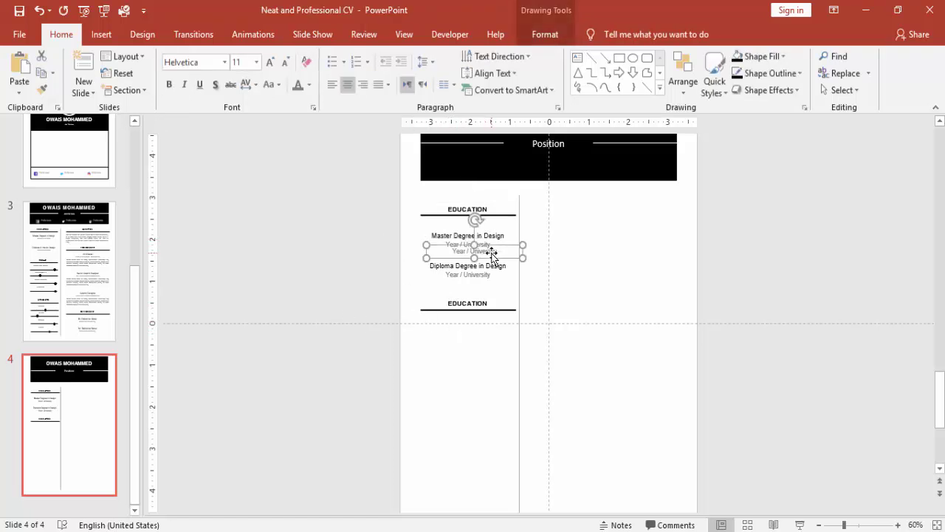
{"action": "left_click_drag", "start_coordinate": [492, 255], "coordinate": [529, 334]}
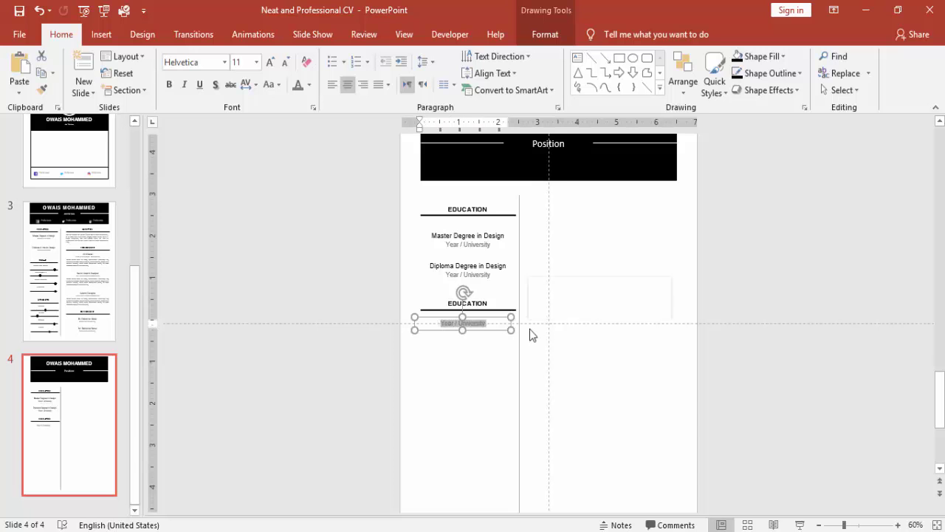
{"action": "type", "text": "Adobe"}
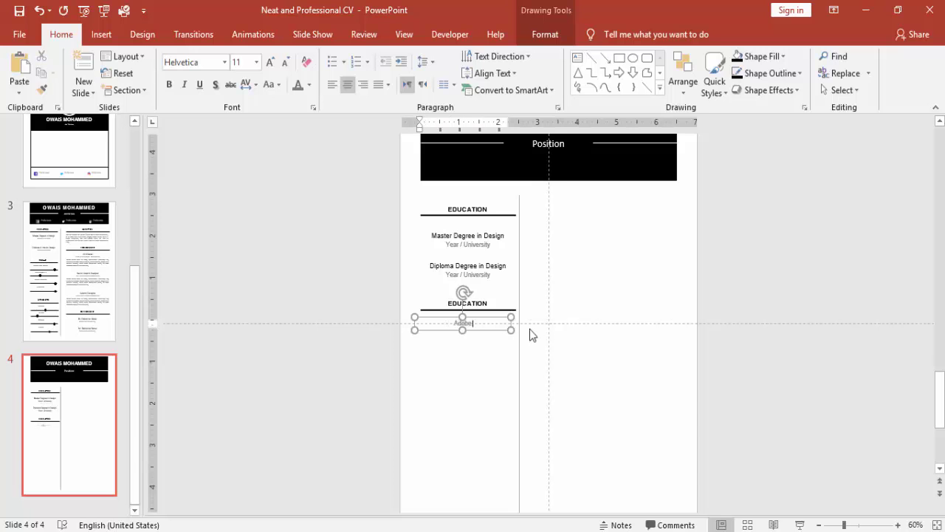
{"action": "type", "text": " After Effects"}
{"action": "left_click", "coordinate": [491, 364]}
{"action": "left_click", "coordinate": [489, 322]}
{"action": "left_click", "coordinate": [488, 321]}
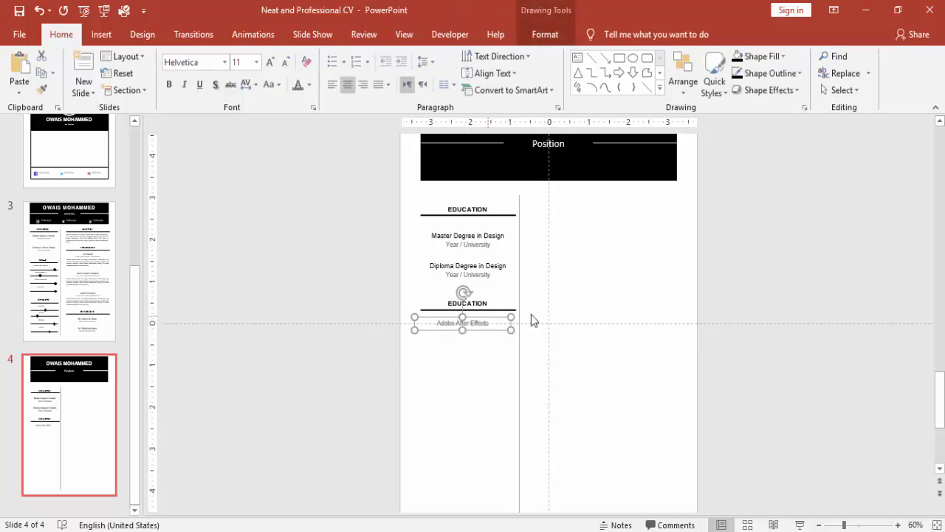
{"action": "key", "text": "Up"}
{"action": "key", "text": "Up"}
{"action": "left_click", "coordinate": [484, 359]}
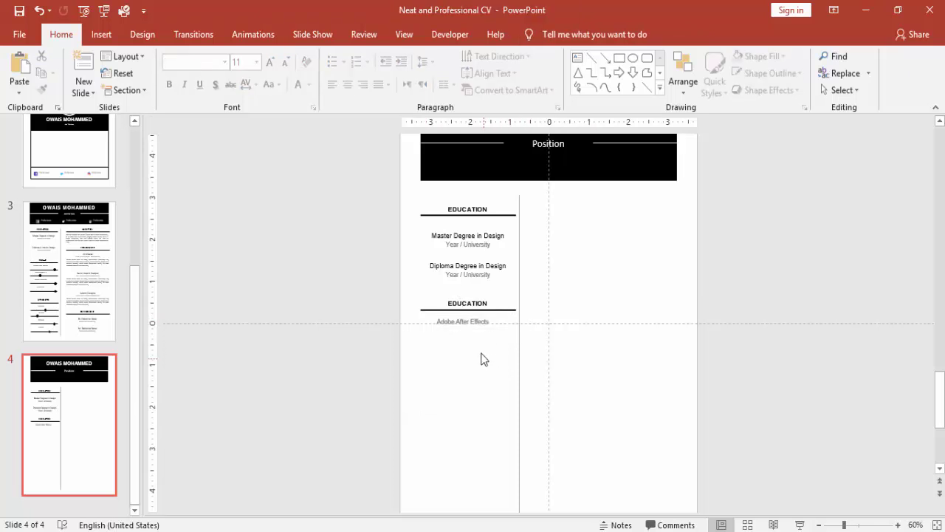
- Draw a dark grey horizontal line under 'Adobe After Effects'
{"action": "left_click", "coordinate": [102, 39]}
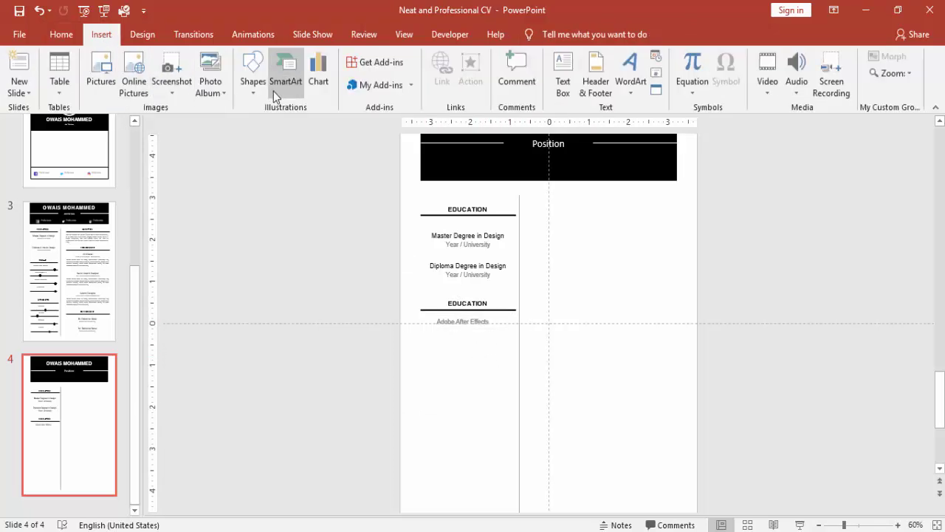
{"action": "left_click", "coordinate": [253, 78]}
{"action": "left_click", "coordinate": [255, 122]}
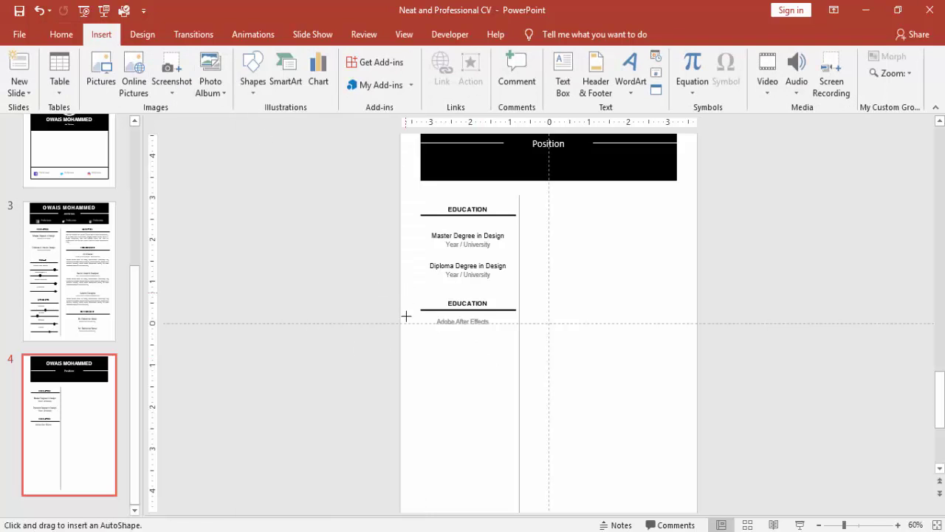
{"action": "left_click_drag", "start_coordinate": [420, 334], "coordinate": [515, 334]}
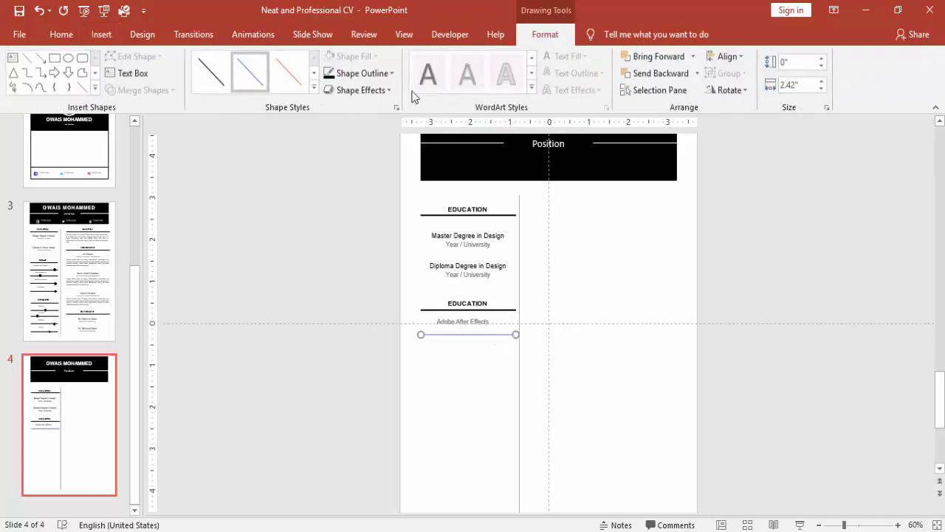
{"action": "left_click", "coordinate": [330, 73]}
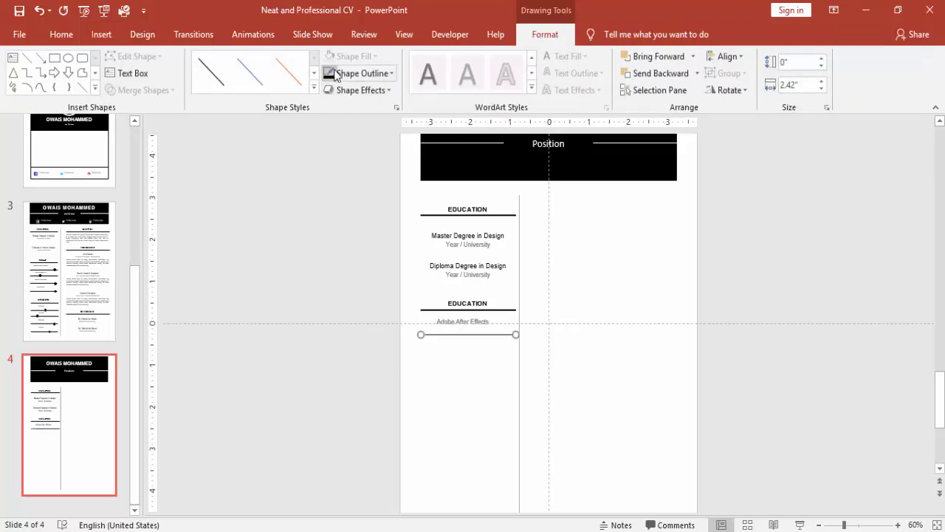
{"action": "left_click", "coordinate": [733, 306]}
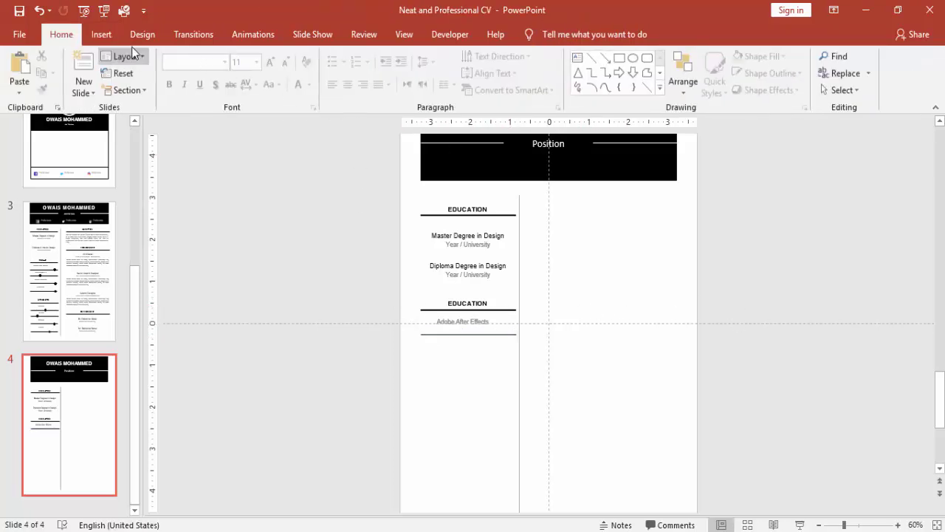
- Draw a circle below the line and size it to 0.1" by 0.1"
{"action": "left_click", "coordinate": [101, 33]}
{"action": "left_click", "coordinate": [263, 93]}
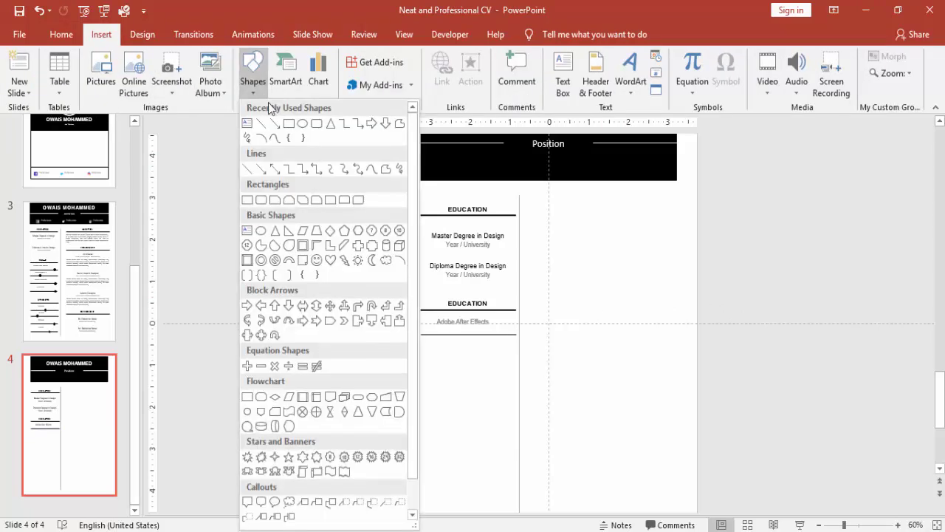
{"action": "left_click", "coordinate": [302, 123]}
{"action": "left_click_drag", "start_coordinate": [486, 348], "coordinate": [526, 391]}
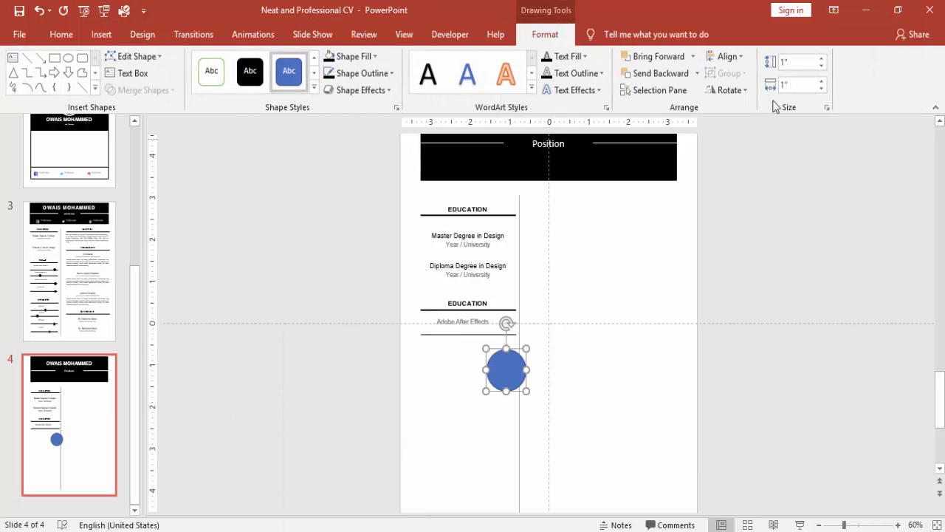
{"action": "left_click", "coordinate": [795, 65]}
{"action": "key", "text": "Tab"}
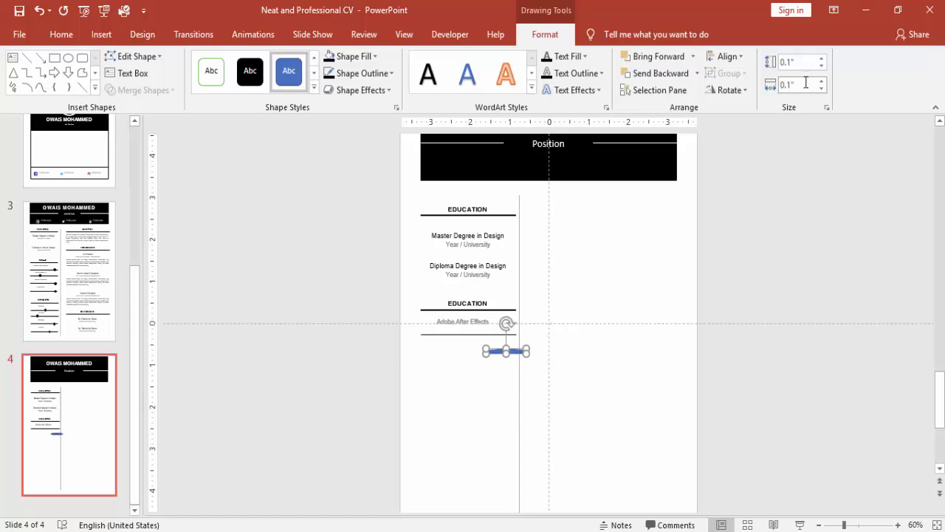
{"action": "type", "text": "0.1\""}
{"action": "key", "text": "Return"}
{"action": "left_click", "coordinate": [591, 294]}
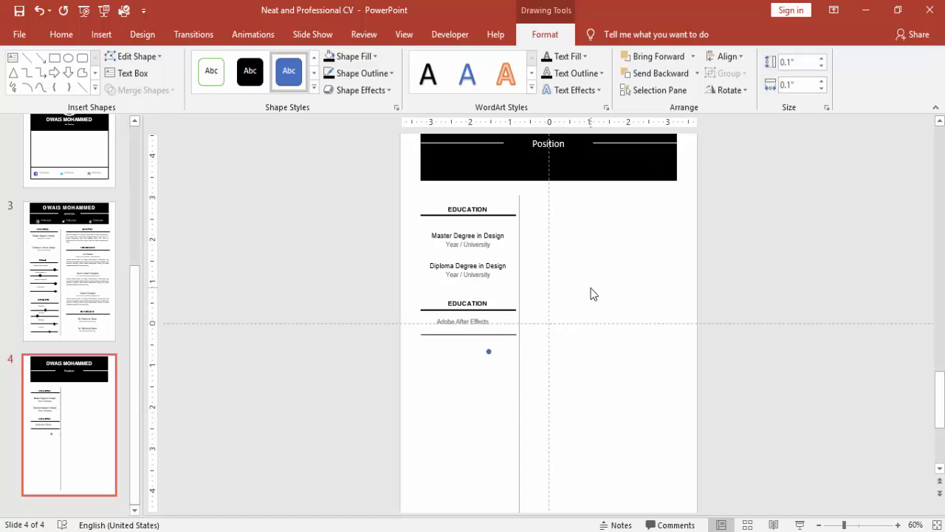
{"action": "double_click", "coordinate": [490, 351]}
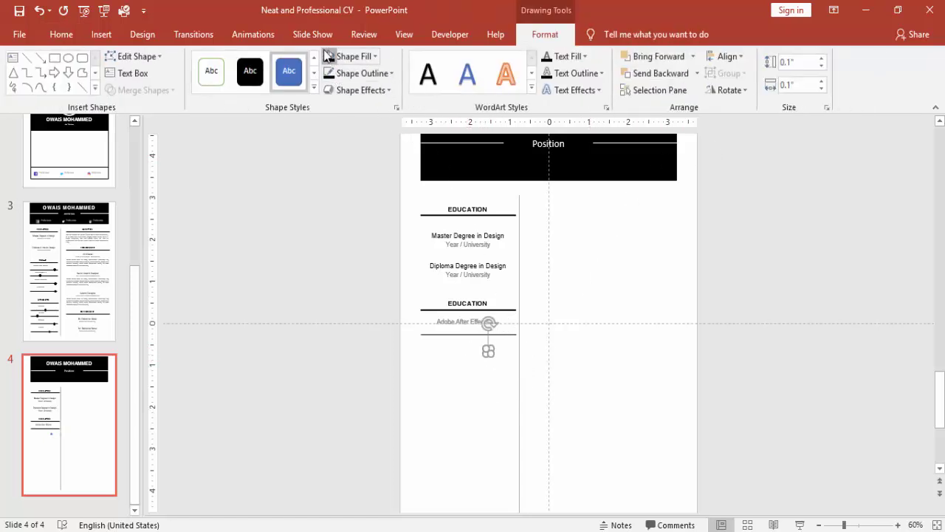
{"action": "left_click", "coordinate": [359, 73]}
- Remove the dot's outline, place it on the skill line, and make the line grey
{"action": "left_click", "coordinate": [355, 203]}
{"action": "left_click", "coordinate": [873, 525]}
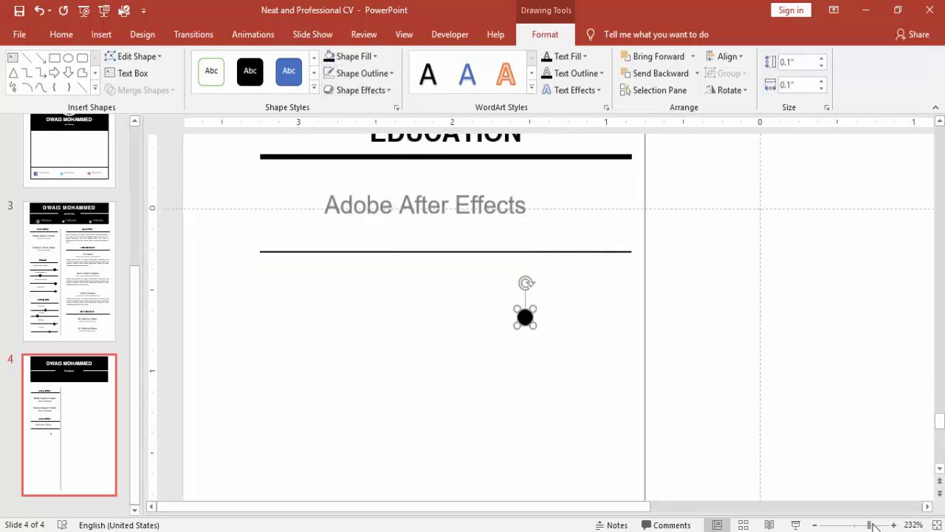
{"action": "left_click_drag", "start_coordinate": [525, 316], "coordinate": [550, 248]}
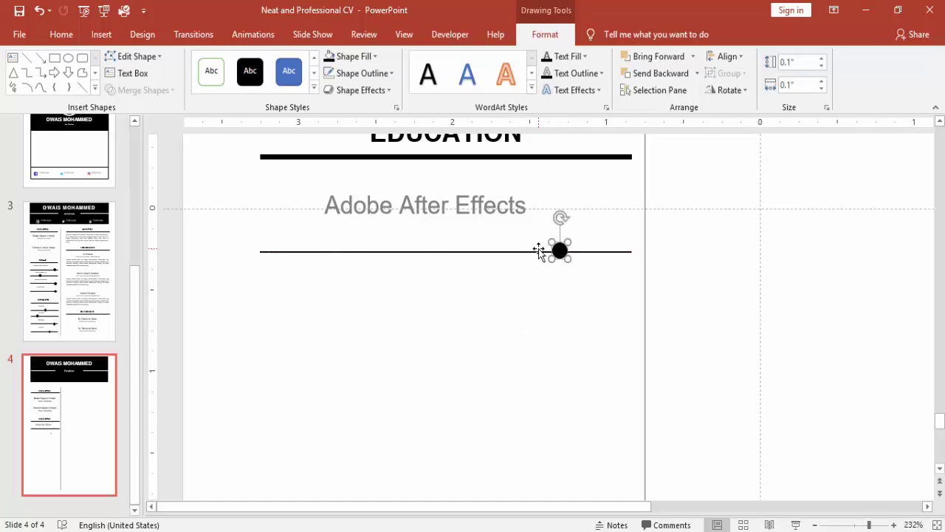
{"action": "left_click", "coordinate": [539, 252]}
{"action": "left_click", "coordinate": [376, 73]}
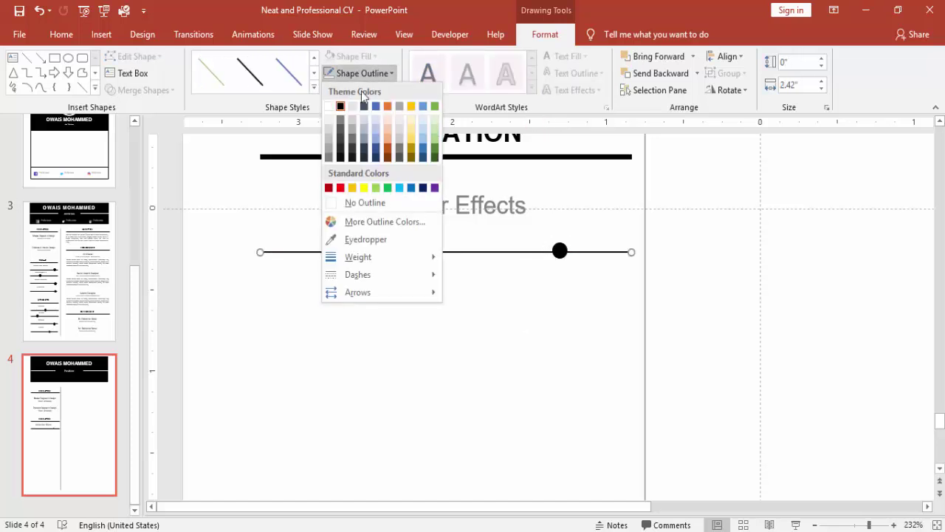
{"action": "left_click", "coordinate": [329, 151]}
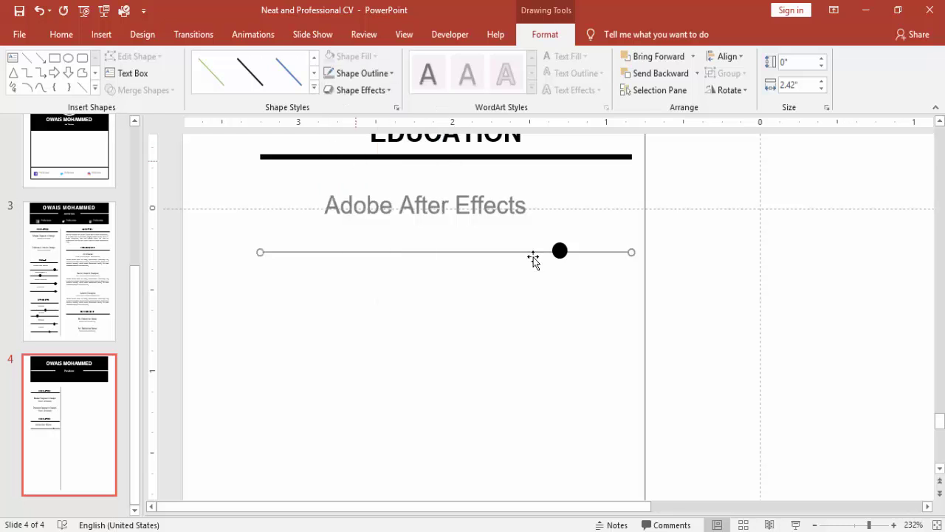
{"action": "left_click_drag", "start_coordinate": [559, 251], "coordinate": [559, 251]}
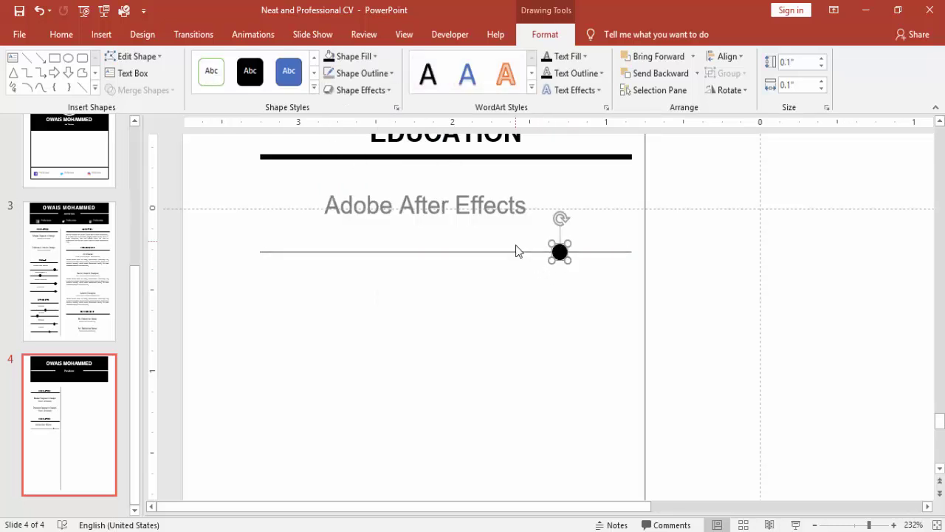
- Left-align the thin skill line with the thick rule under EDUCATION
{"action": "left_click", "coordinate": [301, 156]}
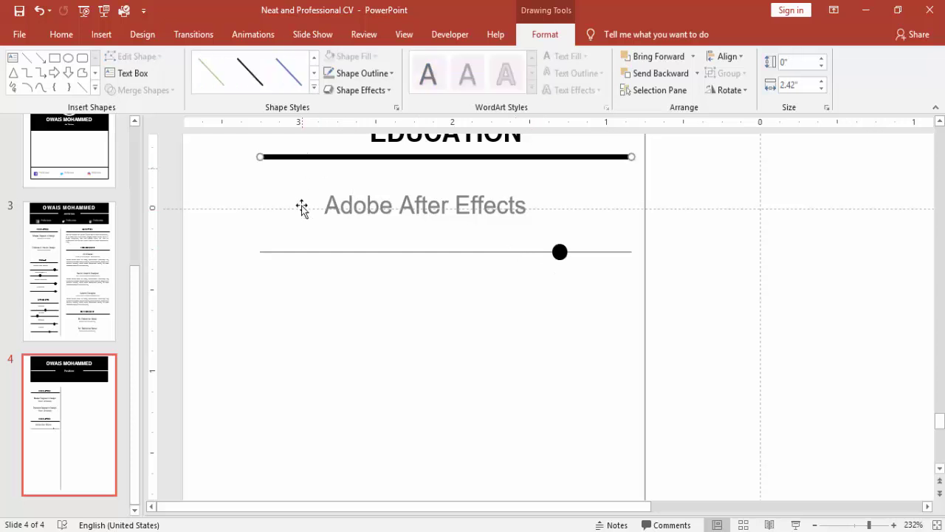
{"action": "left_click", "coordinate": [297, 253], "text": "shift"}
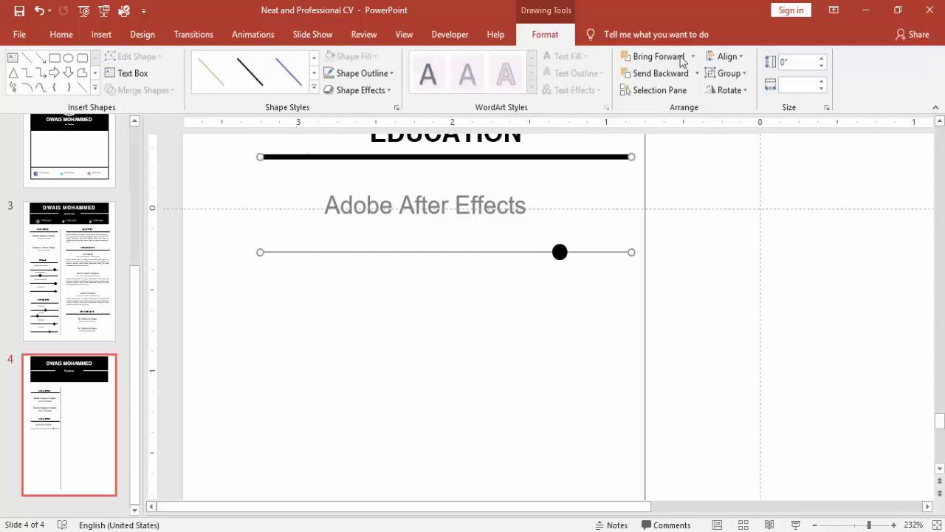
{"action": "left_click", "coordinate": [718, 59]}
{"action": "left_click", "coordinate": [731, 73]}
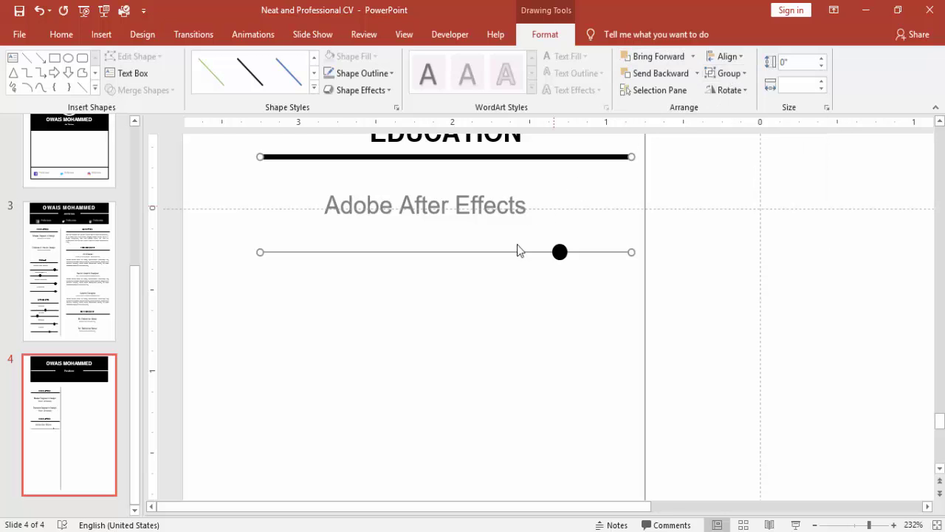
- Group the skill line with its dot and nudge the bar up toward 'Adobe After Effects'
{"action": "left_click", "coordinate": [465, 302]}
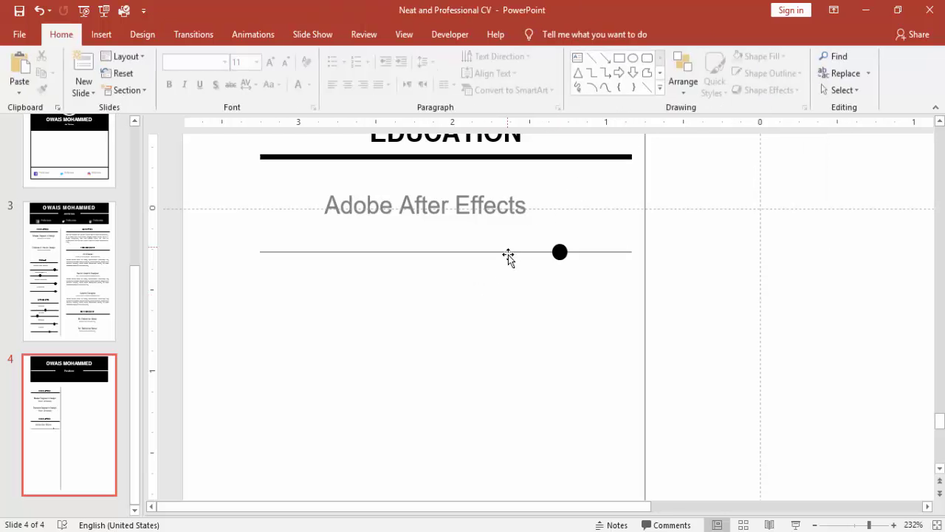
{"action": "left_click", "coordinate": [505, 251]}
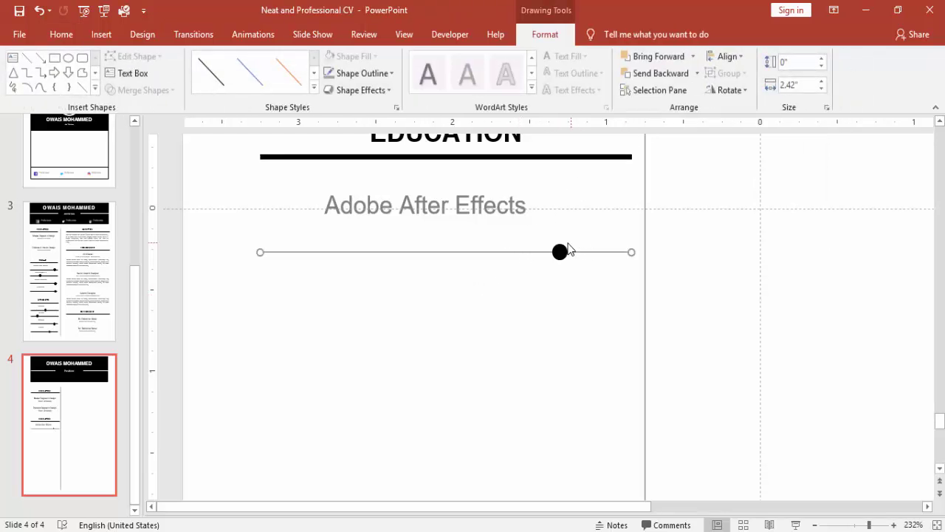
{"action": "left_click", "coordinate": [566, 249], "text": "shift"}
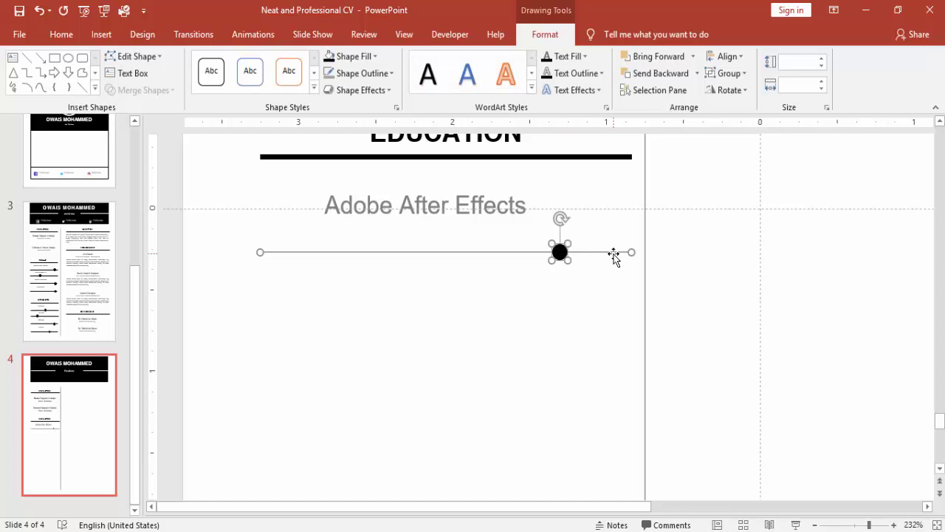
{"action": "key", "text": "ctrl+g"}
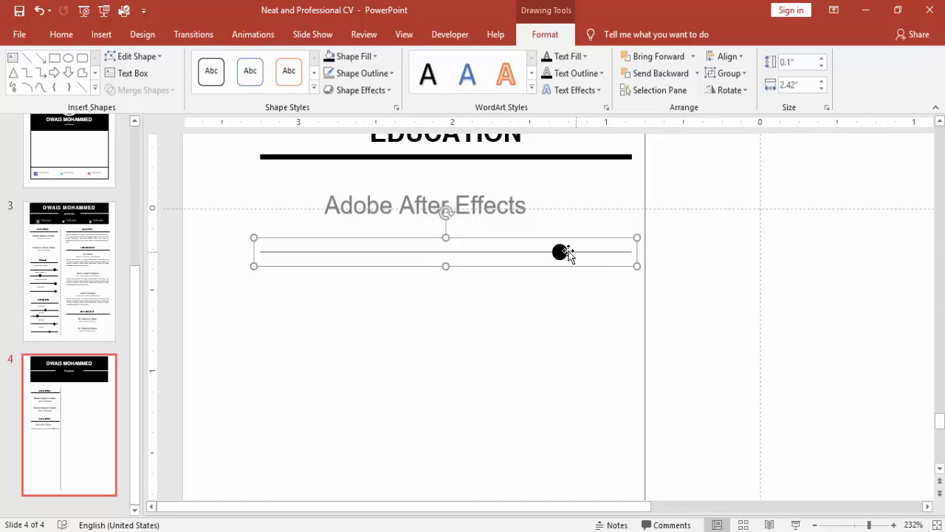
{"action": "key", "text": "ctrl+Up"}
{"action": "key", "text": "ctrl+Up"}
{"action": "key", "text": "ctrl+Up"}
{"action": "key", "text": "ctrl+Up"}
{"action": "key", "text": "ctrl+Up"}
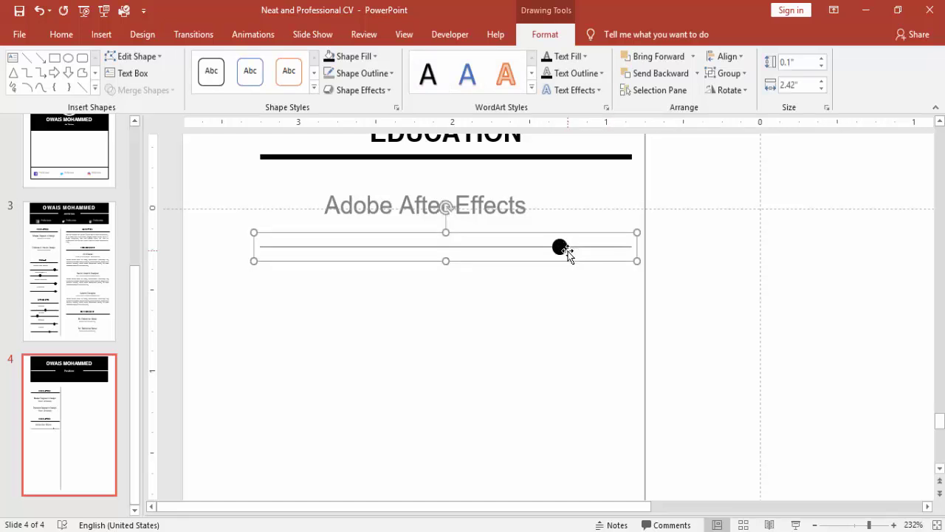
{"action": "key", "text": "ctrl+Up"}
{"action": "key", "text": "ctrl+Up"}
{"action": "key", "text": "ctrl+Up"}
{"action": "key", "text": "ctrl+Up"}
{"action": "key", "text": "ctrl+Up"}
{"action": "key", "text": "ctrl+Up"}
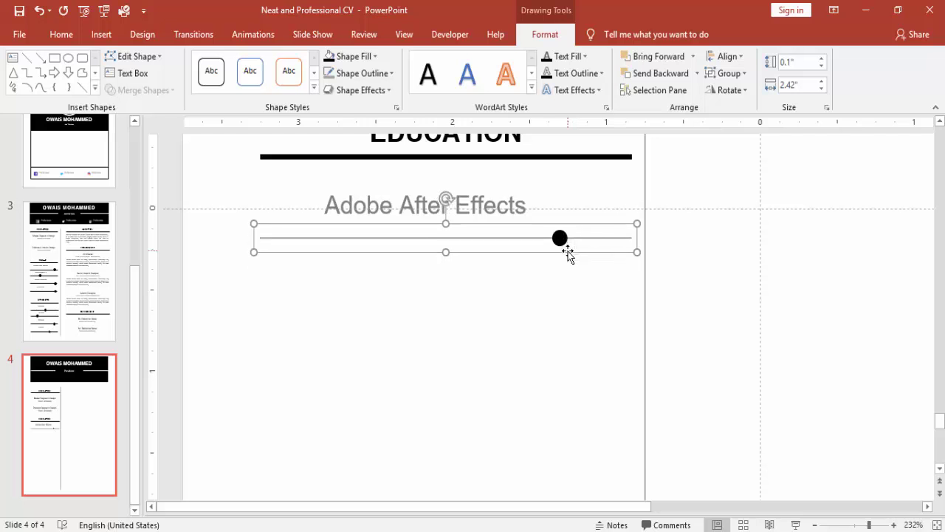
{"action": "left_click", "coordinate": [473, 214]}
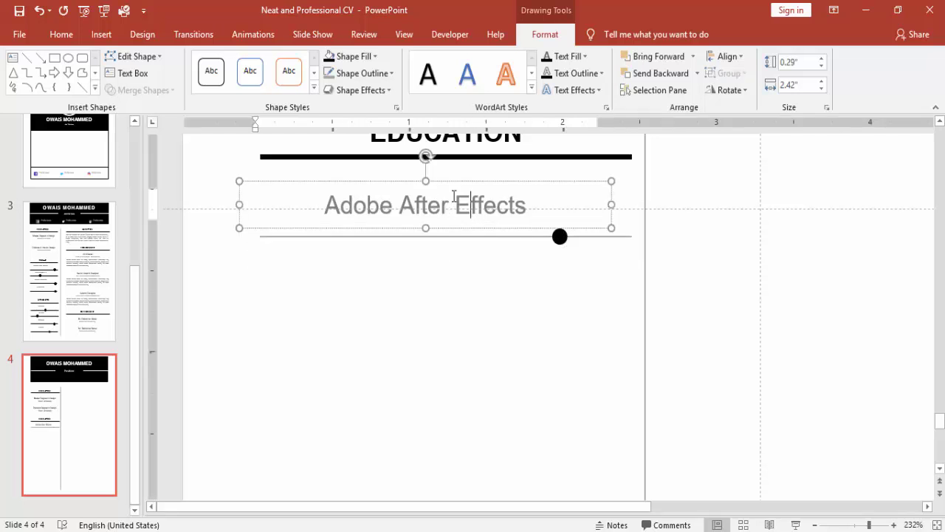
{"action": "left_click", "coordinate": [355, 181]}
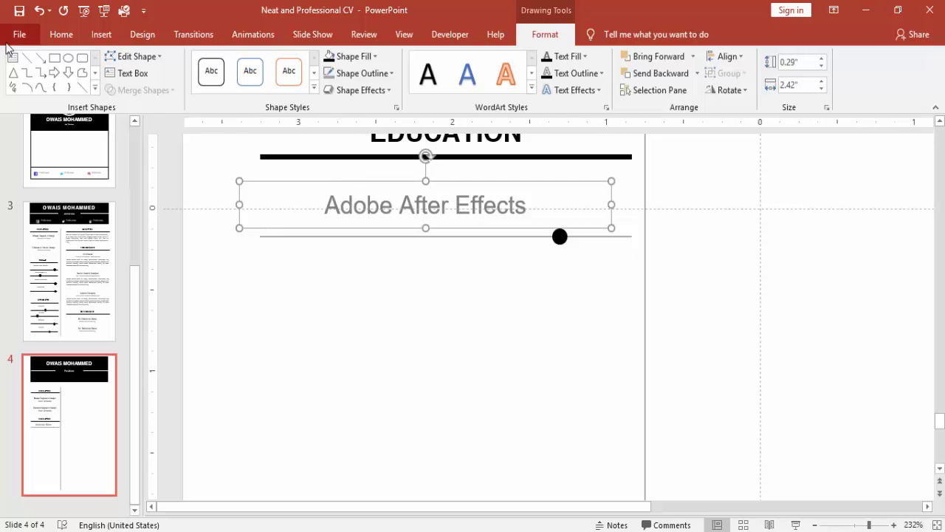
{"action": "left_click", "coordinate": [61, 34]}
- Duplicate the Adobe After Effects label and bar into four evenly spaced skill rows
{"action": "left_click", "coordinate": [464, 301]}
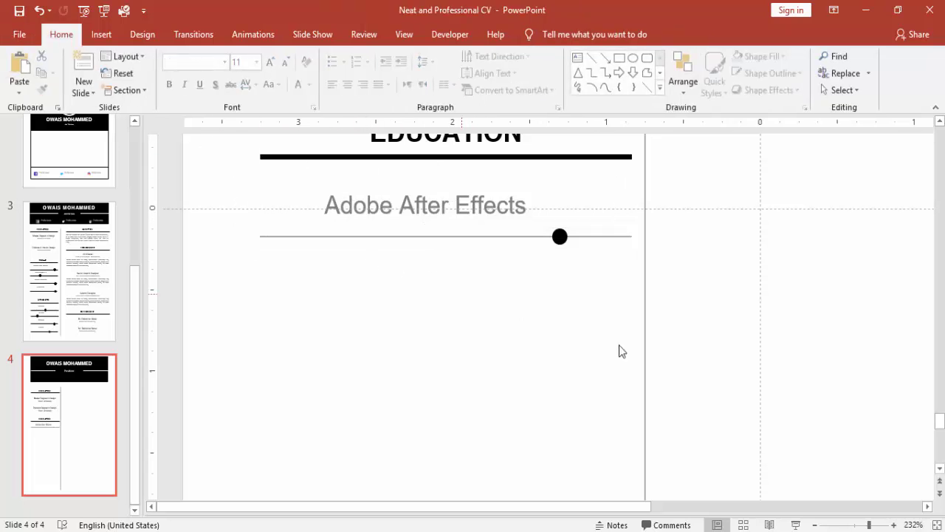
{"action": "left_click", "coordinate": [816, 525]}
{"action": "left_click", "coordinate": [815, 524]}
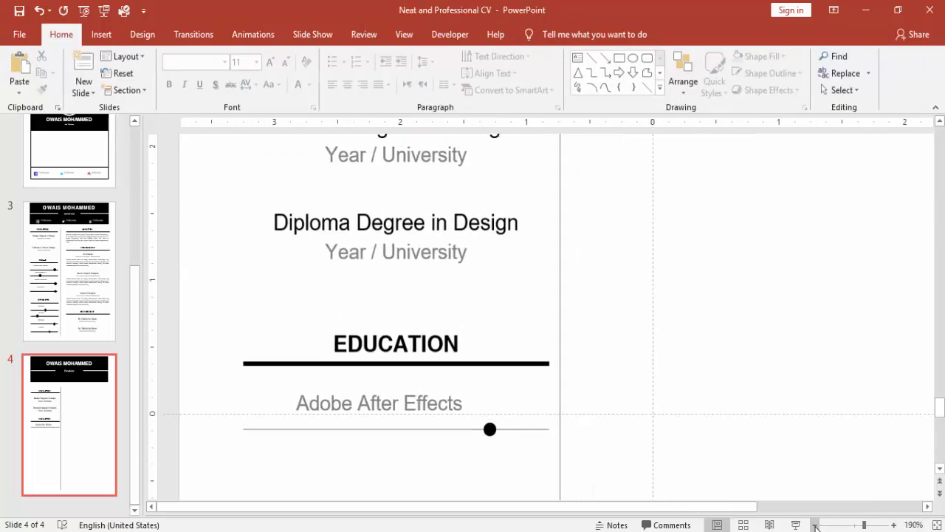
{"action": "left_click", "coordinate": [815, 524]}
{"action": "left_click", "coordinate": [815, 525]}
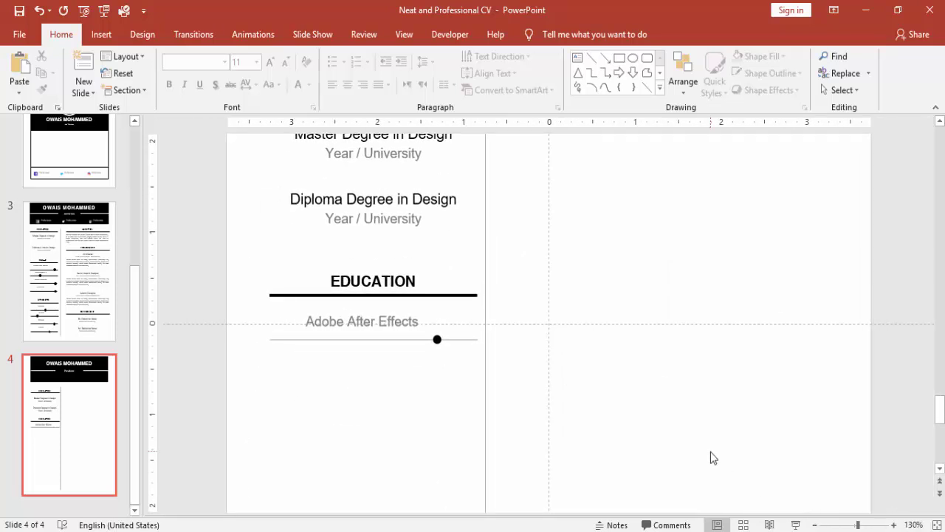
{"action": "left_click", "coordinate": [393, 321]}
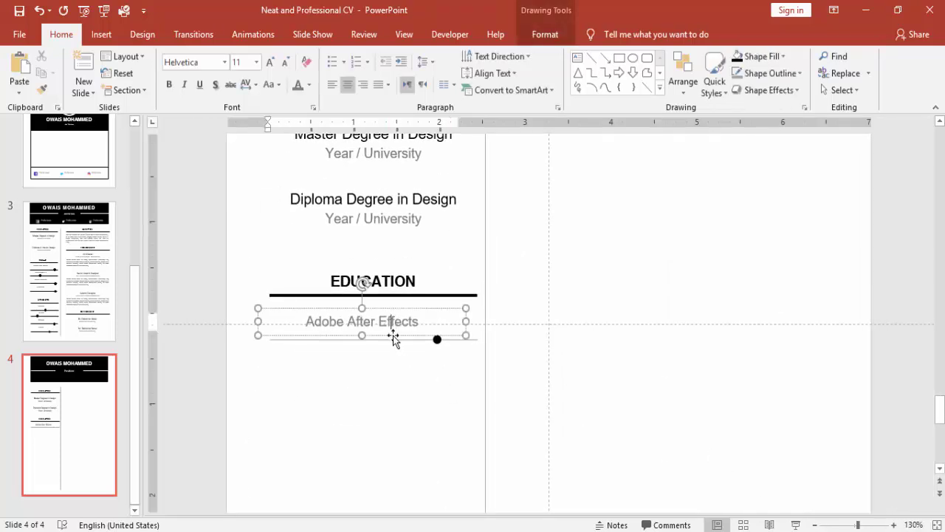
{"action": "left_click", "coordinate": [477, 340], "text": "shift"}
{"action": "key", "text": "ctrl+d"}
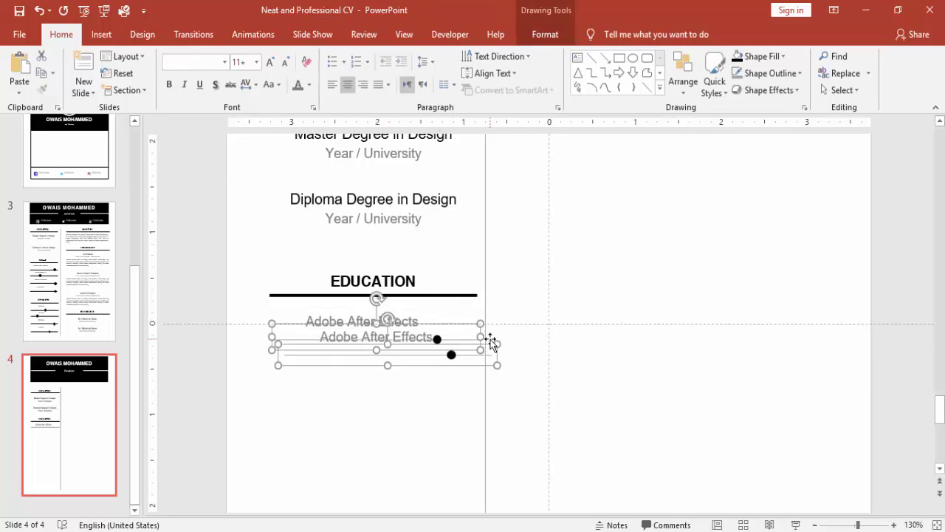
{"action": "left_click_drag", "start_coordinate": [469, 341], "coordinate": [453, 363]}
{"action": "key", "text": "ctrl+d"}
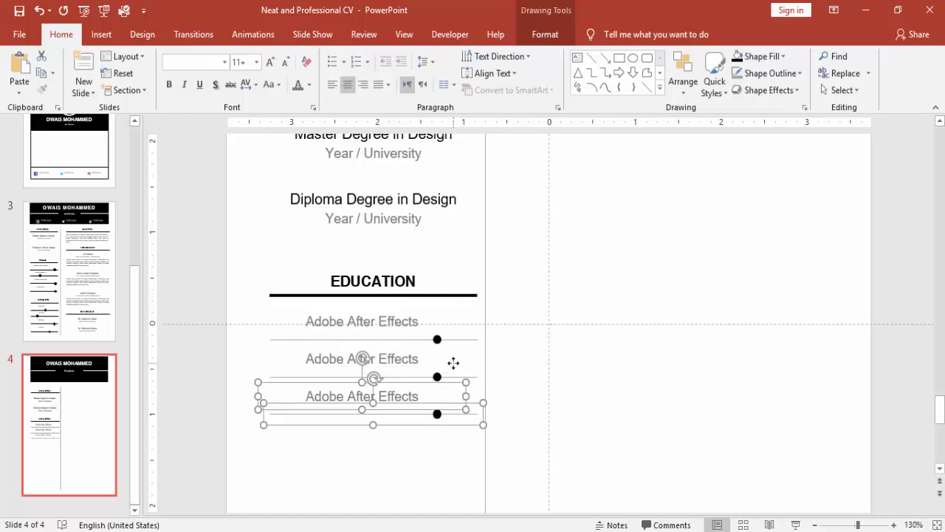
{"action": "key", "text": "ctrl+d"}
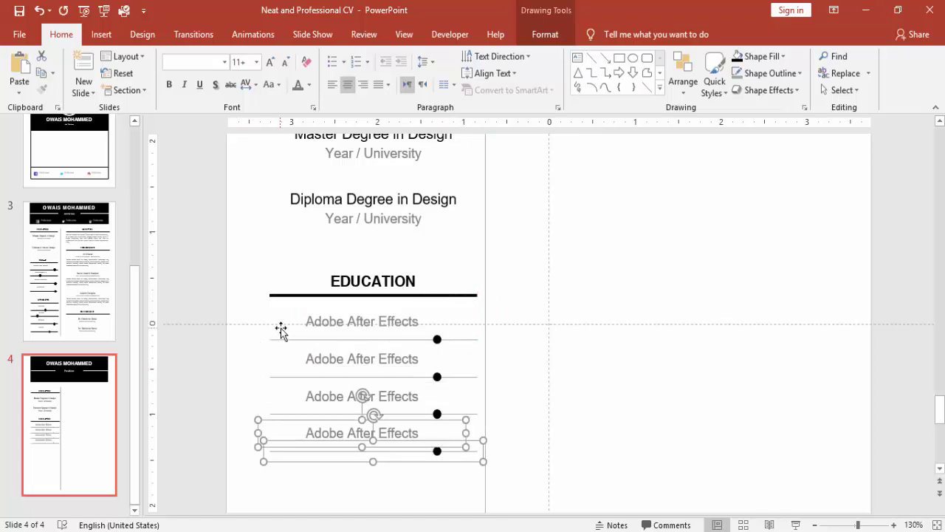
- Left-align all four skill bars
{"action": "left_click", "coordinate": [302, 339]}
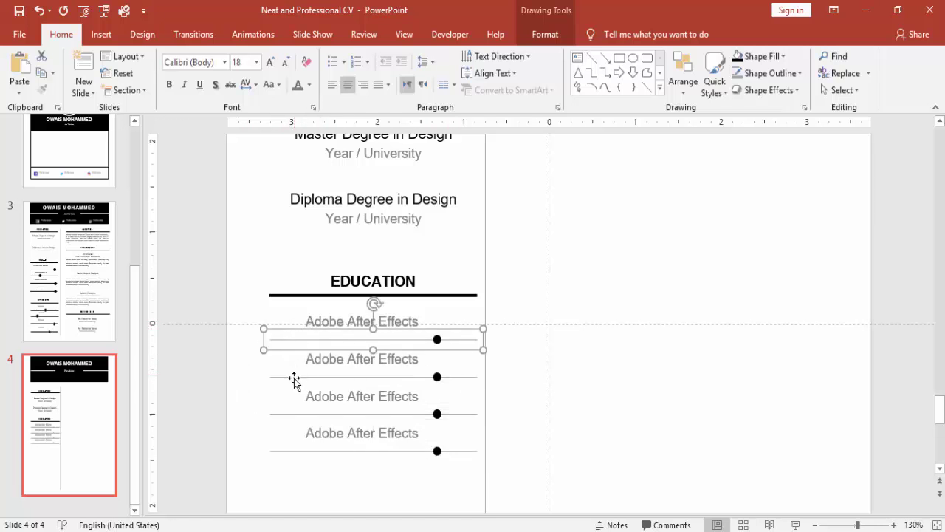
{"action": "left_click", "coordinate": [292, 380], "text": "shift"}
{"action": "left_click", "coordinate": [288, 376]}
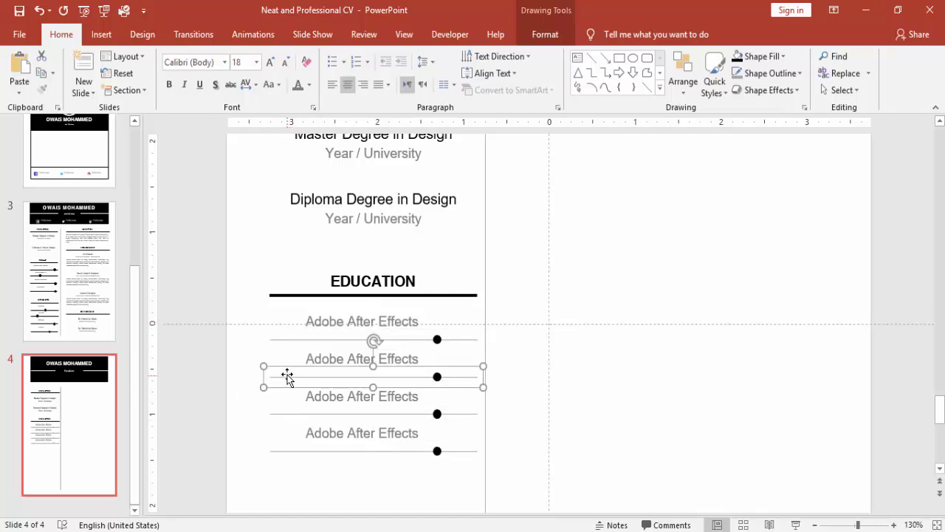
{"action": "left_click", "coordinate": [285, 344], "text": "shift"}
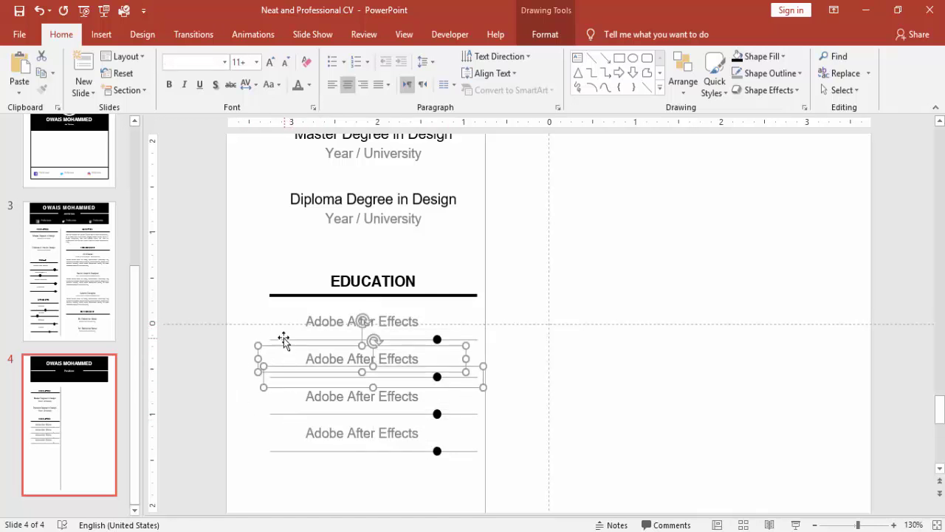
{"action": "left_click", "coordinate": [281, 338], "text": "shift"}
{"action": "left_click", "coordinate": [288, 414], "text": "shift"}
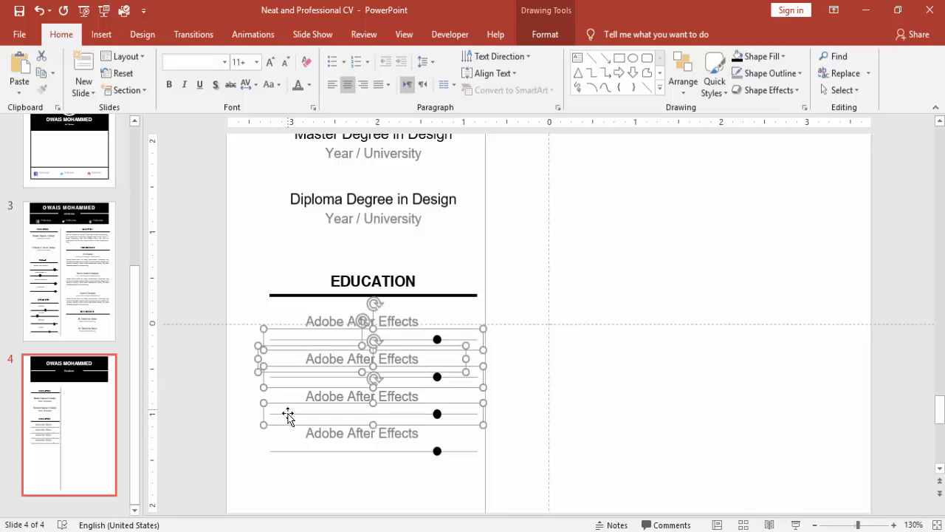
{"action": "left_click", "coordinate": [286, 451], "text": "shift"}
{"action": "left_click", "coordinate": [266, 353], "text": "shift"}
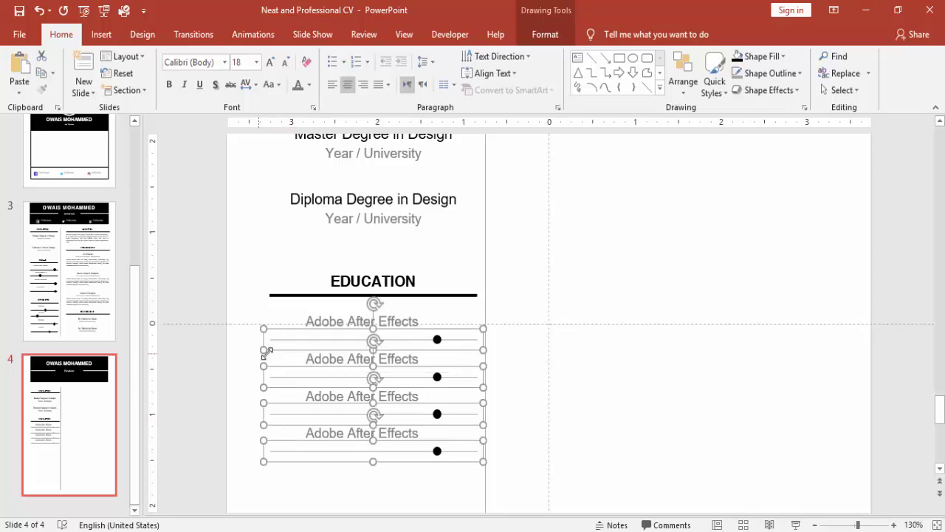
{"action": "left_click", "coordinate": [545, 34]}
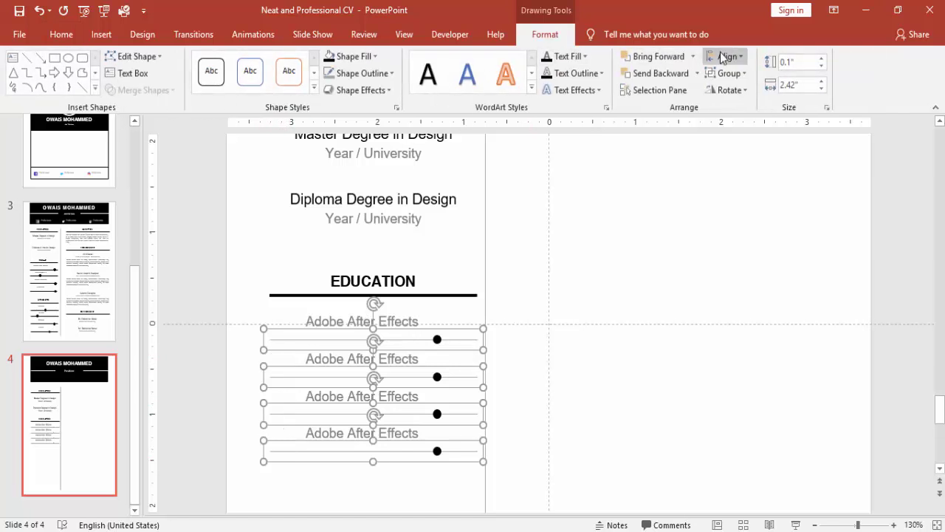
{"action": "left_click", "coordinate": [724, 56]}
{"action": "left_click", "coordinate": [733, 74]}
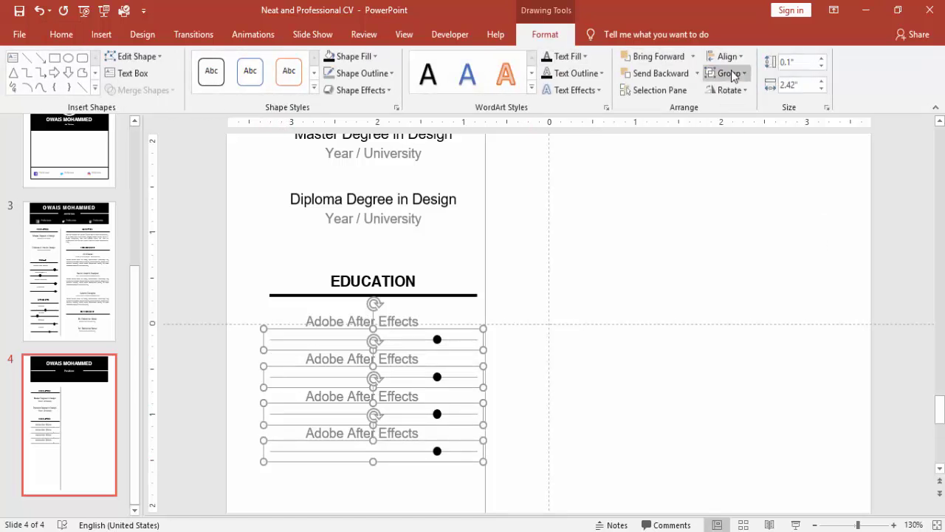
- Shift the dots: second bar's dot left, third and fourth bars' dots right
{"action": "left_click", "coordinate": [607, 224]}
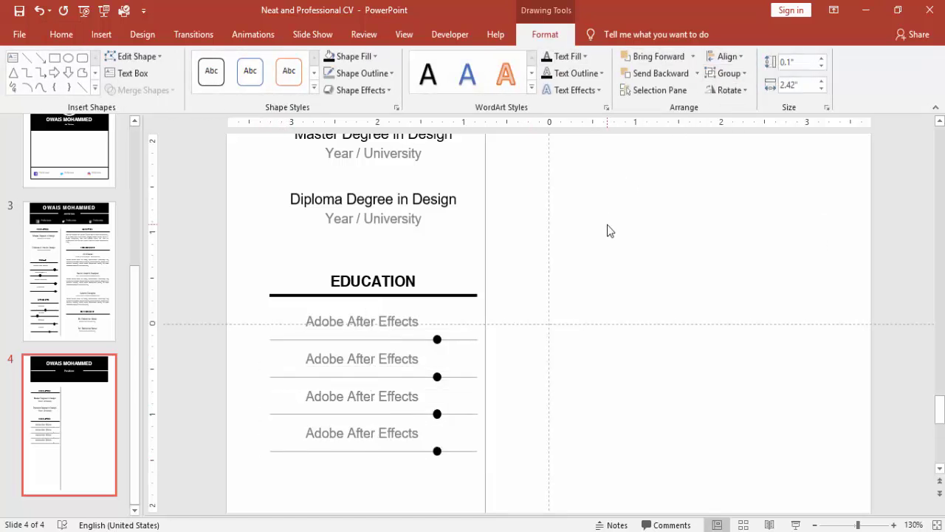
{"action": "left_click", "coordinate": [438, 377]}
{"action": "left_click", "coordinate": [438, 377], "text": "shift"}
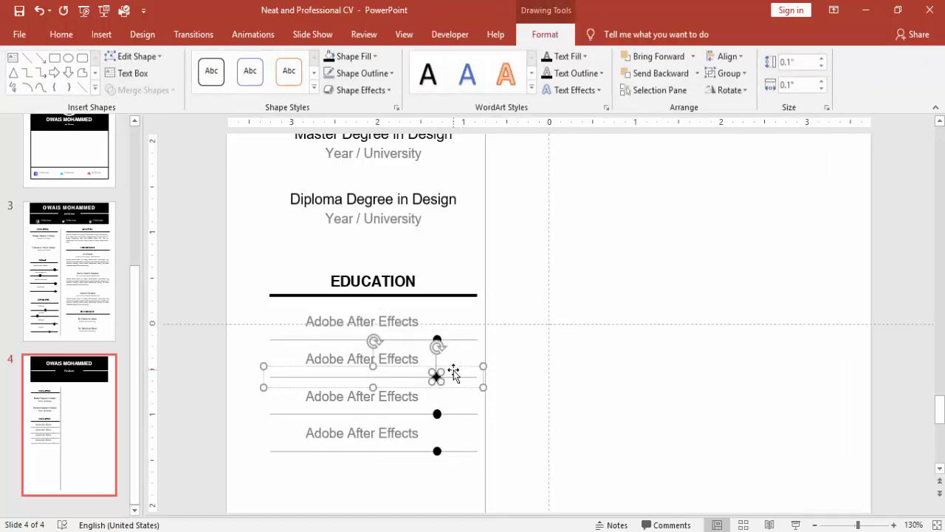
{"action": "key", "text": "Left"}
{"action": "key", "text": "Left"}
{"action": "key", "text": "Left"}
{"action": "key", "text": "Left"}
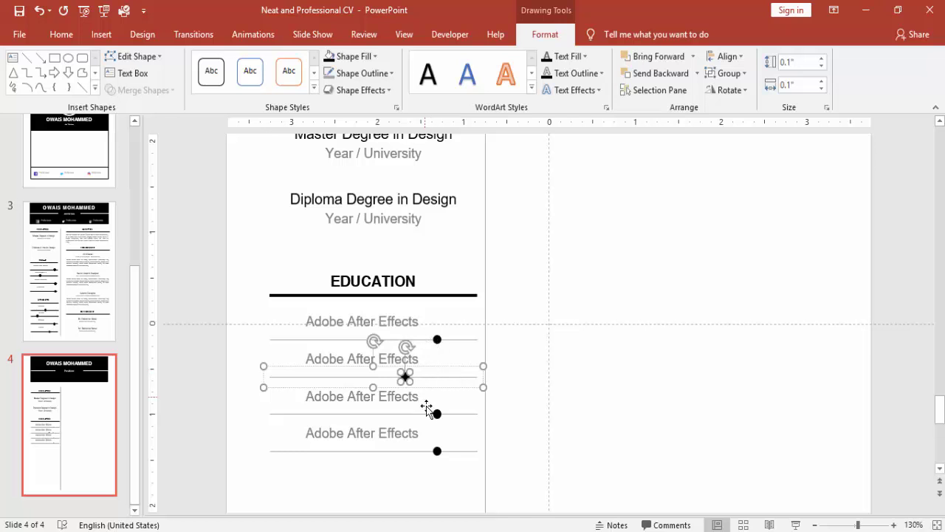
{"action": "left_click", "coordinate": [437, 414]}
{"action": "left_click", "coordinate": [440, 413]}
{"action": "key", "text": "Right"}
{"action": "key", "text": "Right"}
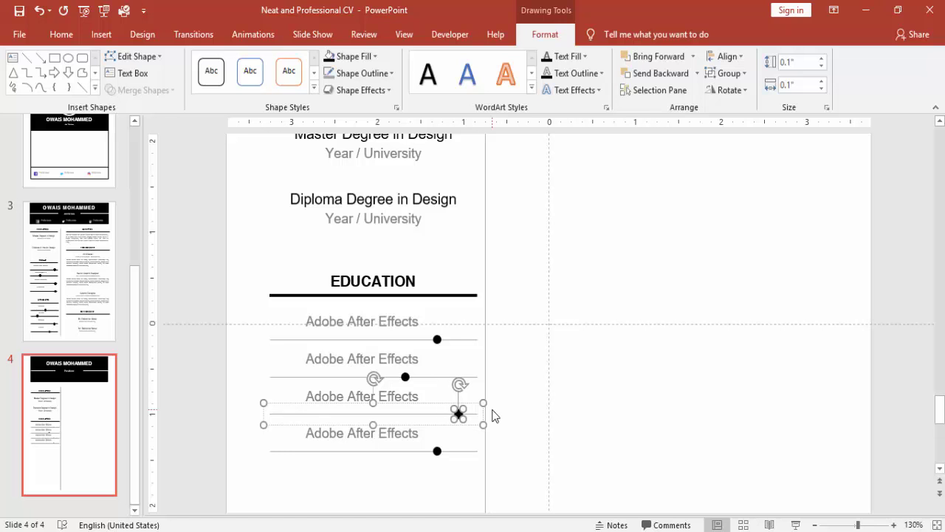
{"action": "left_click", "coordinate": [437, 449]}
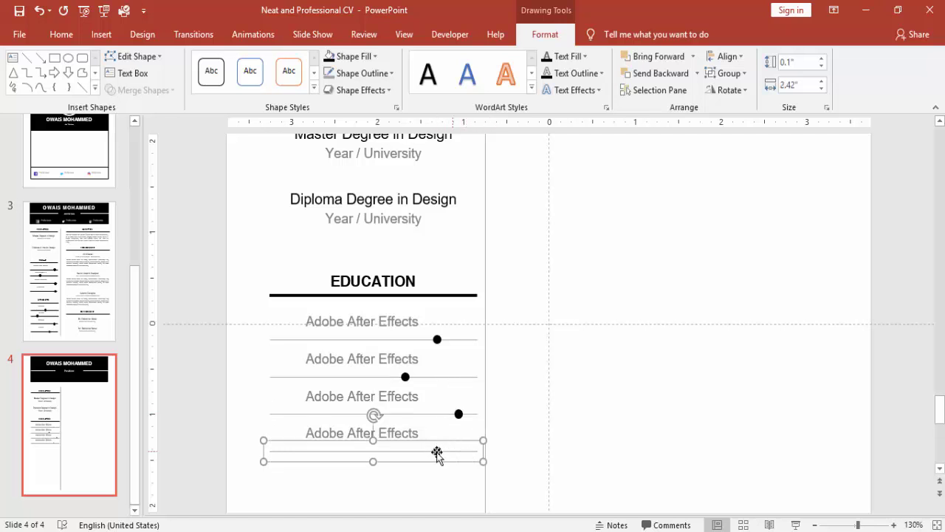
{"action": "left_click", "coordinate": [436, 451]}
{"action": "key", "text": "Right"}
{"action": "key", "text": "Right"}
{"action": "key", "text": "Right"}
{"action": "key", "text": "Right"}
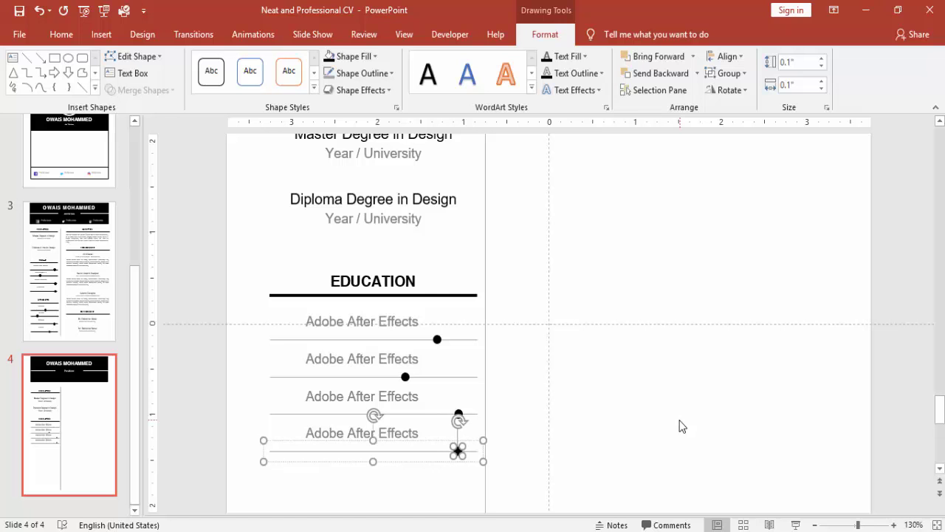
- Replace the second, third and fourth 'Adobe After Effects' labels with 'Autodesk May', 'Illustrator' and 'Photoshop'
{"action": "left_click", "coordinate": [407, 358]}
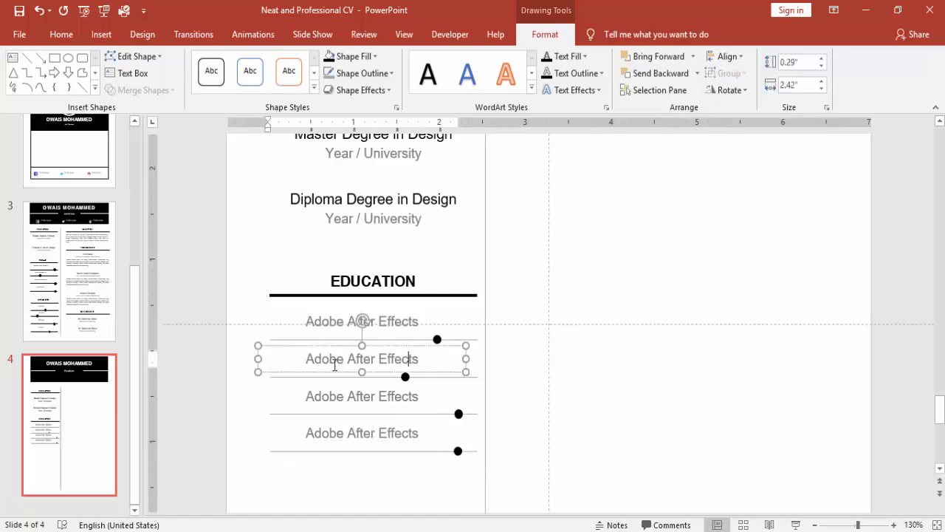
{"action": "triple_click", "coordinate": [344, 364]}
{"action": "type", "text": "Auto"}
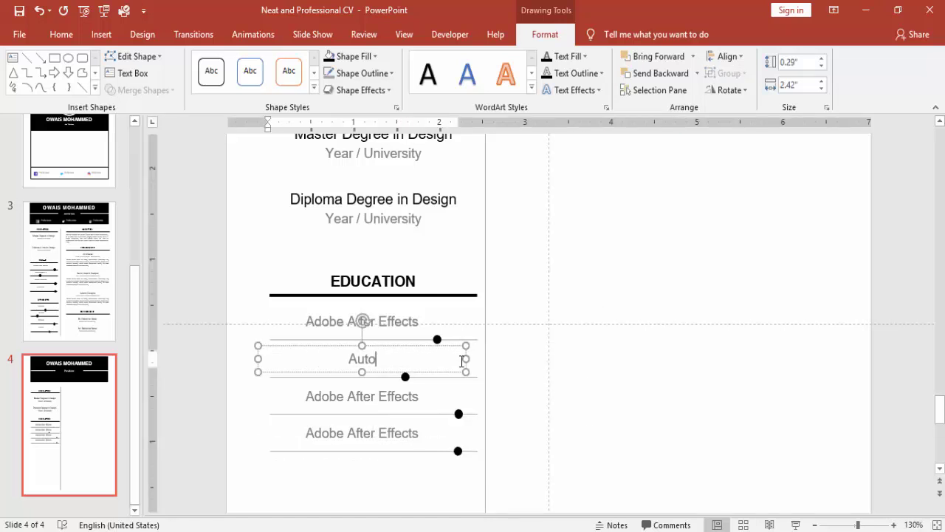
{"action": "type", "text": "desk May"}
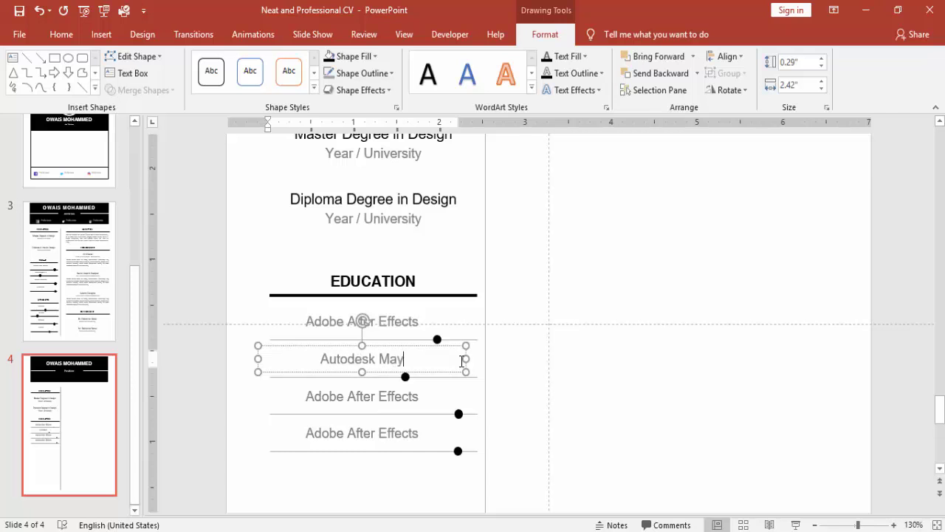
{"action": "triple_click", "coordinate": [341, 399]}
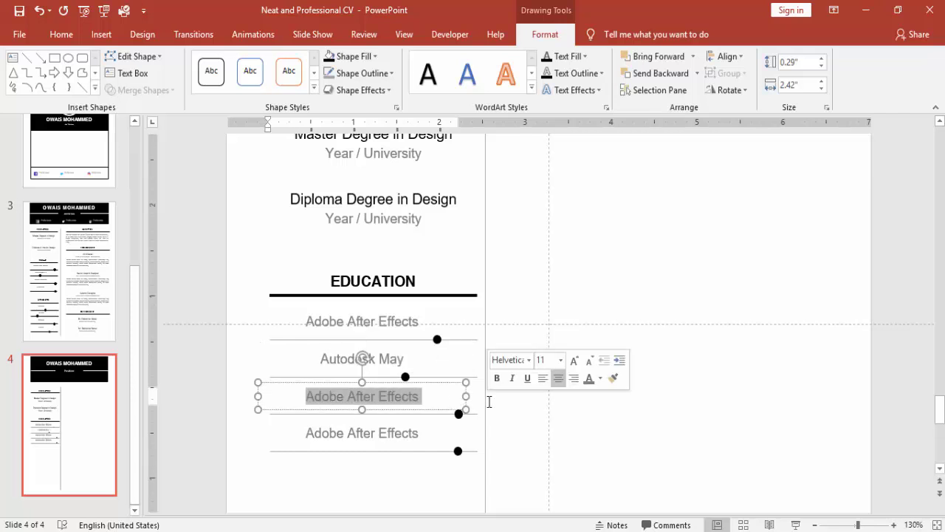
{"action": "key", "text": "Delete"}
{"action": "type", "text": "Illustrator"}
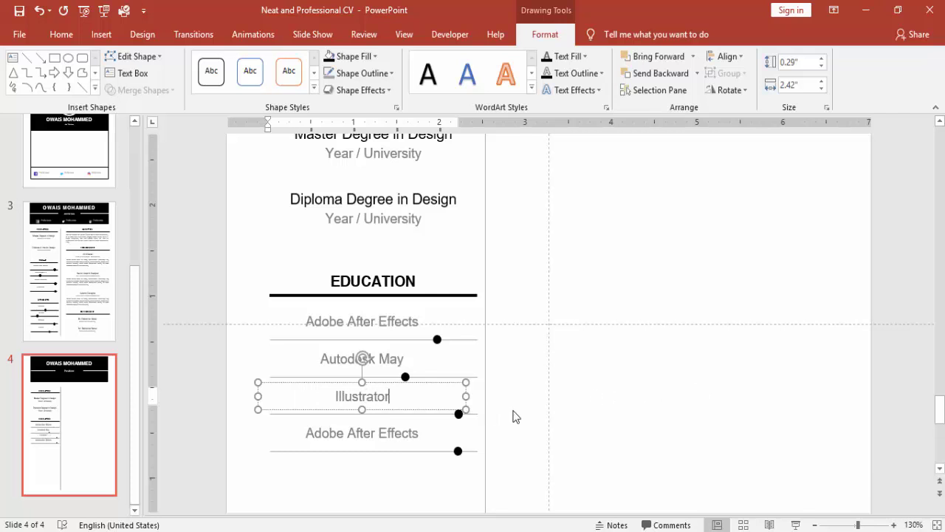
{"action": "triple_click", "coordinate": [331, 433]}
{"action": "key", "text": "Delete"}
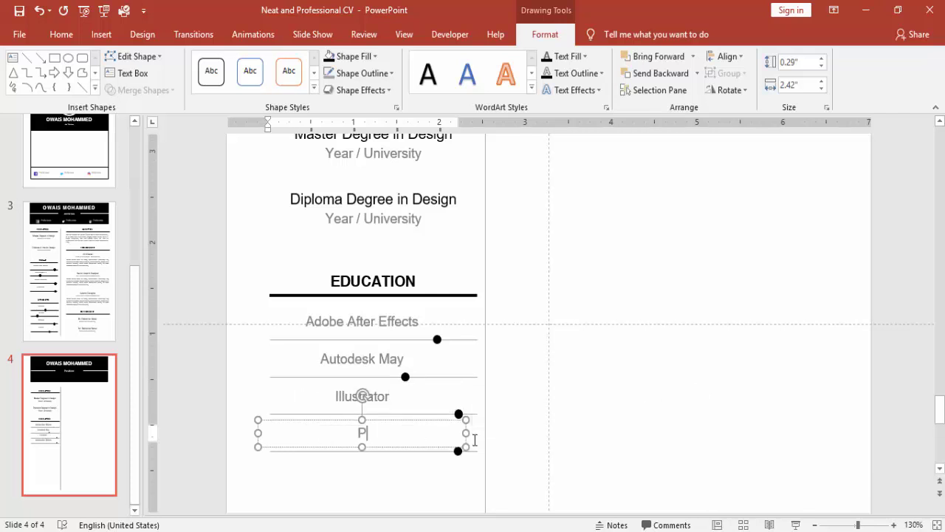
{"action": "type", "text": "Photoshop"}
- Zoom out to check the whole slide layout, then zoom back in on the skills column
{"action": "left_click", "coordinate": [628, 418]}
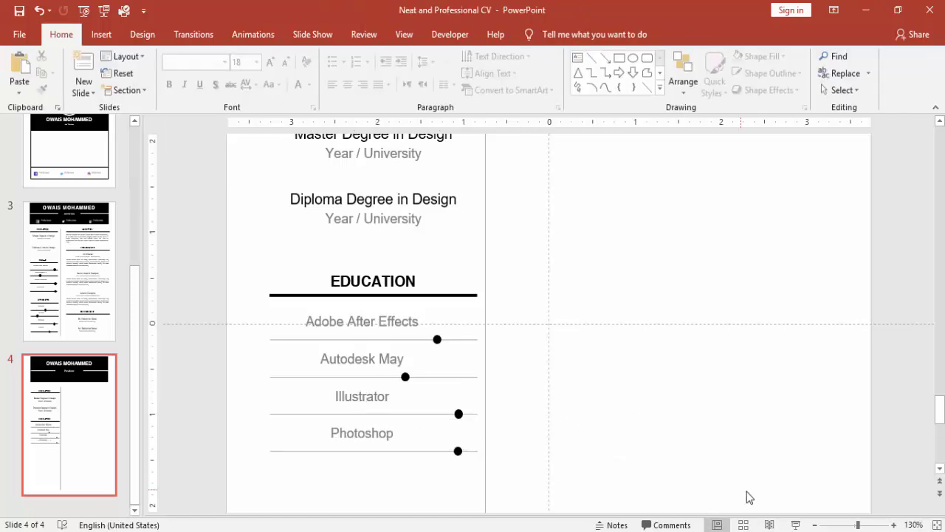
{"action": "left_click", "coordinate": [816, 525]}
{"action": "left_click", "coordinate": [815, 524]}
{"action": "left_click", "coordinate": [816, 525]}
{"action": "left_click", "coordinate": [816, 525]}
{"action": "left_click", "coordinate": [815, 525]}
{"action": "left_click", "coordinate": [816, 525]}
{"action": "left_click", "coordinate": [815, 525]}
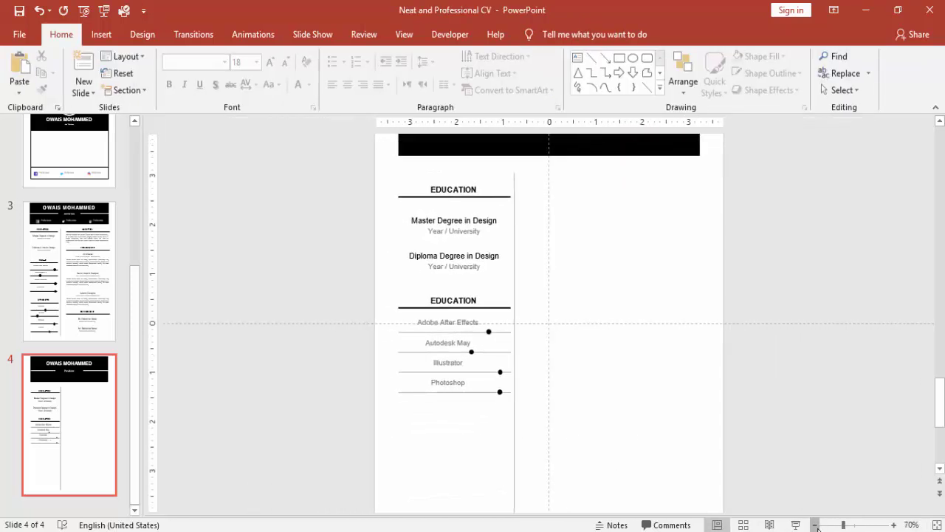
{"action": "left_click", "coordinate": [815, 525]}
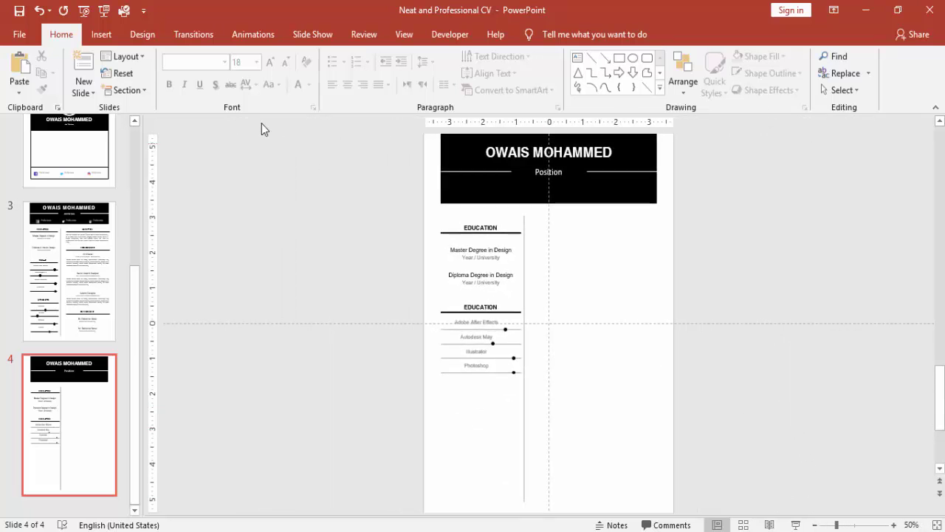
{"action": "left_click", "coordinate": [894, 525]}
{"action": "left_click", "coordinate": [894, 525]}
{"action": "left_click", "coordinate": [893, 525]}
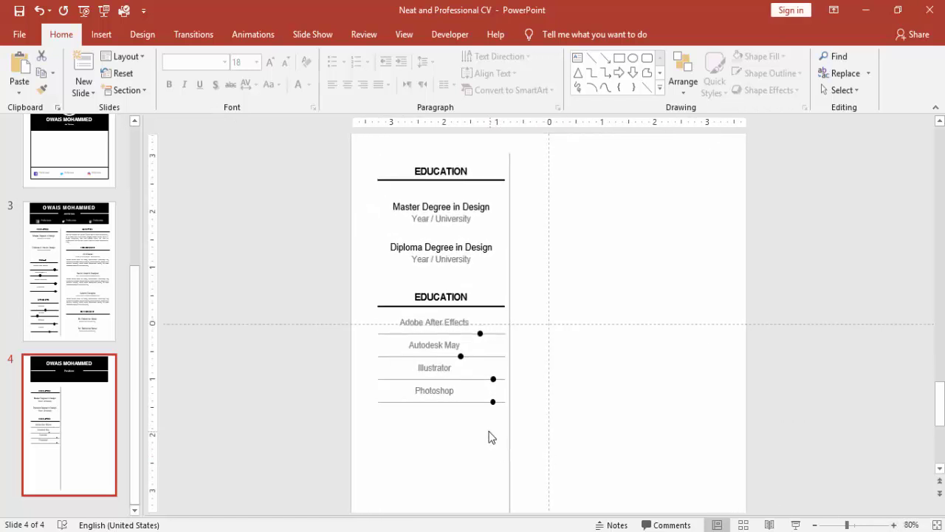
- Select the lower skill rows together and nudge them down, undoing an accidental grouping
{"action": "left_click", "coordinate": [463, 402]}
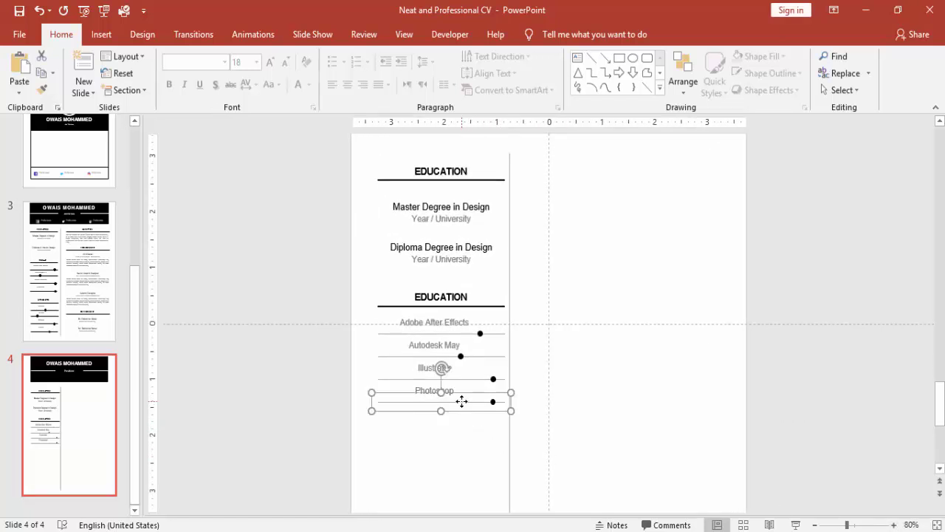
{"action": "left_click", "coordinate": [419, 391]}
{"action": "left_click_drag", "start_coordinate": [316, 373], "coordinate": [599, 446]}
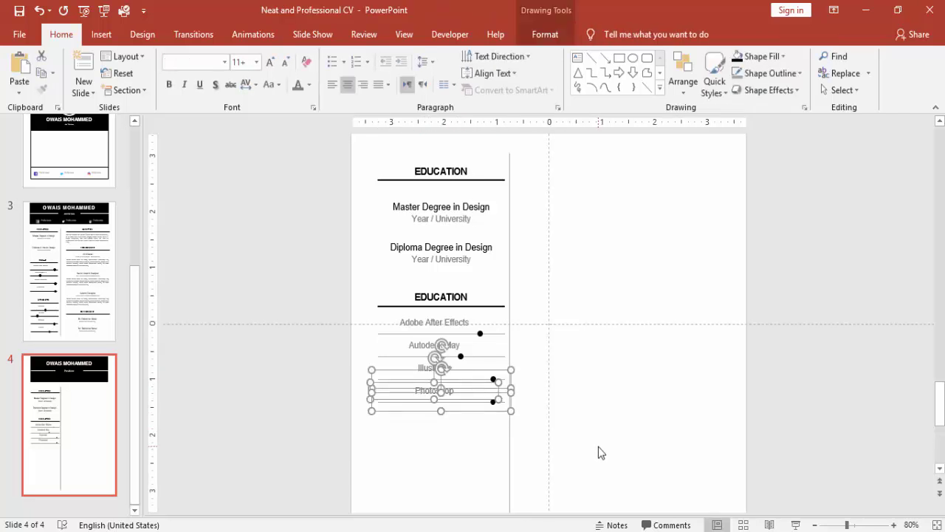
{"action": "key", "text": "Down"}
{"action": "key", "text": "Down"}
{"action": "key", "text": "Down"}
{"action": "key", "text": "Down"}
{"action": "key", "text": "Down"}
{"action": "key", "text": "Down"}
{"action": "key", "text": "Down"}
{"action": "key", "text": "Down"}
{"action": "key", "text": "Down"}
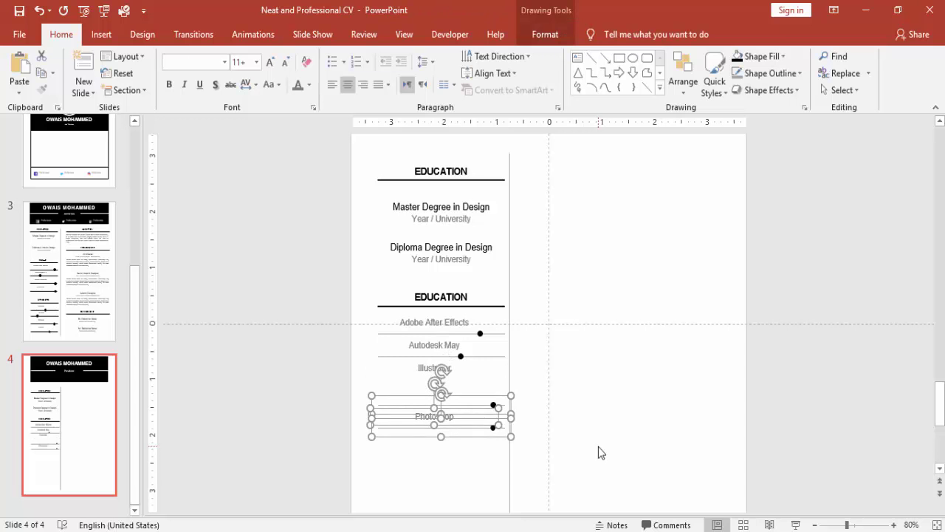
{"action": "key", "text": "ctrl+g"}
{"action": "left_click", "coordinate": [329, 395]}
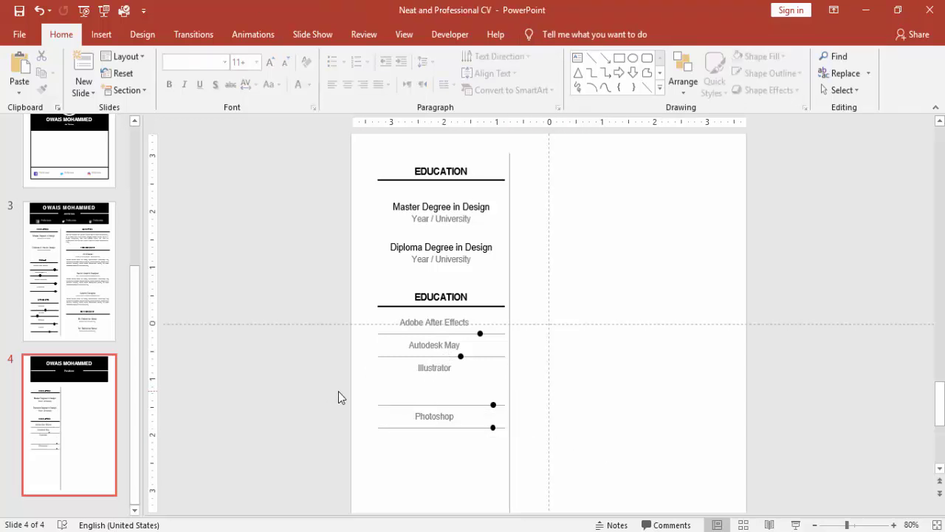
{"action": "key", "text": "ctrl+z"}
{"action": "left_click", "coordinate": [338, 397]}
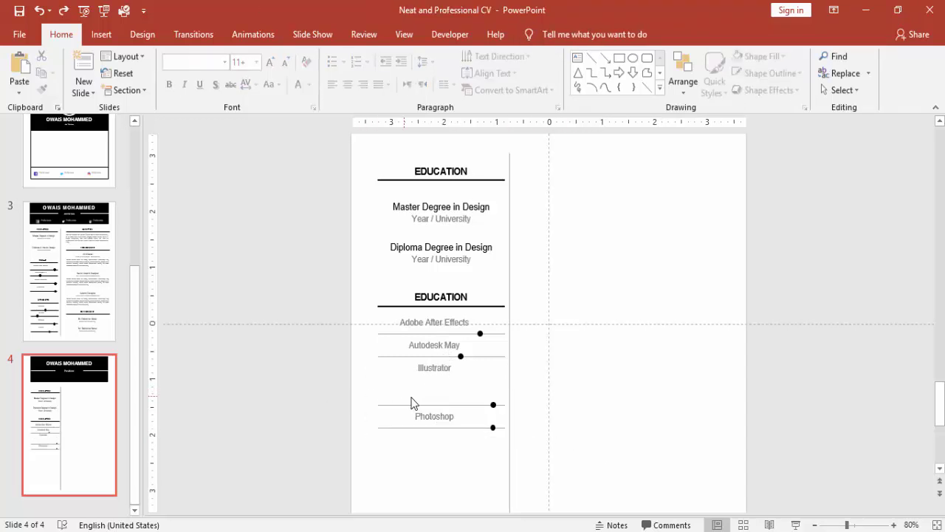
- Raise the Illustrator bar slightly and move its label down toward it
{"action": "left_click", "coordinate": [463, 407]}
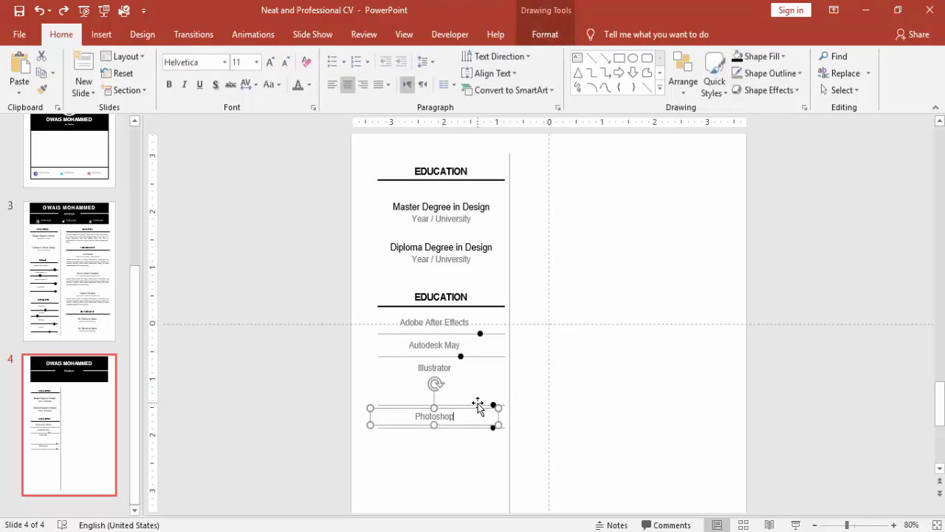
{"action": "left_click", "coordinate": [479, 399]}
{"action": "left_click_drag", "start_coordinate": [478, 399], "coordinate": [493, 391]}
{"action": "left_click", "coordinate": [461, 372]}
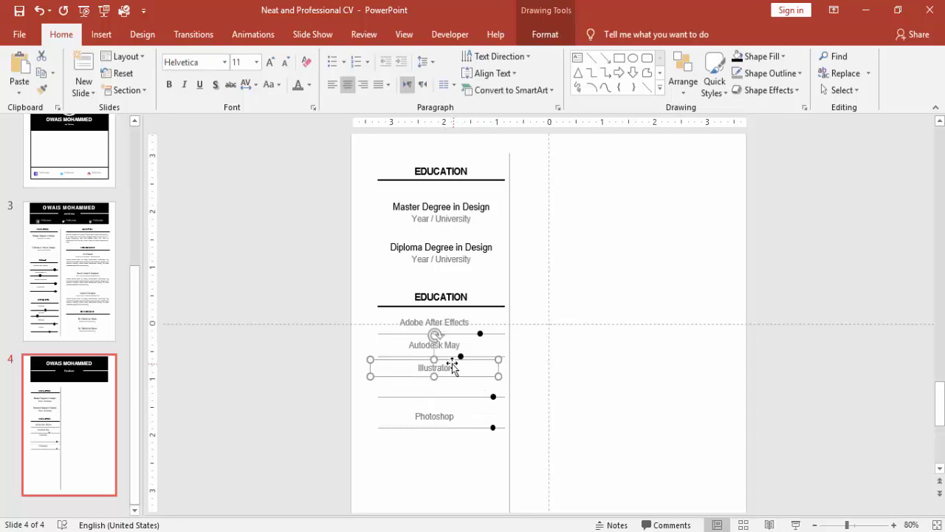
{"action": "left_click_drag", "start_coordinate": [460, 371], "coordinate": [461, 376]}
{"action": "key", "text": "Down"}
{"action": "key", "text": "Down"}
{"action": "key", "text": "Down"}
{"action": "key", "text": "Down"}
{"action": "key", "text": "Down"}
{"action": "key", "text": "Down"}
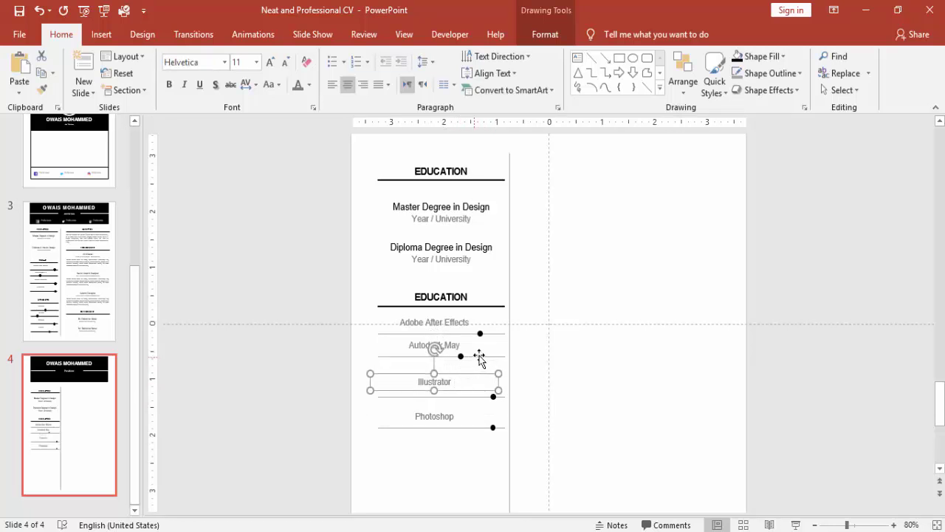
- Nudge the Autodesk May bar and label down, then check the After Effects row alignment
{"action": "left_click", "coordinate": [478, 356]}
{"action": "key", "text": "Down"}
{"action": "key", "text": "Down"}
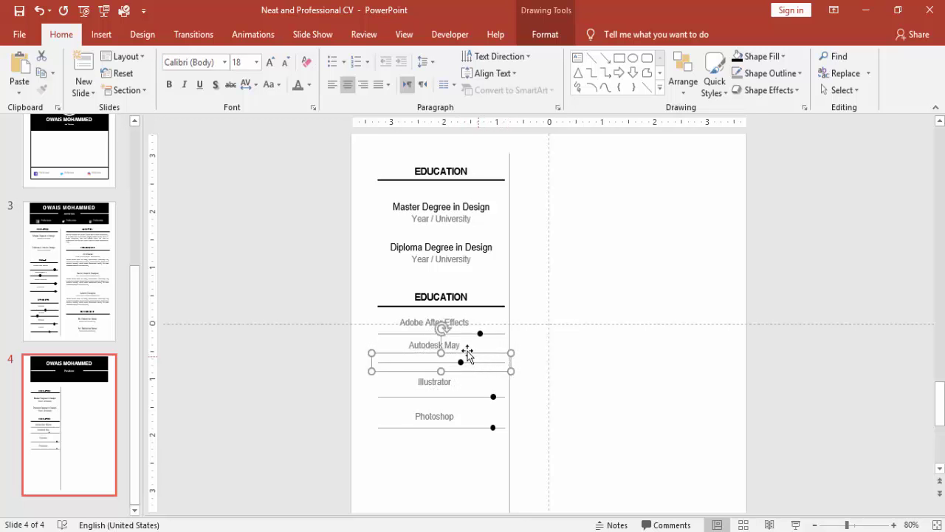
{"action": "left_click", "coordinate": [463, 347]}
{"action": "key", "text": "Down"}
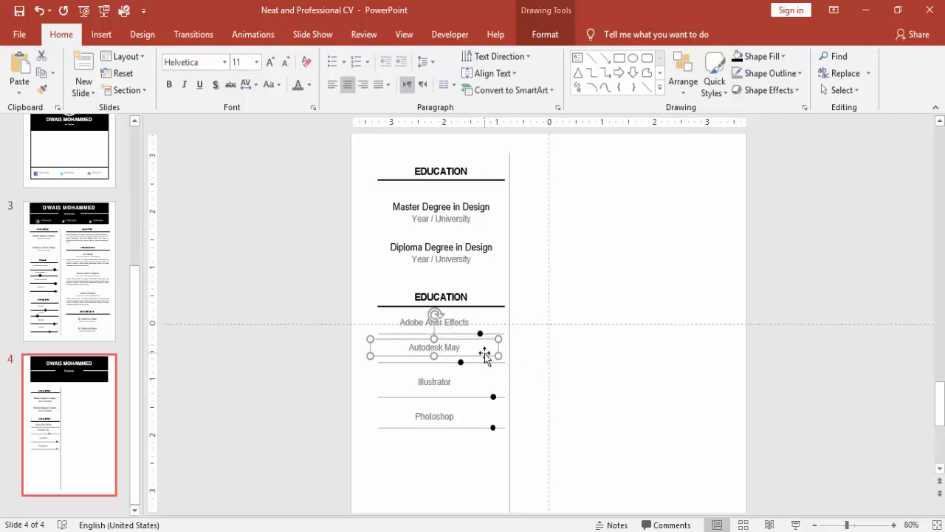
{"action": "left_click", "coordinate": [465, 325]}
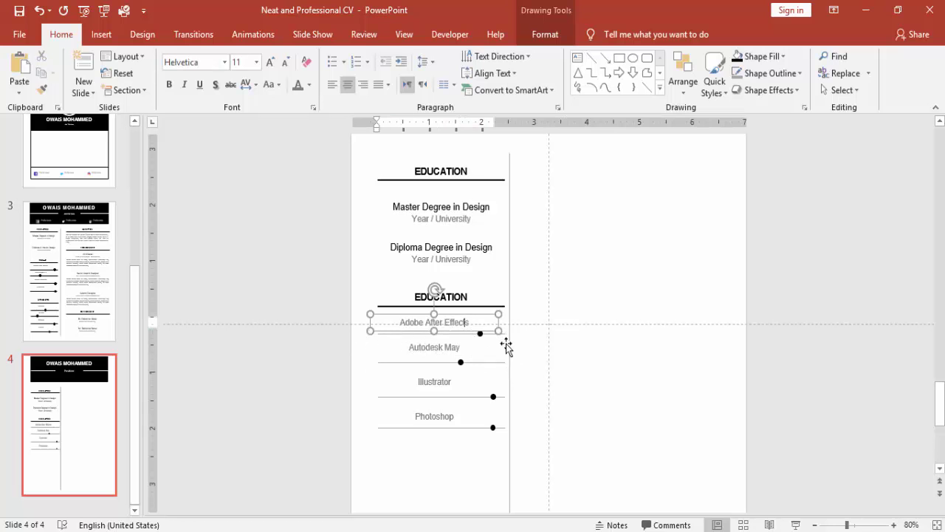
{"action": "left_click", "coordinate": [291, 336]}
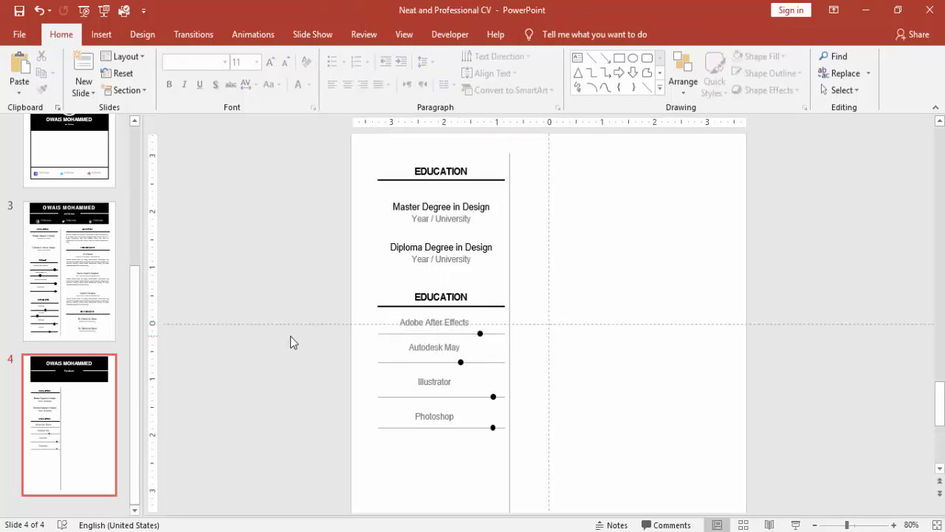
{"action": "left_click", "coordinate": [464, 362]}
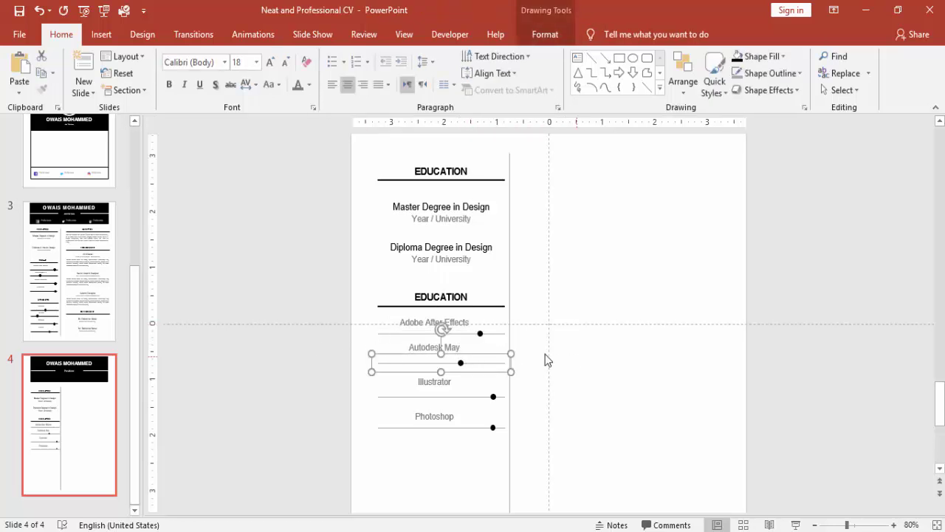
{"action": "left_click", "coordinate": [462, 347]}
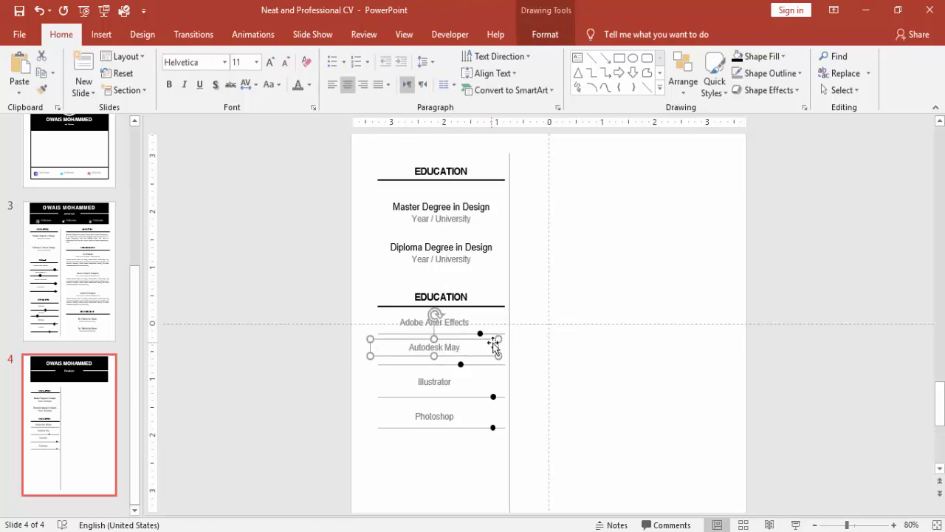
{"action": "left_click", "coordinate": [463, 334]}
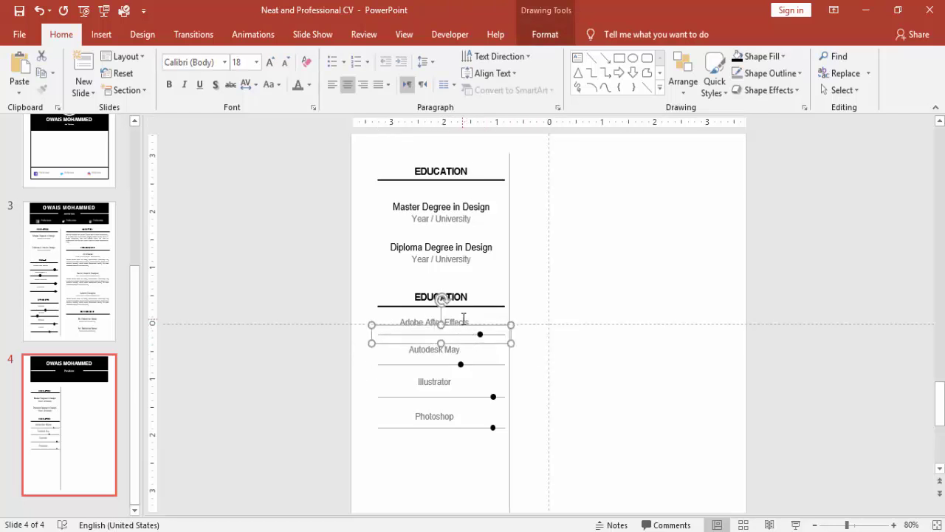
{"action": "left_click", "coordinate": [465, 325]}
{"action": "left_click", "coordinate": [285, 317]}
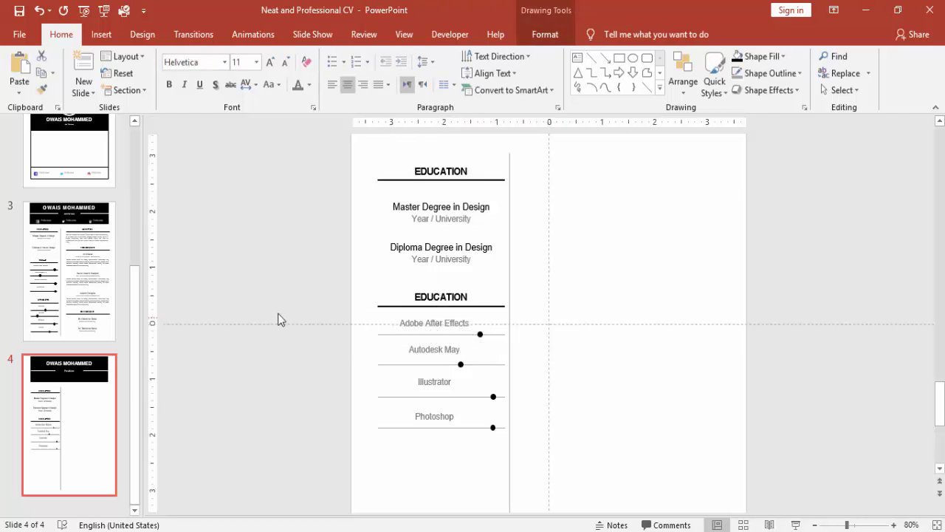
- Duplicate the EDUCATION heading with its four skill rows below, aligned, and retitle the copy INTEREST
{"action": "left_click_drag", "start_coordinate": [296, 285], "coordinate": [567, 489]}
{"action": "key", "text": "ctrl+d"}
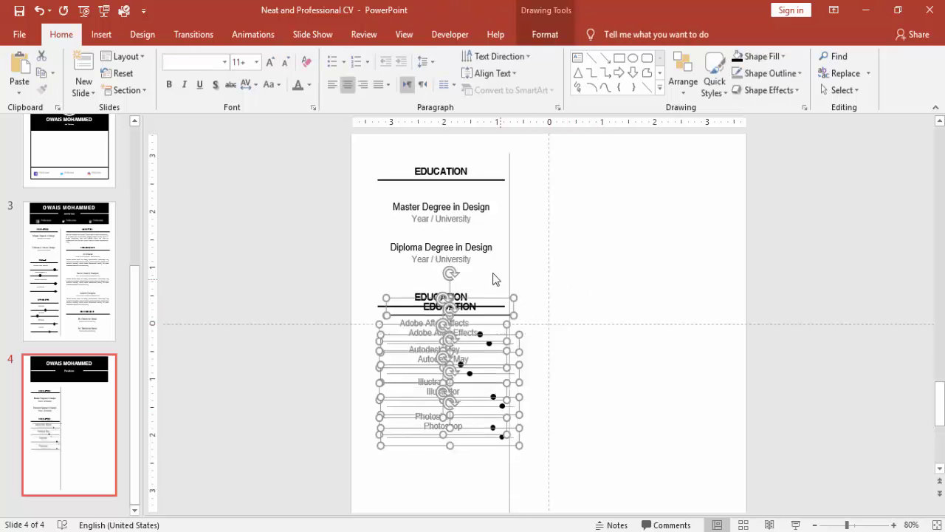
{"action": "left_click_drag", "start_coordinate": [496, 300], "coordinate": [482, 447]}
{"action": "scroll", "coordinate": [590, 428], "scroll_direction": "down", "scroll_amount": 5}
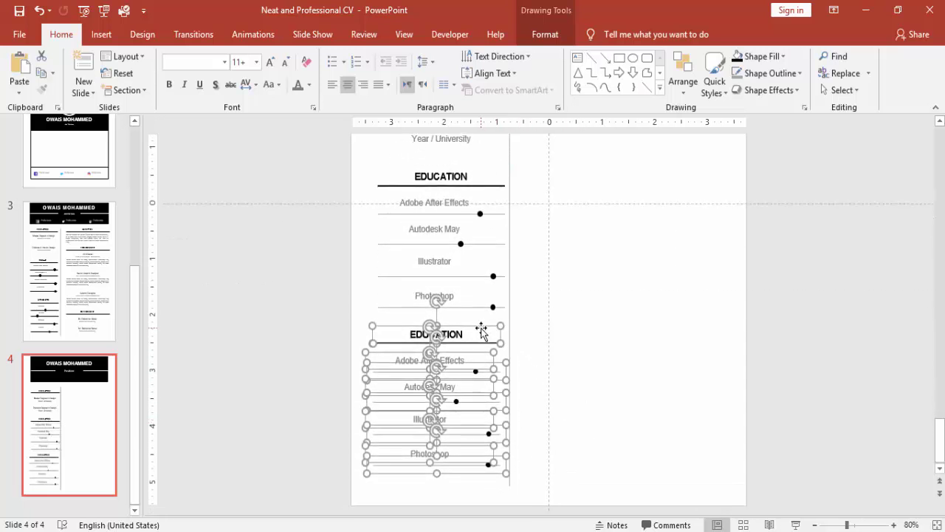
{"action": "left_click_drag", "start_coordinate": [481, 331], "coordinate": [488, 330]}
{"action": "left_click", "coordinate": [600, 335]}
{"action": "double_click", "coordinate": [445, 332]}
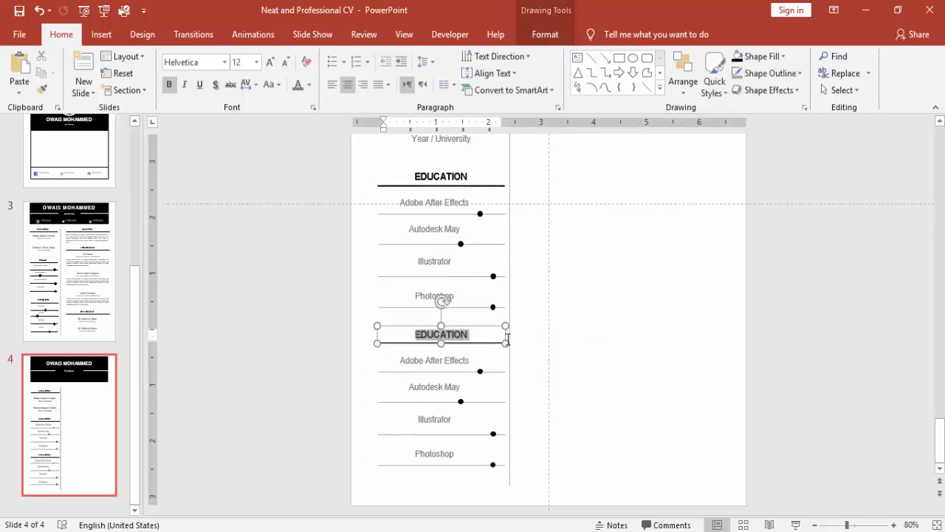
{"action": "type", "text": "INTEREST"}
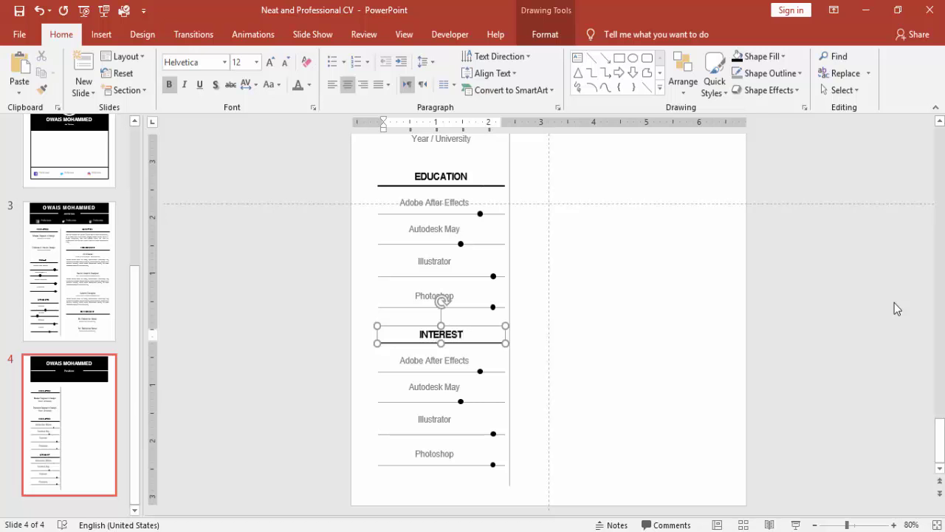
- Replace the four interest labels with Reading, Surfing, Gaming and Others
{"action": "left_click", "coordinate": [769, 315]}
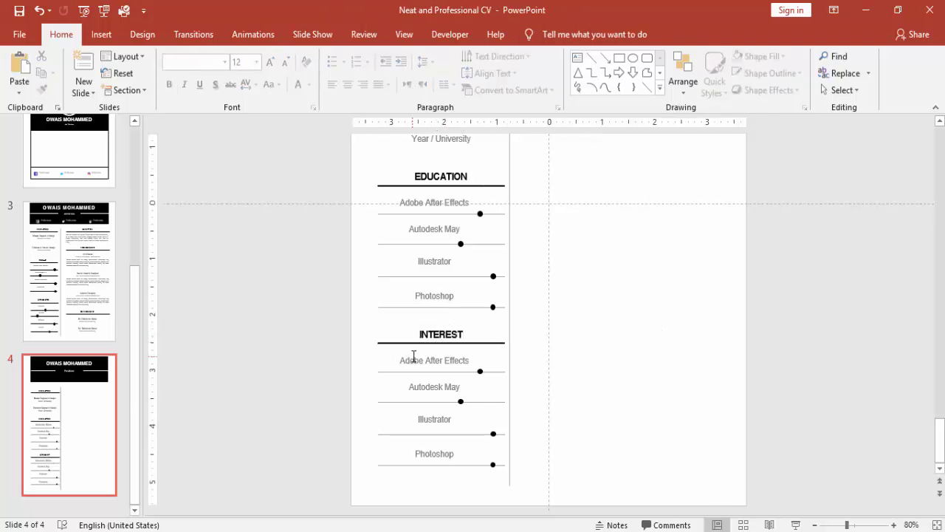
{"action": "left_click_drag", "start_coordinate": [407, 360], "coordinate": [527, 364]}
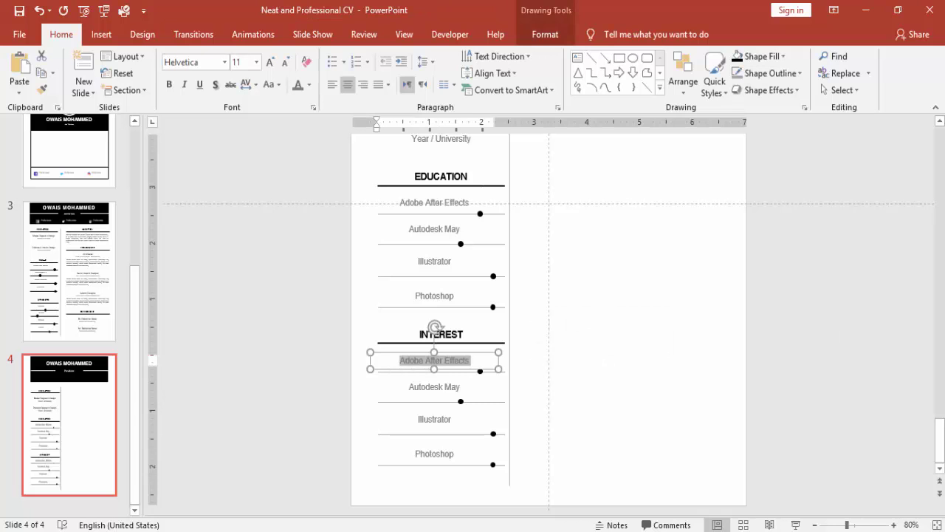
{"action": "type", "text": "Reading"}
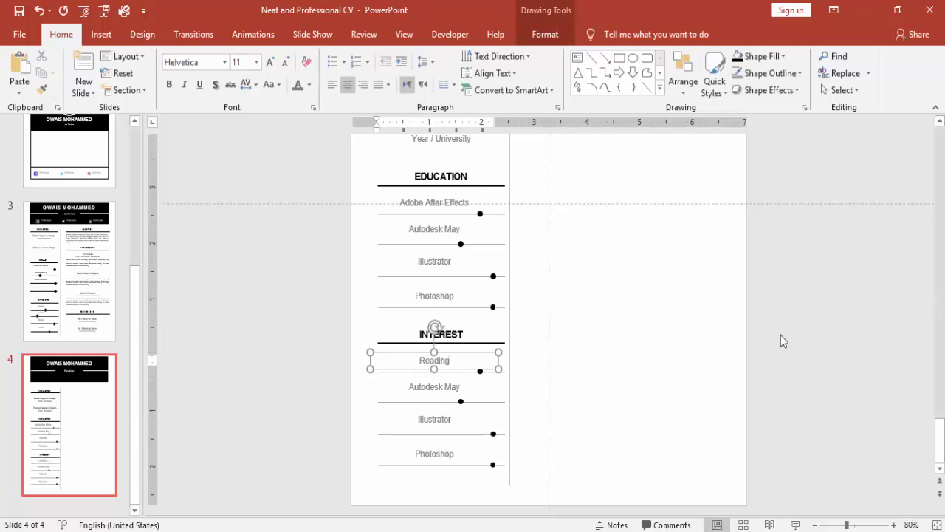
{"action": "left_click_drag", "start_coordinate": [408, 387], "coordinate": [527, 389]}
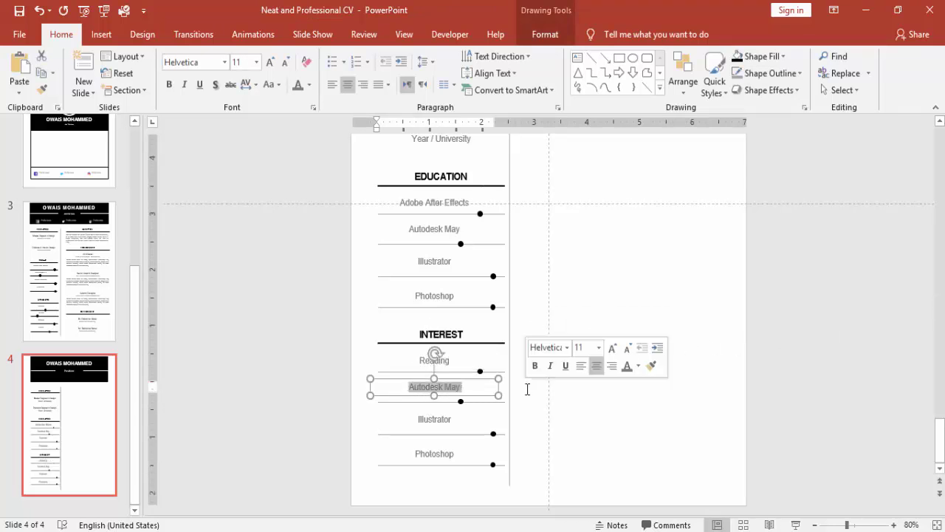
{"action": "type", "text": "Surf"}
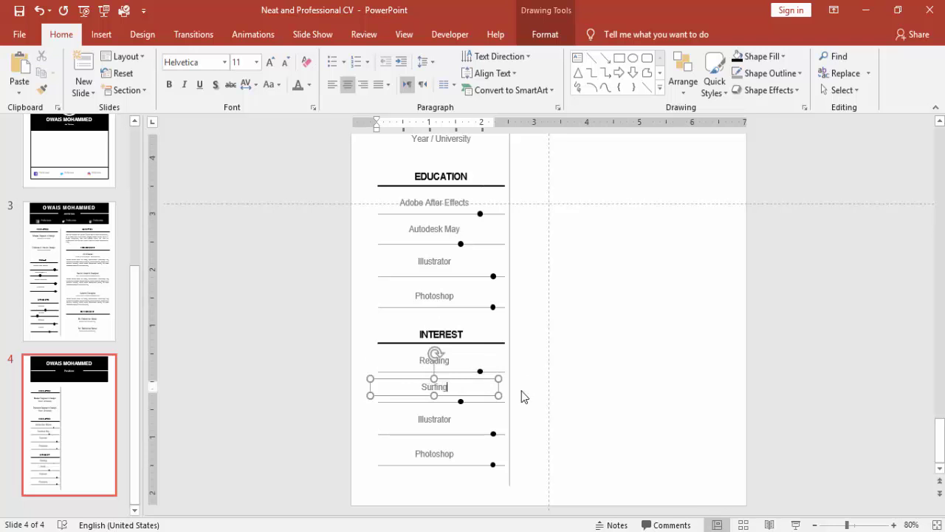
{"action": "type", "text": "ing"}
{"action": "left_click_drag", "start_coordinate": [411, 419], "coordinate": [547, 420]}
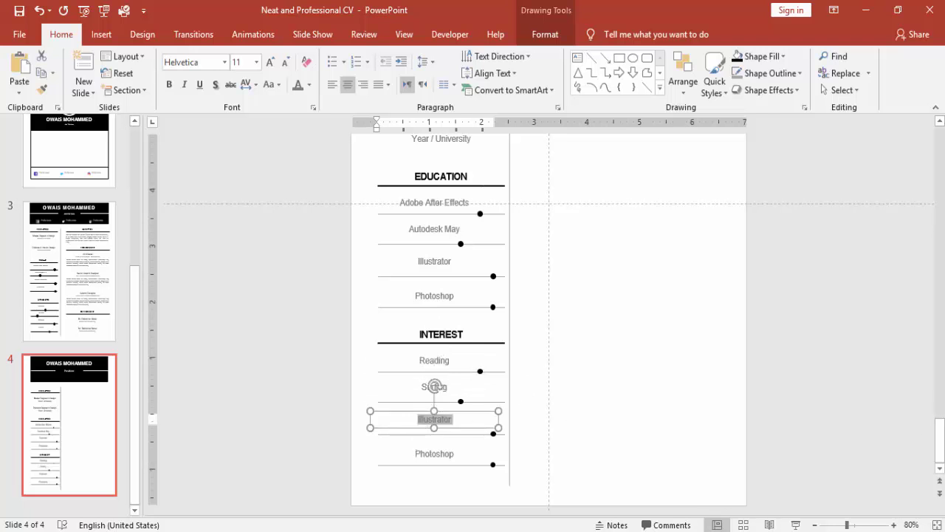
{"action": "type", "text": "Gaming"}
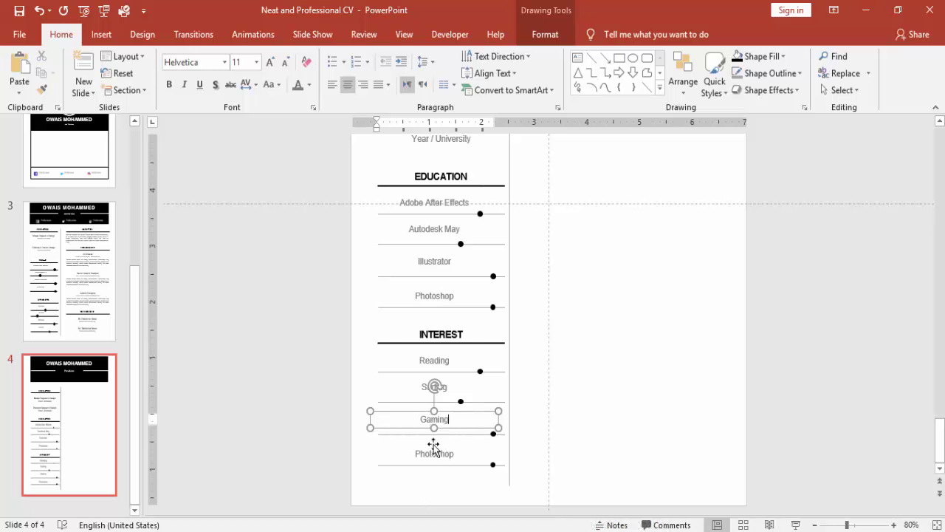
{"action": "left_click_drag", "start_coordinate": [437, 452], "coordinate": [532, 453]}
{"action": "type", "text": "Others"}
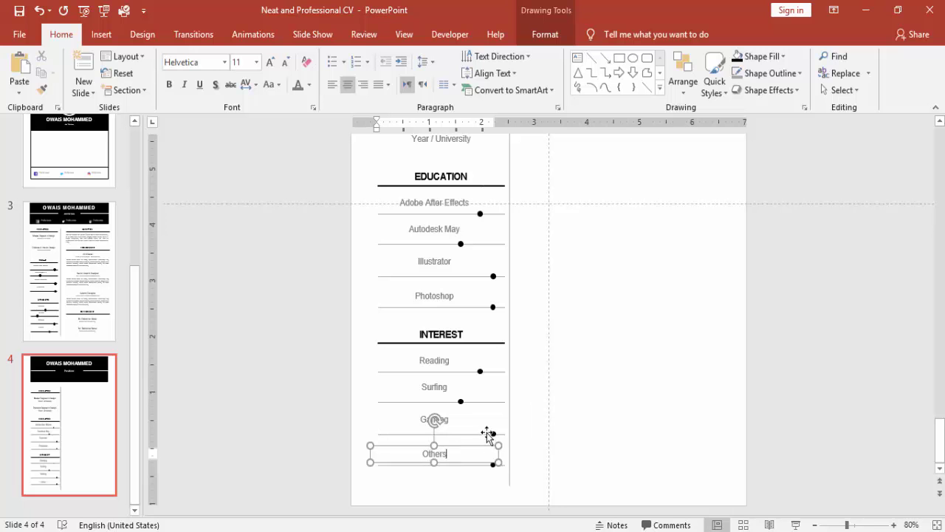
- Shift the Surfing level marker left, then copy the EDUCATION heading toward the right column
{"action": "left_click", "coordinate": [461, 401]}
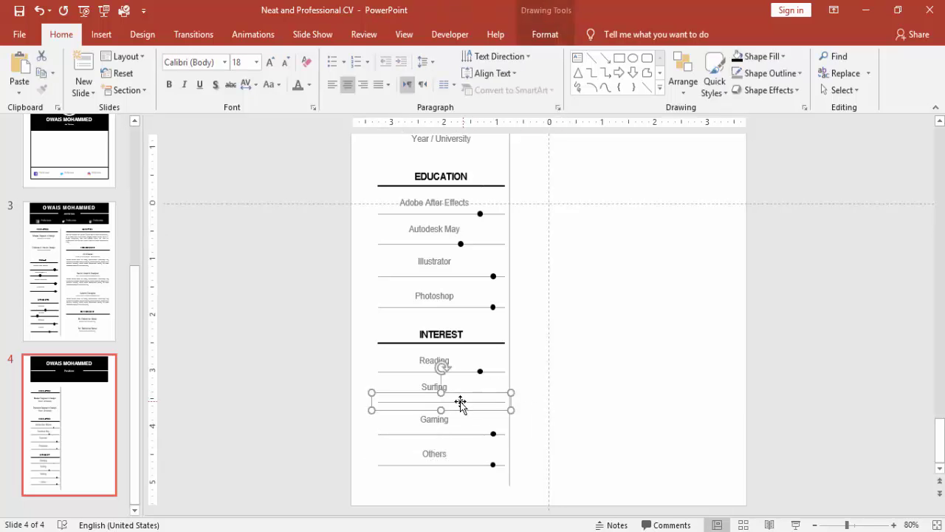
{"action": "key", "text": "Left"}
{"action": "key", "text": "Left"}
{"action": "key", "text": "Left"}
{"action": "key", "text": "Left"}
{"action": "key", "text": "Left"}
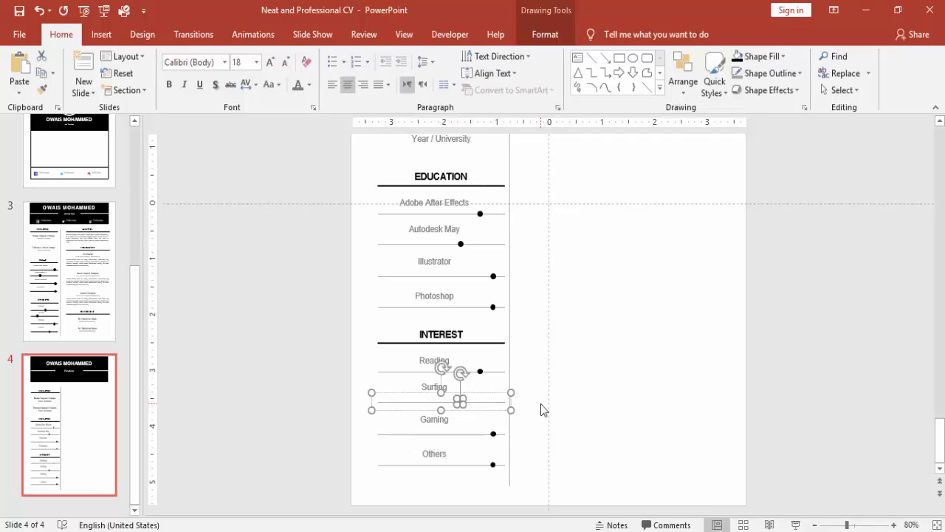
{"action": "left_click", "coordinate": [559, 405]}
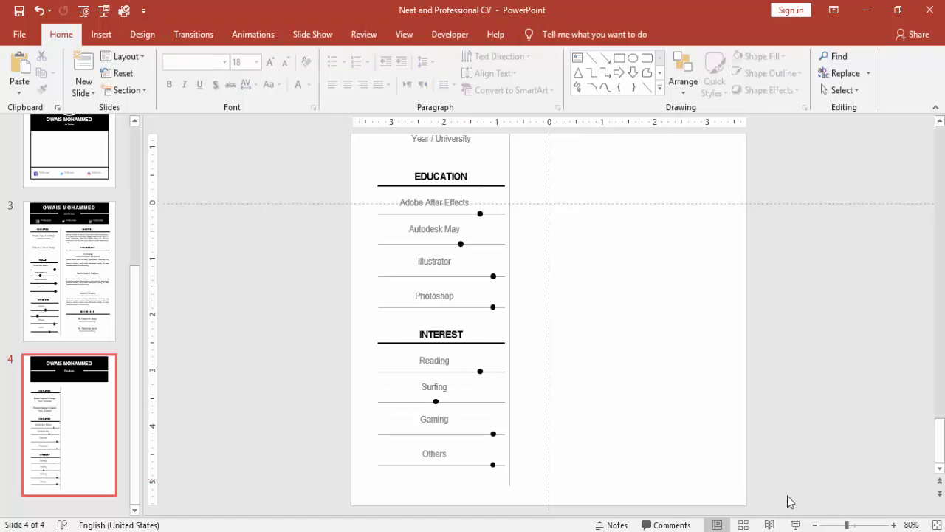
{"action": "left_click", "coordinate": [815, 525]}
{"action": "left_click", "coordinate": [815, 524]}
{"action": "left_click", "coordinate": [815, 524]}
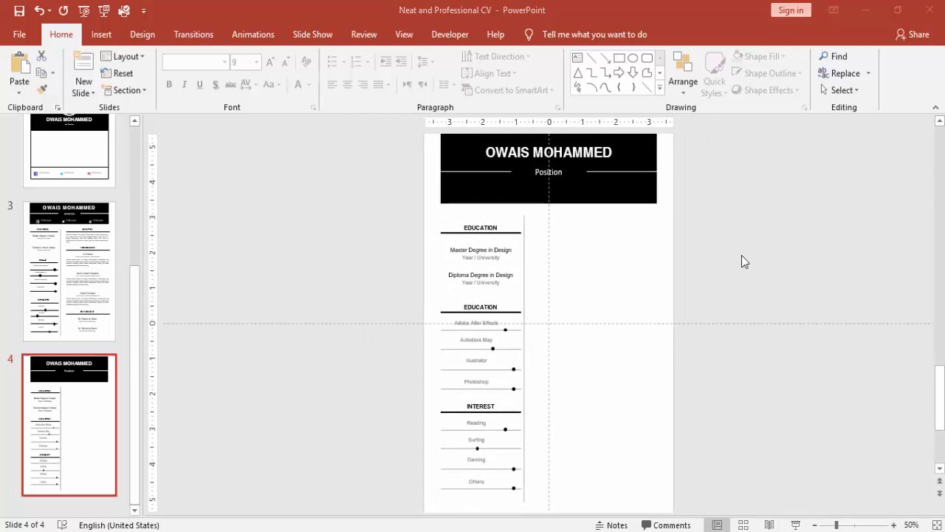
{"action": "double_click", "coordinate": [484, 228]}
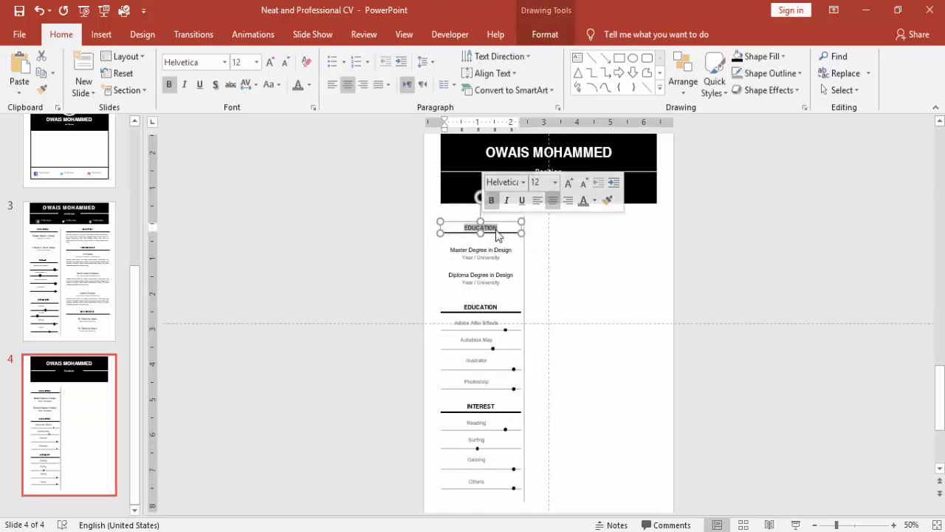
{"action": "left_click_drag", "start_coordinate": [402, 226], "coordinate": [604, 223]}
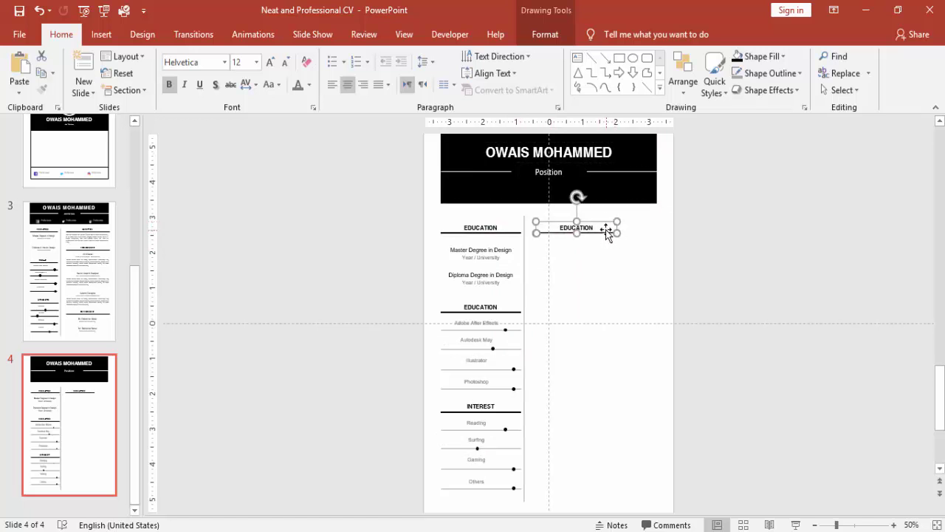
- Ungroup the copied heading, extend its underline across the right column, and widen its text box
{"action": "right_click", "coordinate": [609, 231]}
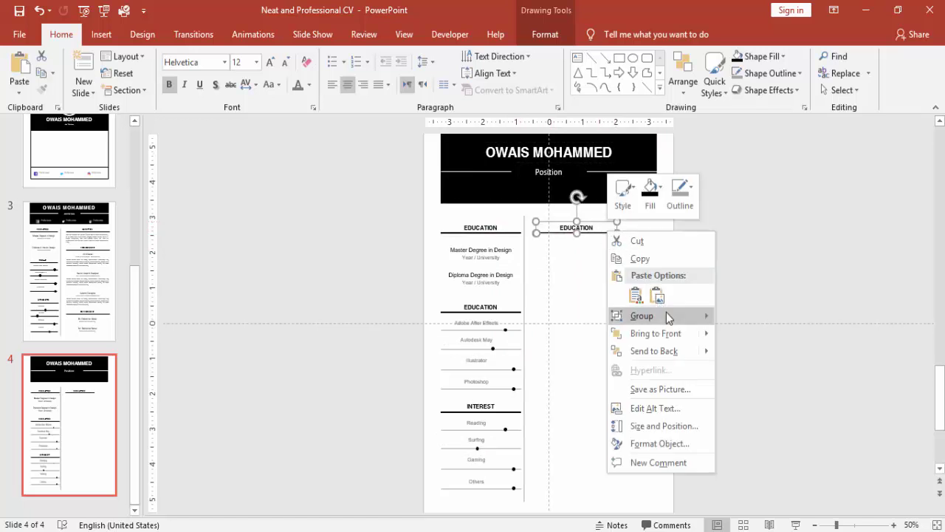
{"action": "mouse_move", "coordinate": [666, 315]}
{"action": "left_click", "coordinate": [754, 318]}
{"action": "left_click", "coordinate": [655, 235]}
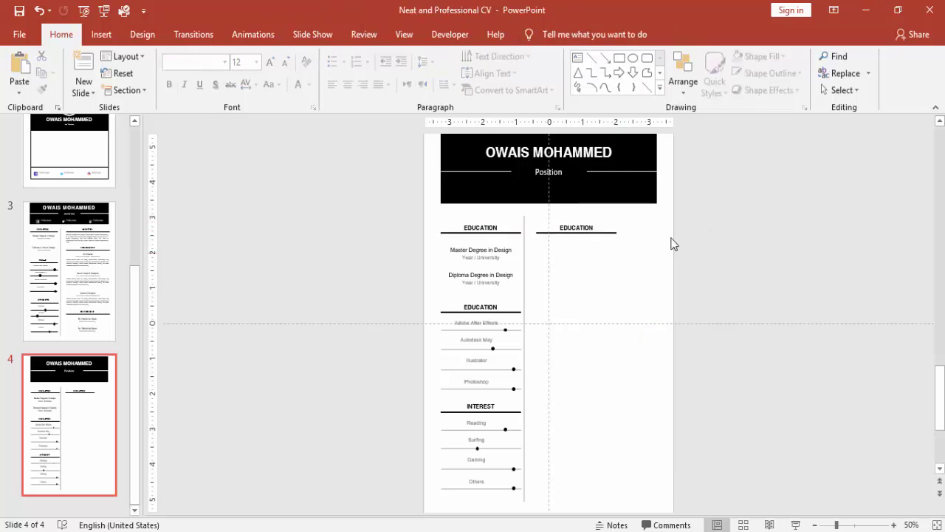
{"action": "left_click", "coordinate": [613, 233]}
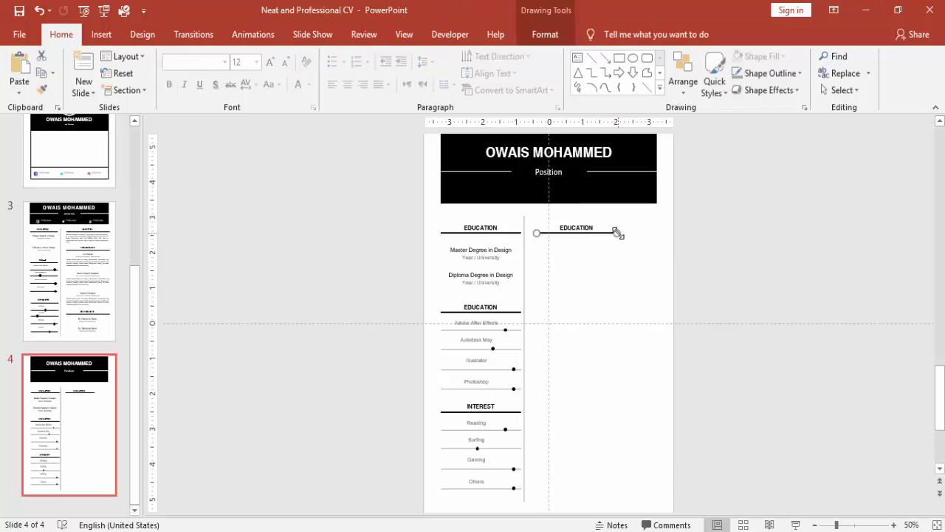
{"action": "left_click_drag", "start_coordinate": [617, 233], "coordinate": [657, 233]}
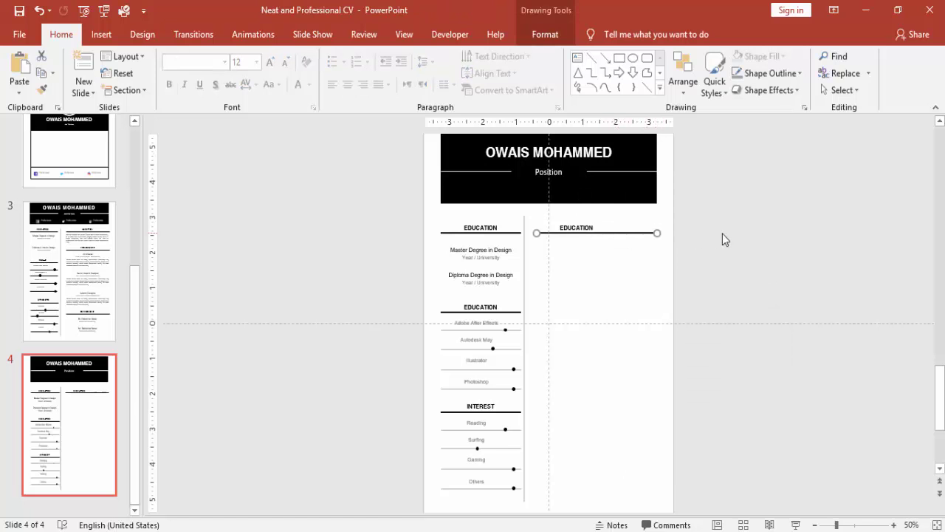
{"action": "left_click", "coordinate": [722, 233]}
{"action": "left_click", "coordinate": [589, 227]}
{"action": "left_click", "coordinate": [585, 226]}
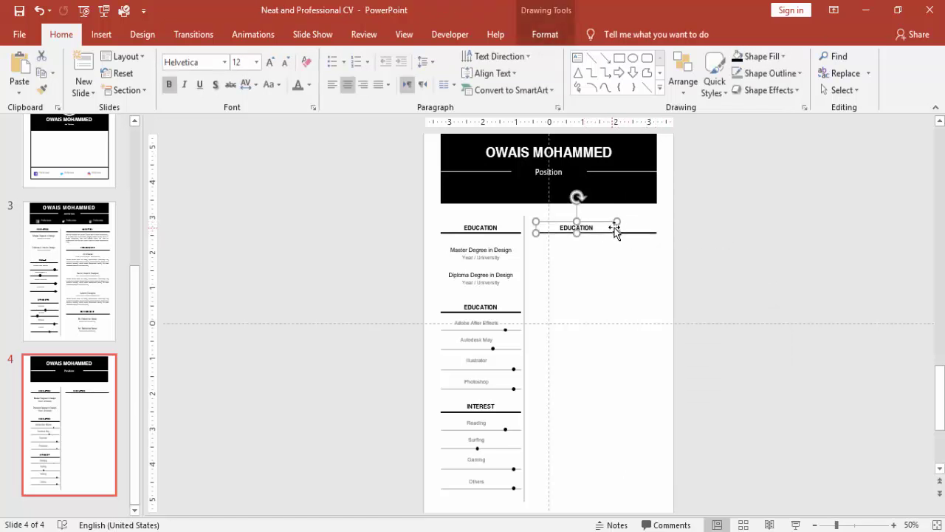
{"action": "mouse_move", "coordinate": [615, 228]}
{"action": "left_mouse_down"}
{"action": "mouse_move", "coordinate": [618, 219]}
{"action": "mouse_move", "coordinate": [656, 220]}
{"action": "left_mouse_up"}
{"action": "left_click", "coordinate": [706, 238]}
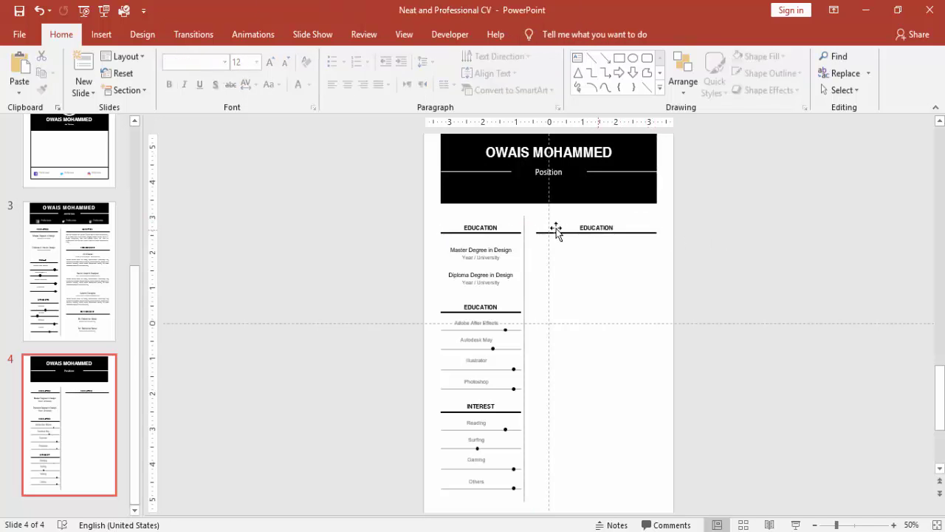
- Retitle the heading ABOUT ME and paste the about-me paragraph beneath it
{"action": "left_click", "coordinate": [585, 227]}
{"action": "double_click", "coordinate": [616, 226]}
{"action": "type", "text": "ABOUT ME"}
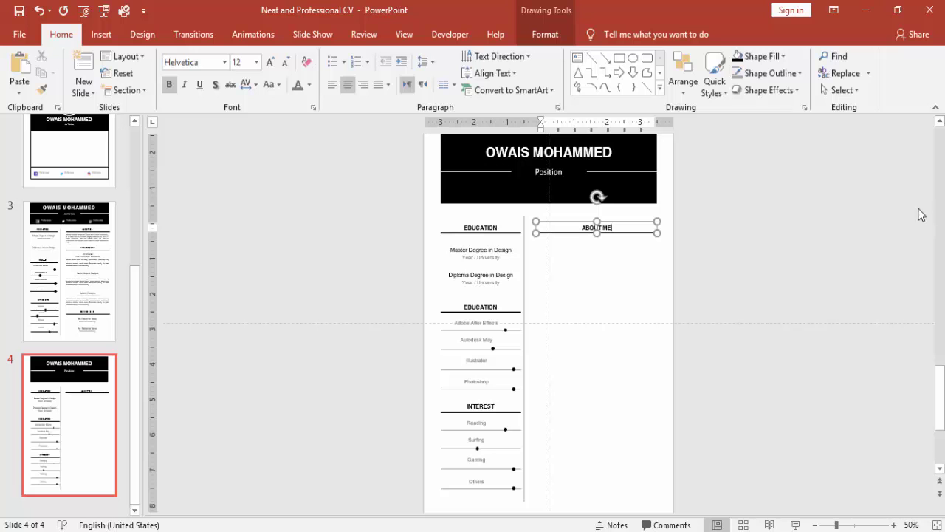
{"action": "left_click", "coordinate": [747, 244]}
{"action": "key", "text": "ctrl+v"}
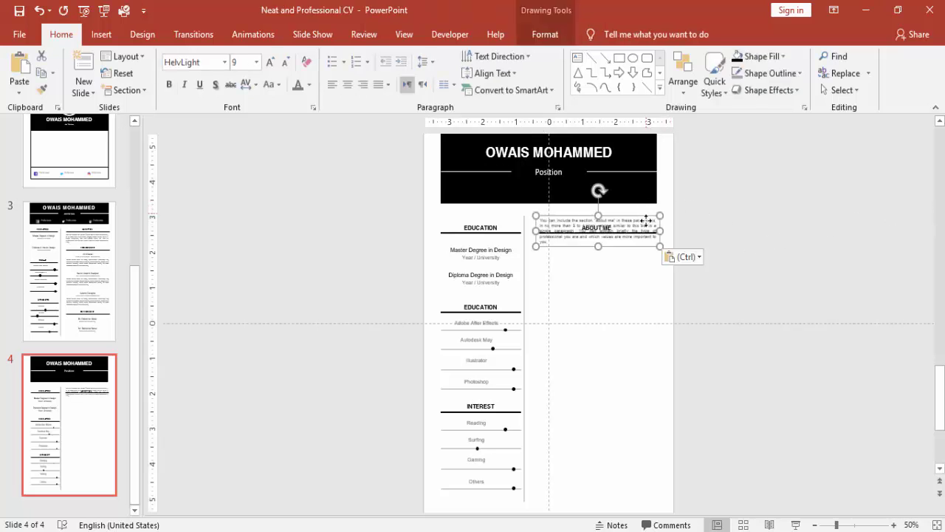
{"action": "left_click_drag", "start_coordinate": [644, 220], "coordinate": [657, 251]}
{"action": "left_click", "coordinate": [764, 244]}
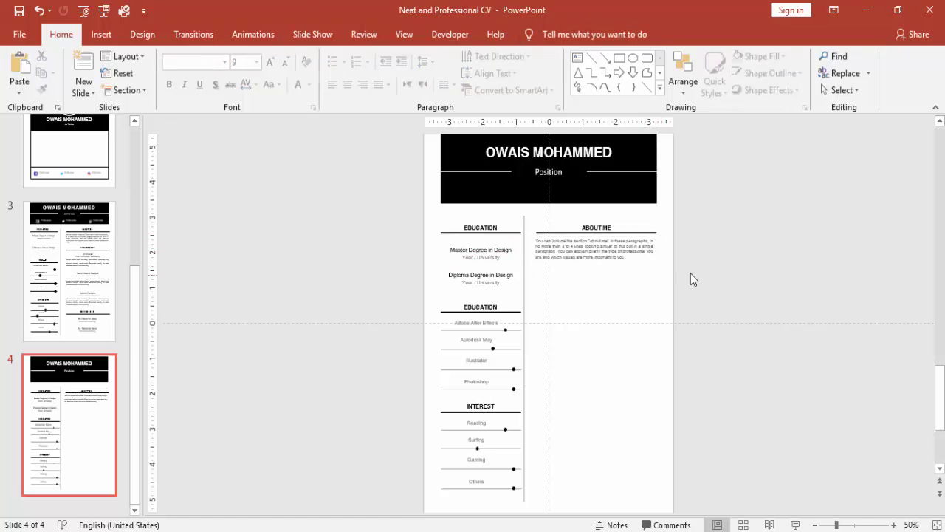
- Copy the ABOUT ME heading below the paragraph and retitle it EXPERIENCE
{"action": "left_click", "coordinate": [598, 223]}
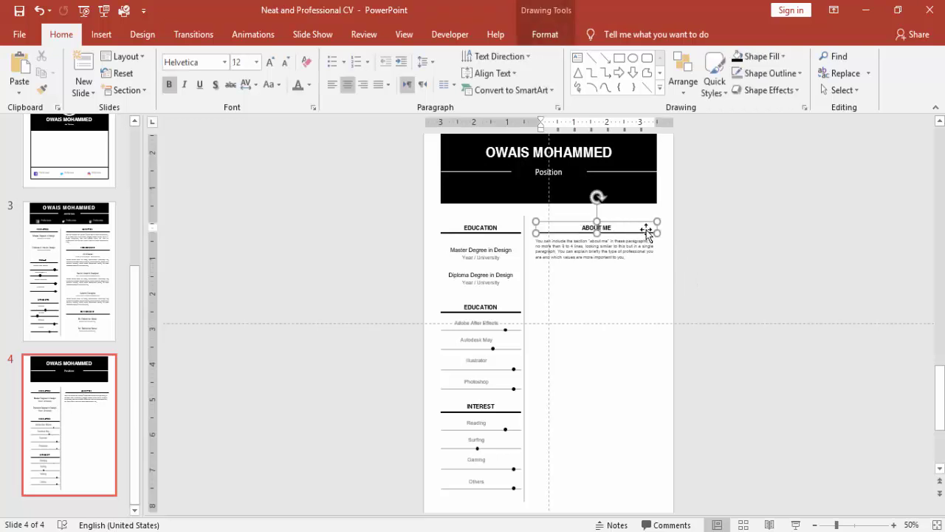
{"action": "left_click_drag", "start_coordinate": [706, 205], "coordinate": [529, 252]}
{"action": "key", "text": "ctrl+z"}
{"action": "left_click_drag", "start_coordinate": [652, 233], "coordinate": [640, 279]}
{"action": "left_click", "coordinate": [702, 275]}
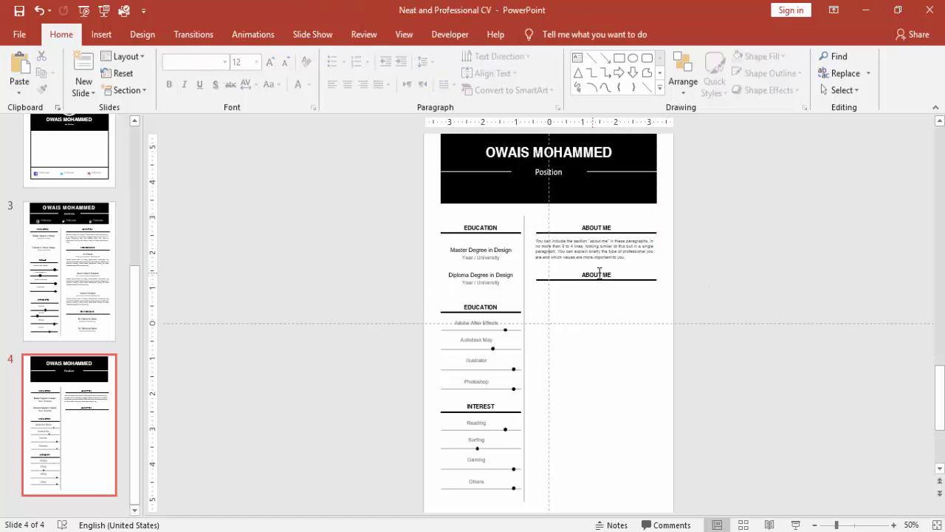
{"action": "triple_click", "coordinate": [597, 275]}
{"action": "type", "text": "HXP"}
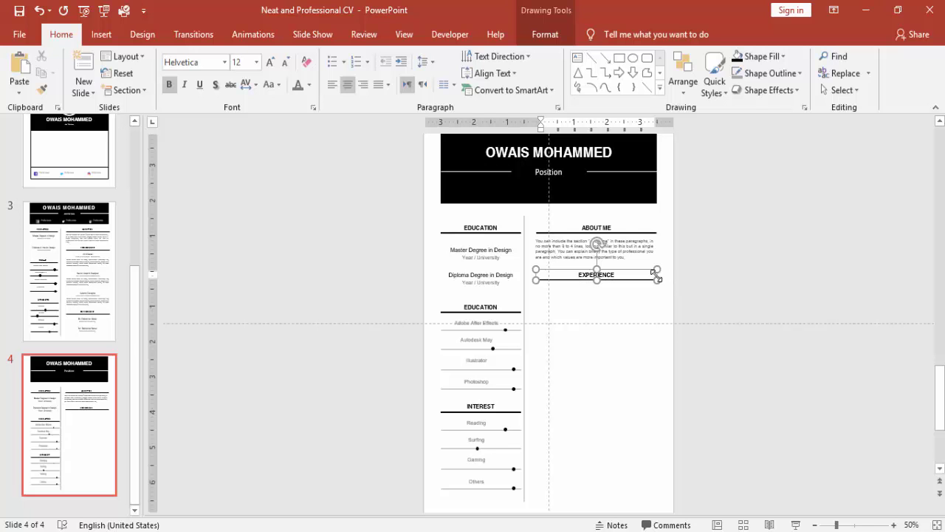
{"action": "left_click", "coordinate": [728, 244]}
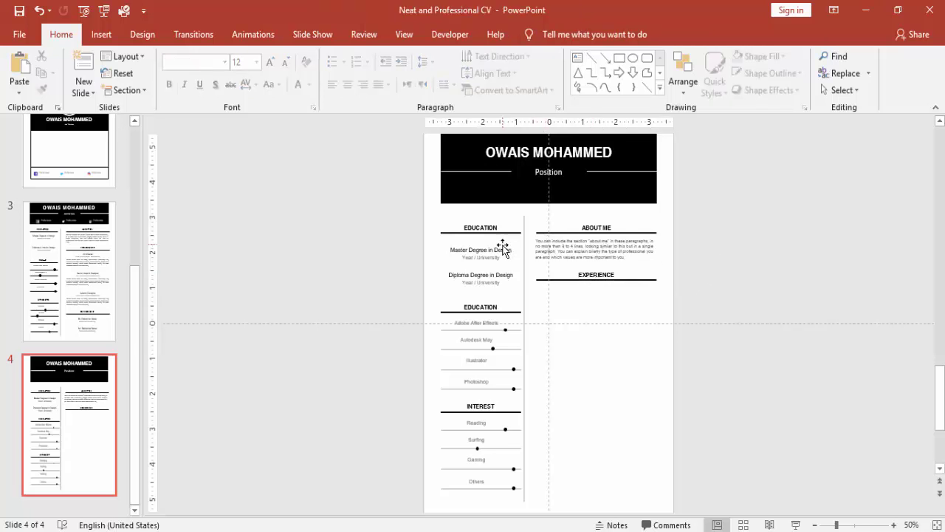
- Copy the Master Degree entry under EXPERIENCE and change its text to Art Director
{"action": "left_click", "coordinate": [515, 248]}
{"action": "left_click", "coordinate": [503, 243]}
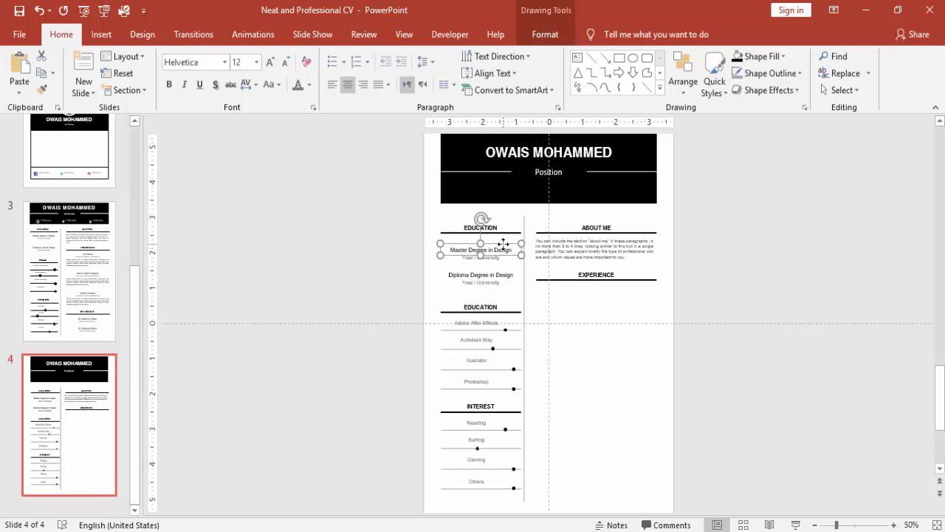
{"action": "left_click_drag", "start_coordinate": [503, 243], "coordinate": [587, 280]}
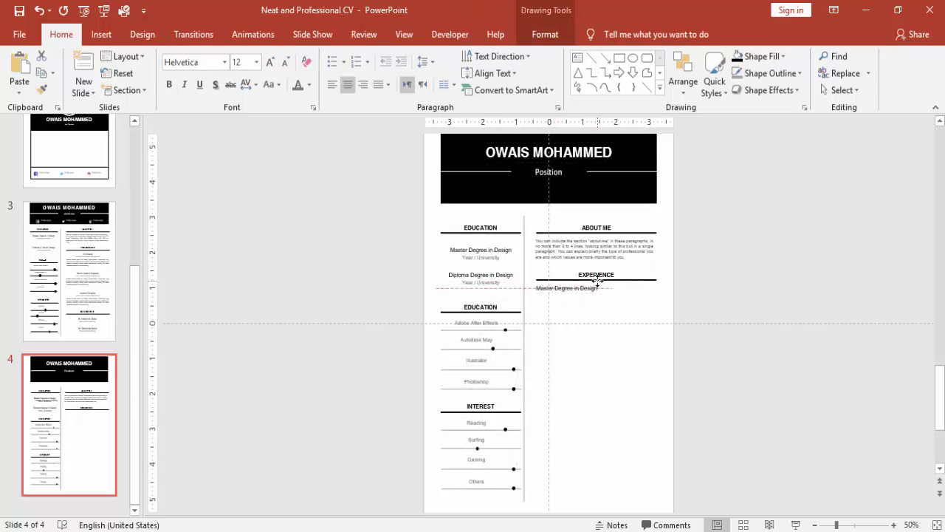
{"action": "left_click_drag", "start_coordinate": [597, 279], "coordinate": [660, 297]}
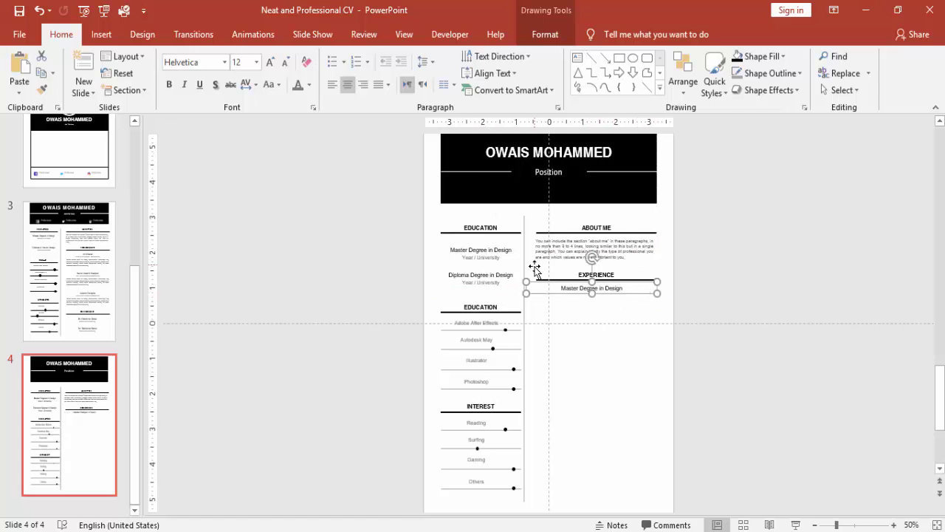
{"action": "left_click_drag", "start_coordinate": [526, 293], "coordinate": [688, 285]}
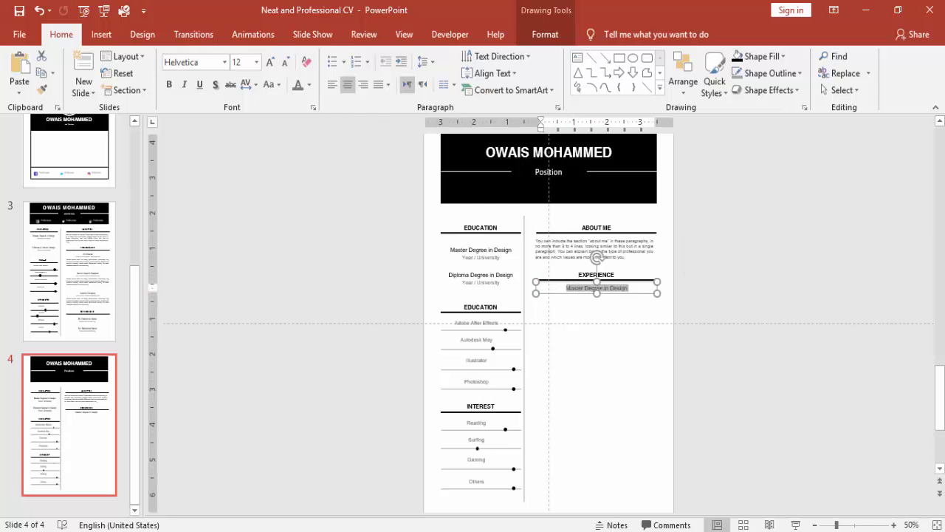
{"action": "key", "text": "Delete"}
{"action": "type", "text": "Art Director"}
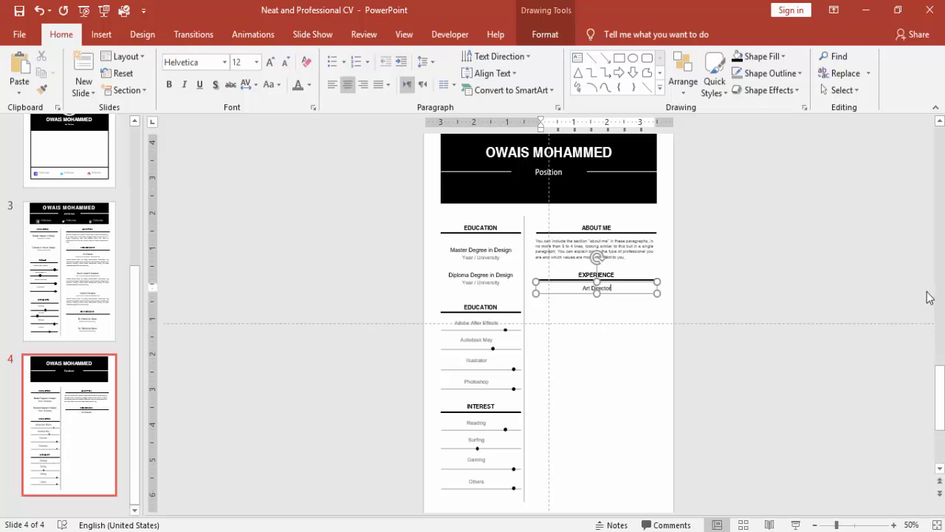
{"action": "left_click", "coordinate": [734, 292]}
{"action": "left_click", "coordinate": [615, 290]}
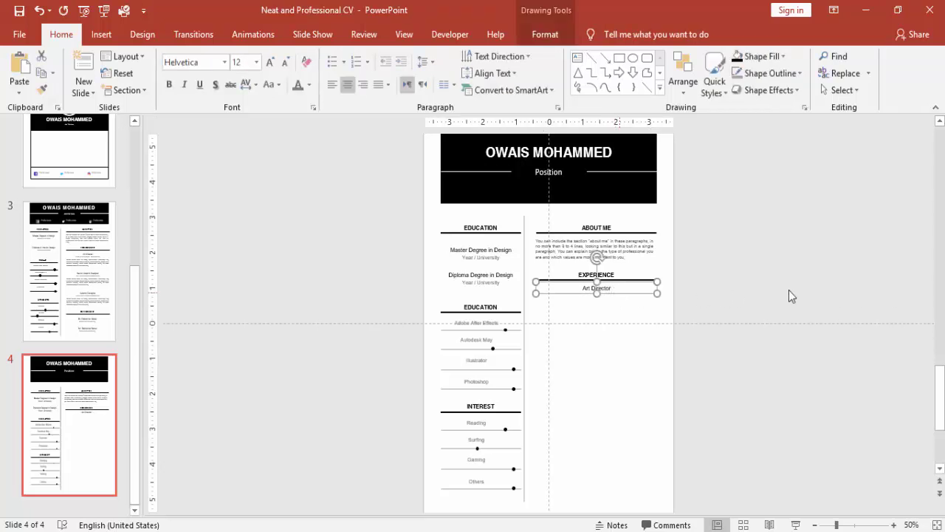
{"action": "key", "text": "ctrl+Down"}
{"action": "key", "text": "ctrl+Down"}
{"action": "key", "text": "ctrl+Down"}
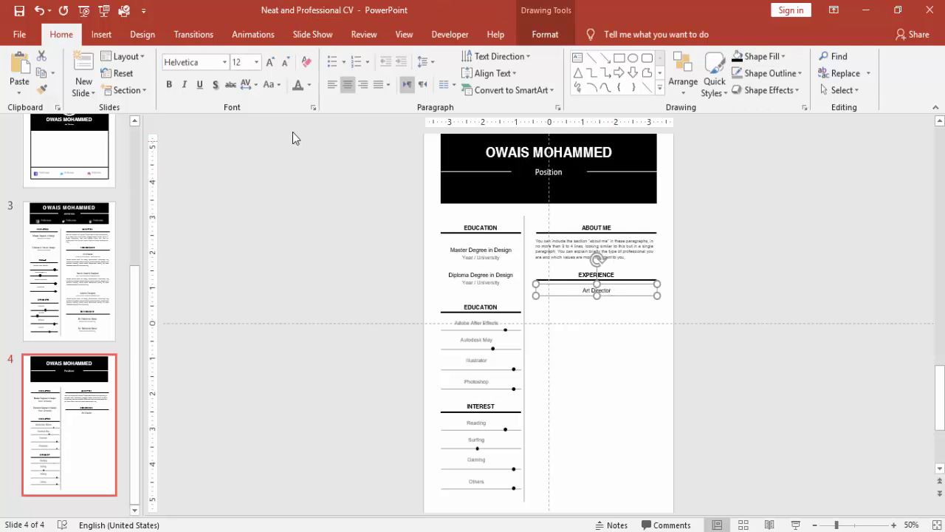
- Add a column-wide line under Art Director reading '2016 - 2019 - Disney Animations inc'
{"action": "left_click", "coordinate": [478, 255]}
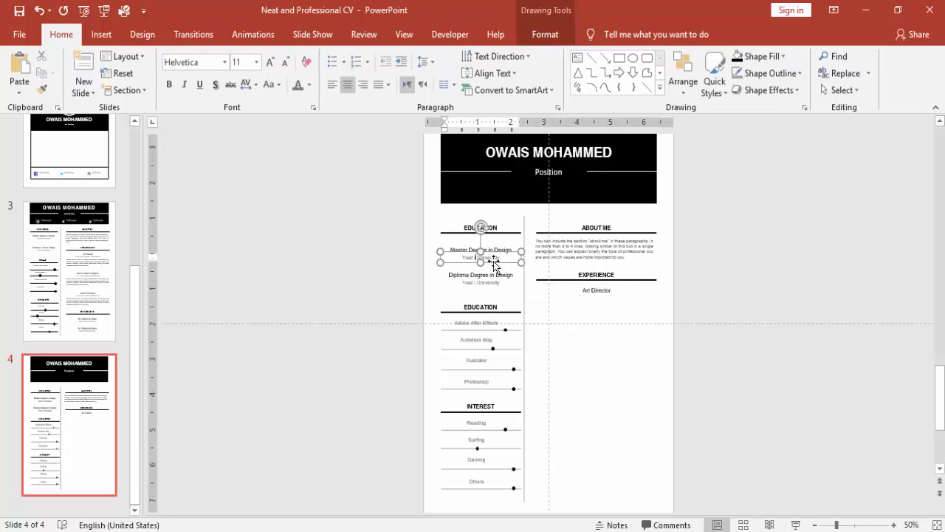
{"action": "left_click_drag", "start_coordinate": [493, 260], "coordinate": [625, 304]}
{"action": "left_click_drag", "start_coordinate": [552, 301], "coordinate": [536, 302]}
{"action": "left_click_drag", "start_coordinate": [636, 303], "coordinate": [654, 303]}
{"action": "left_click", "coordinate": [595, 297]}
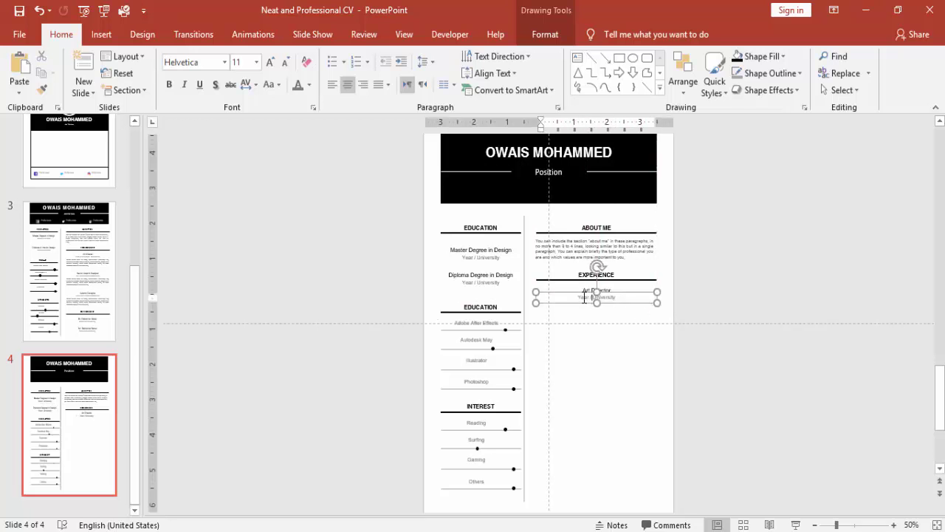
{"action": "left_click_drag", "start_coordinate": [579, 298], "coordinate": [659, 303]}
{"action": "key", "text": "Delete"}
{"action": "type", "text": "2016"}
{"action": "type", "text": " -"}
{"action": "type", "text": " 2019 - Disney A"}
{"action": "type", "text": "nimations"}
{"action": "type", "text": " inc"}
- Copy the about-me paragraph under Art Director as the job description
{"action": "left_click", "coordinate": [720, 293]}
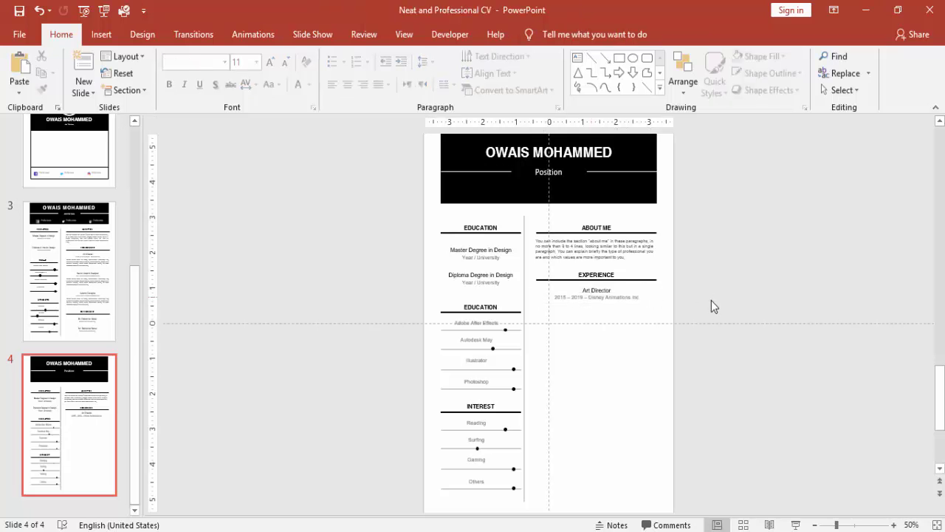
{"action": "left_click", "coordinate": [641, 252]}
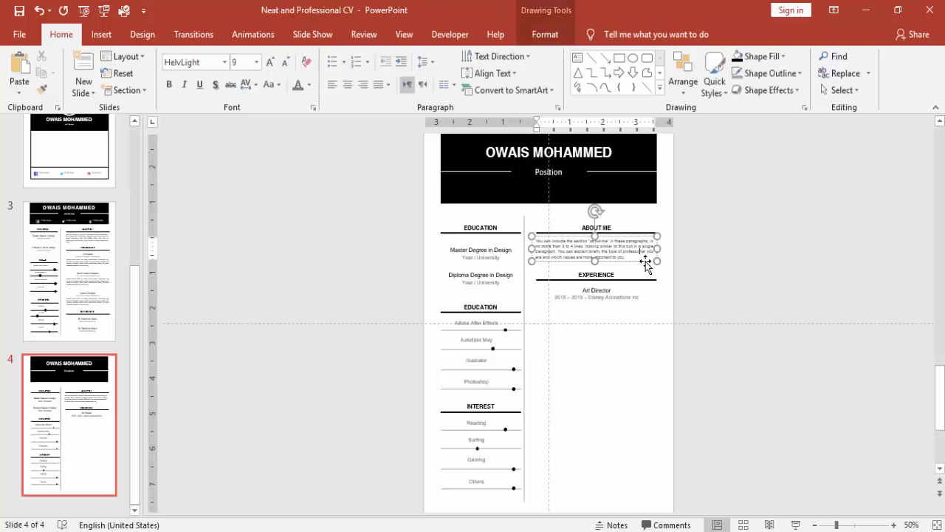
{"action": "left_click", "coordinate": [646, 261]}
{"action": "left_click_drag", "start_coordinate": [646, 261], "coordinate": [644, 325]}
{"action": "left_click", "coordinate": [705, 347]}
- Duplicate the Art Director job entry twice and copy the EXPERIENCE heading below them
{"action": "mouse_move", "coordinate": [707, 352]}
{"action": "left_mouse_down"}
{"action": "mouse_move", "coordinate": [588, 330]}
{"action": "mouse_move", "coordinate": [524, 281]}
{"action": "left_mouse_up"}
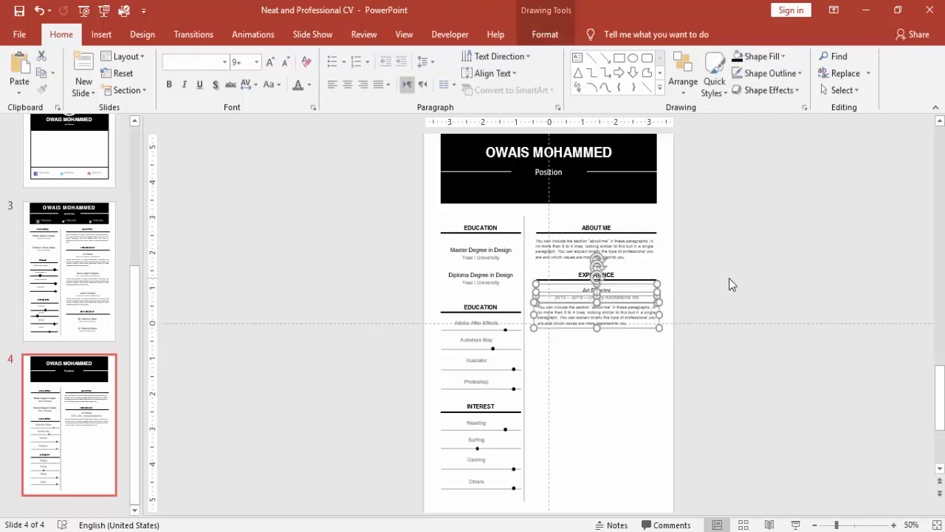
{"action": "key", "text": "ctrl+d"}
{"action": "left_click_drag", "start_coordinate": [644, 332], "coordinate": [639, 376]}
{"action": "key", "text": "ctrl+d"}
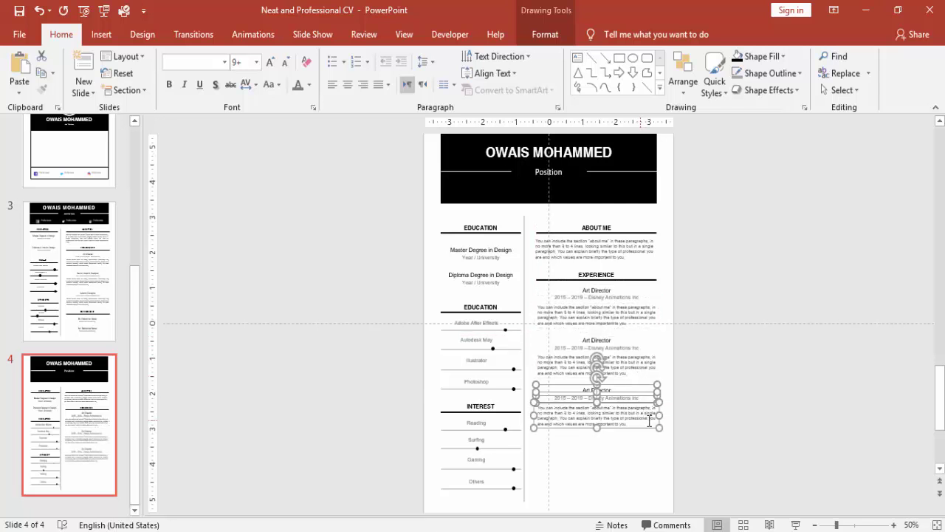
{"action": "left_click", "coordinate": [717, 418]}
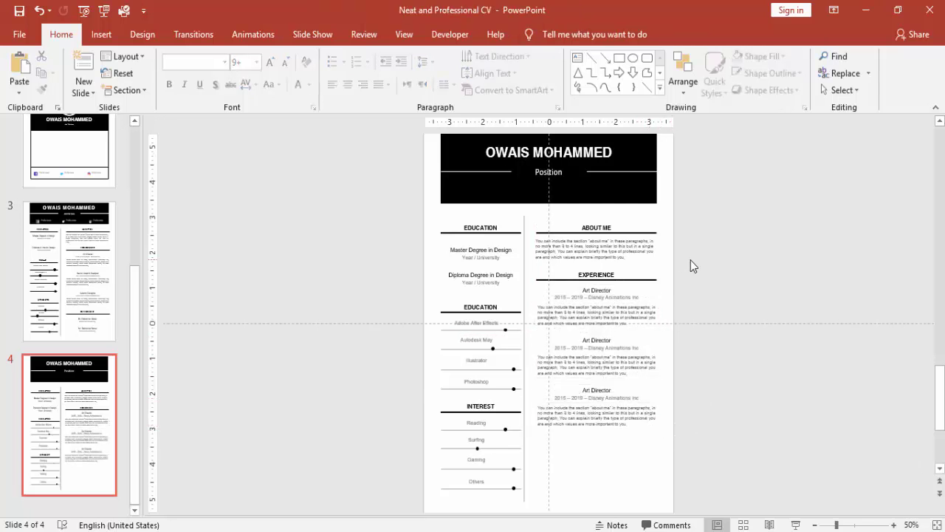
{"action": "left_click_drag", "start_coordinate": [692, 259], "coordinate": [511, 289]}
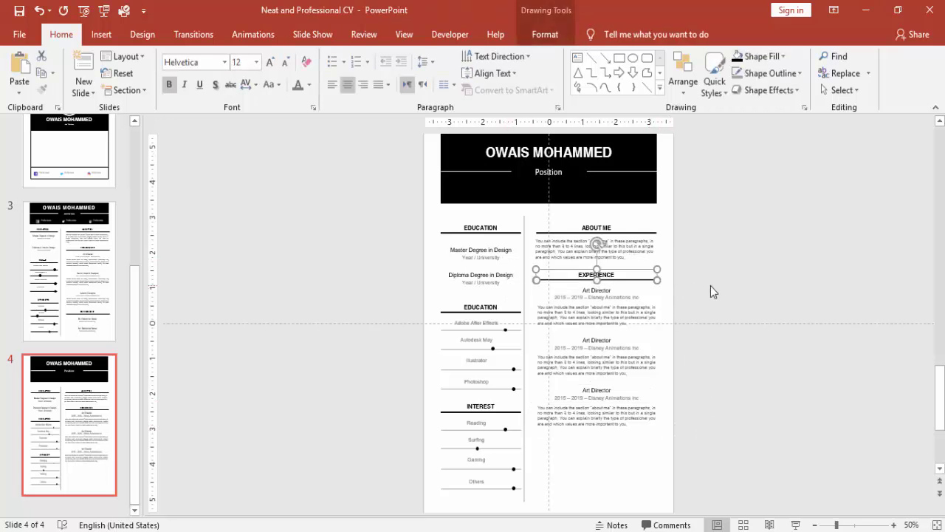
{"action": "left_click_drag", "start_coordinate": [654, 287], "coordinate": [652, 439]}
- Rename the lower EXPERIENCE heading to REFERENCES
{"action": "left_click", "coordinate": [666, 426]}
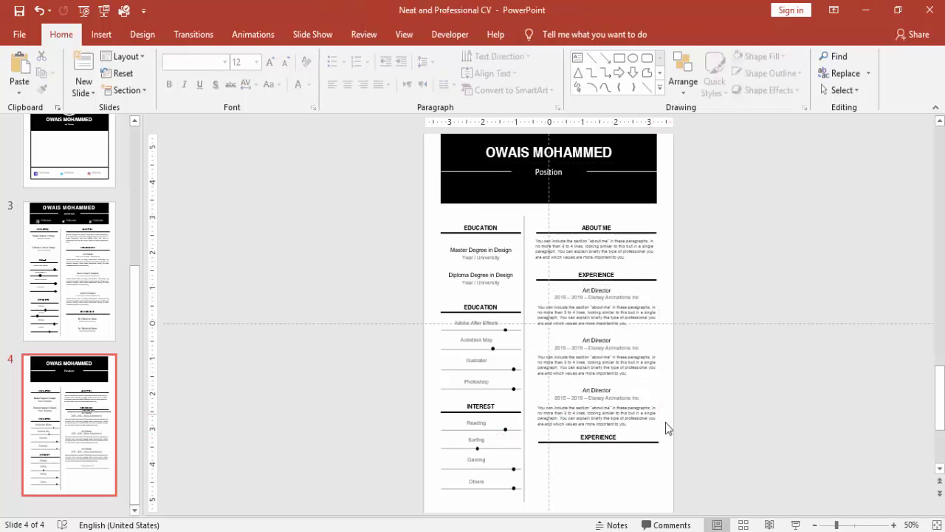
{"action": "left_click", "coordinate": [601, 442]}
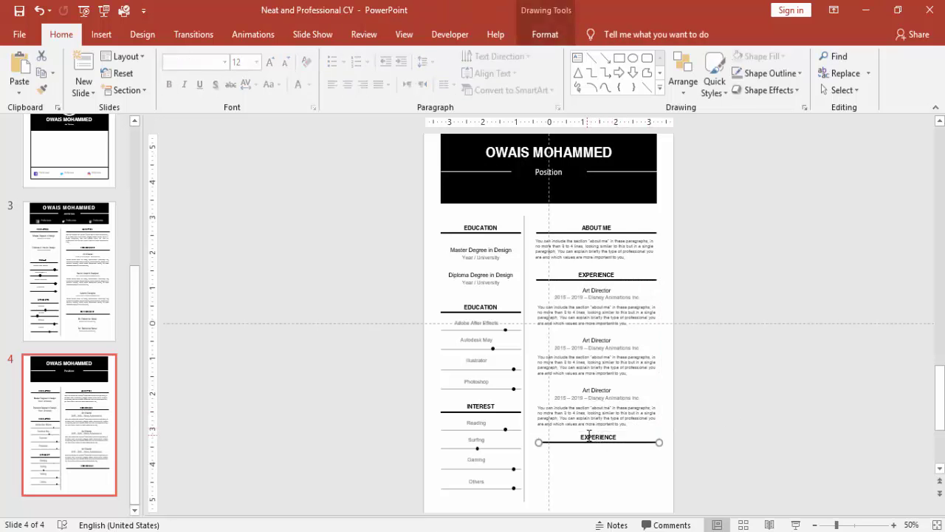
{"action": "double_click", "coordinate": [596, 437]}
{"action": "key", "text": "BackSpace"}
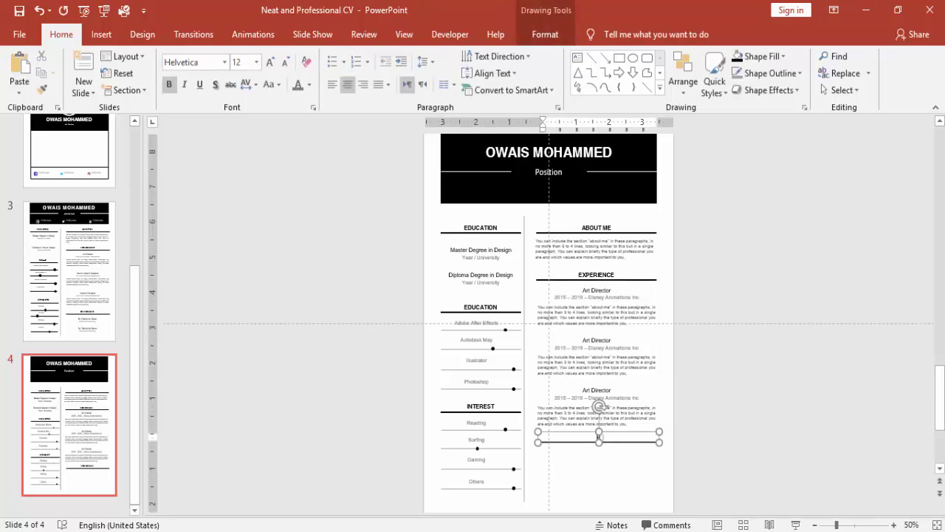
{"action": "type", "text": "REFERNCES"}
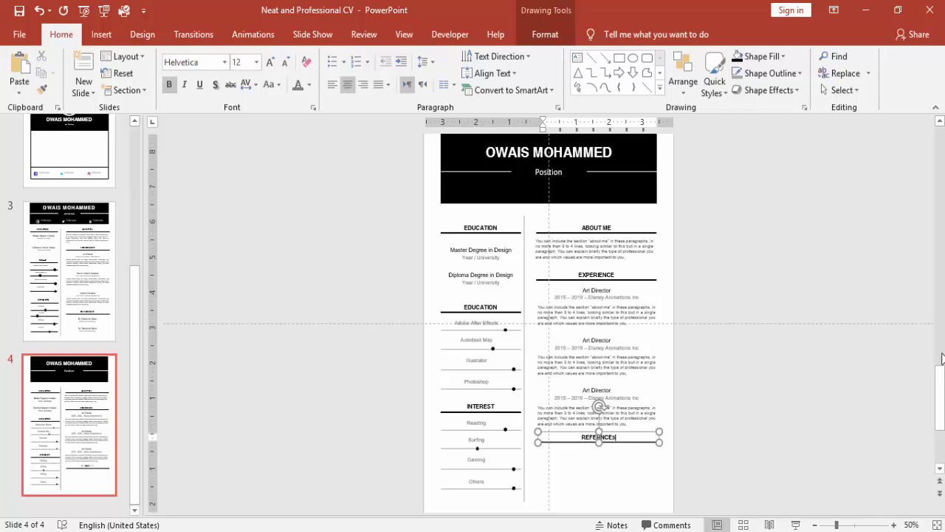
- Copy an Art Director title-and-dates entry beneath the REFERENCES heading
{"action": "left_click", "coordinate": [762, 289]}
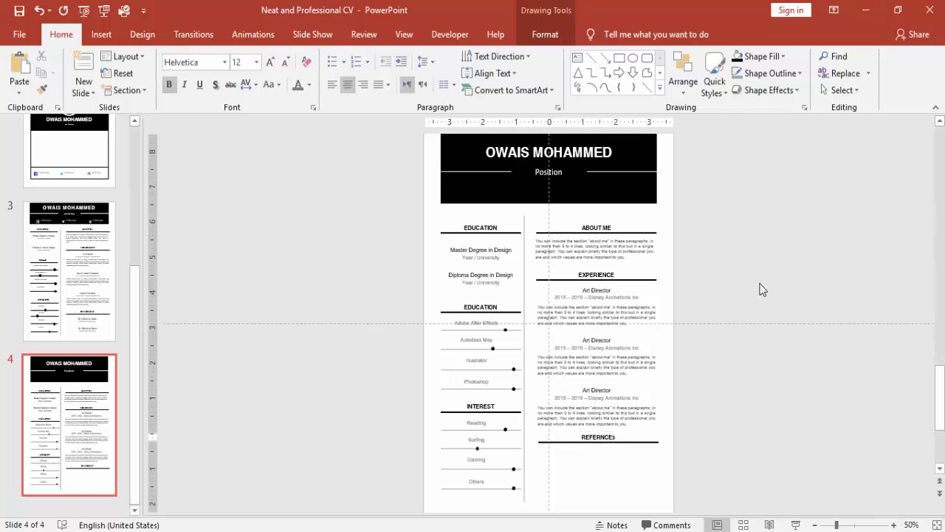
{"action": "left_click", "coordinate": [606, 338]}
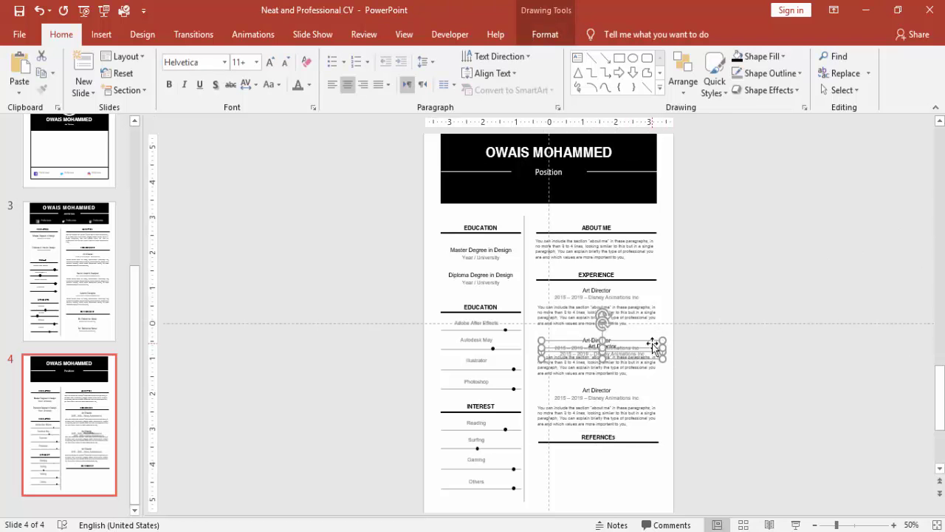
{"action": "left_click_drag", "start_coordinate": [652, 343], "coordinate": [635, 395]}
- Undo and then restore the copied entry under References
{"action": "scroll", "coordinate": [763, 397], "scroll_direction": "up", "scroll_amount": 2}
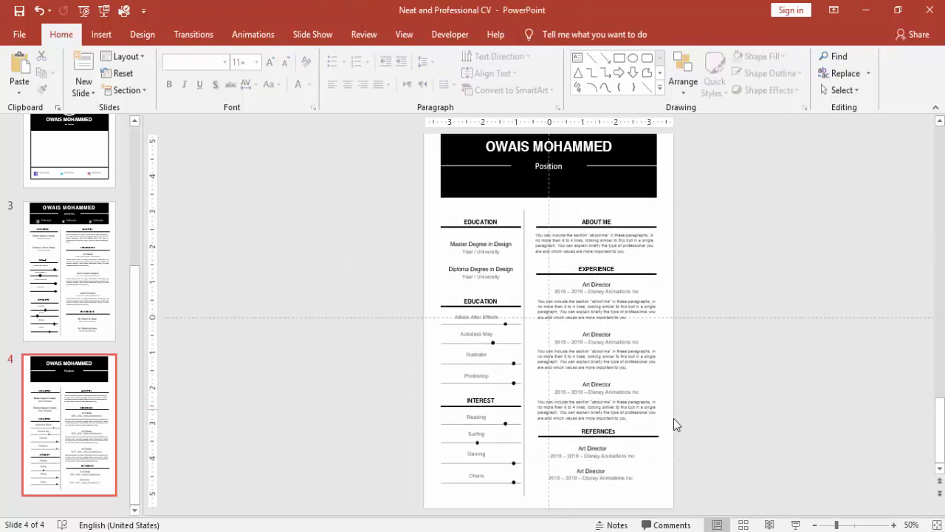
{"action": "left_click", "coordinate": [593, 448]}
{"action": "key", "text": "ctrl+z"}
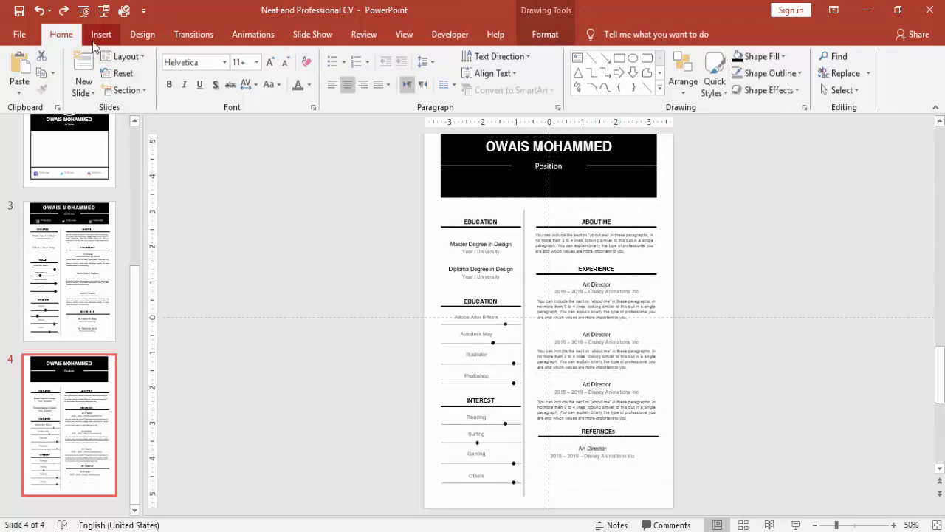
{"action": "left_click", "coordinate": [64, 11]}
- Replace 'Art Director' with 'Mr. Reference Name' in both References entries
{"action": "left_click", "coordinate": [616, 446]}
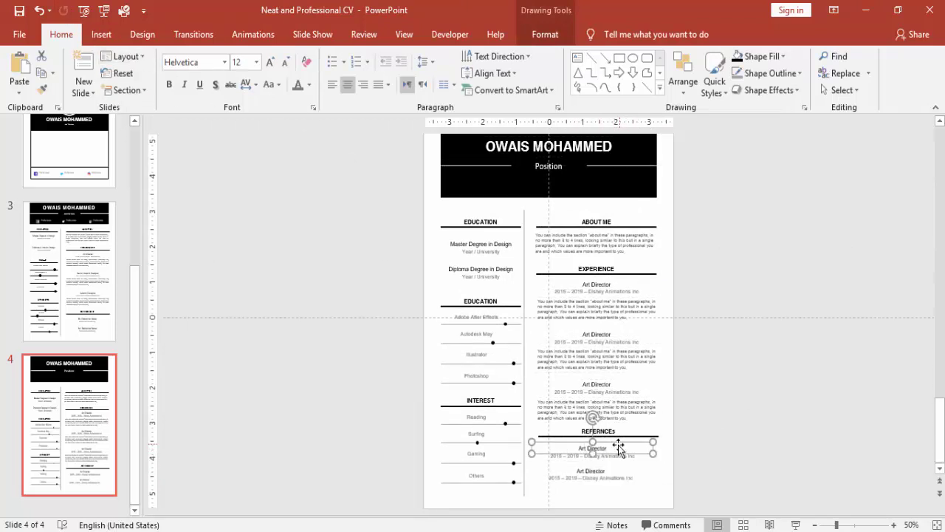
{"action": "triple_click", "coordinate": [611, 449]}
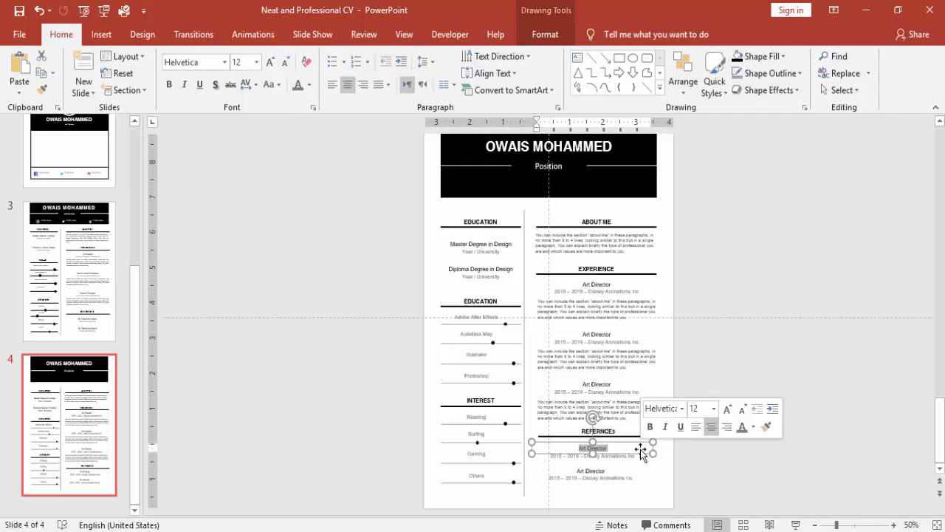
{"action": "key", "text": "BackSpace"}
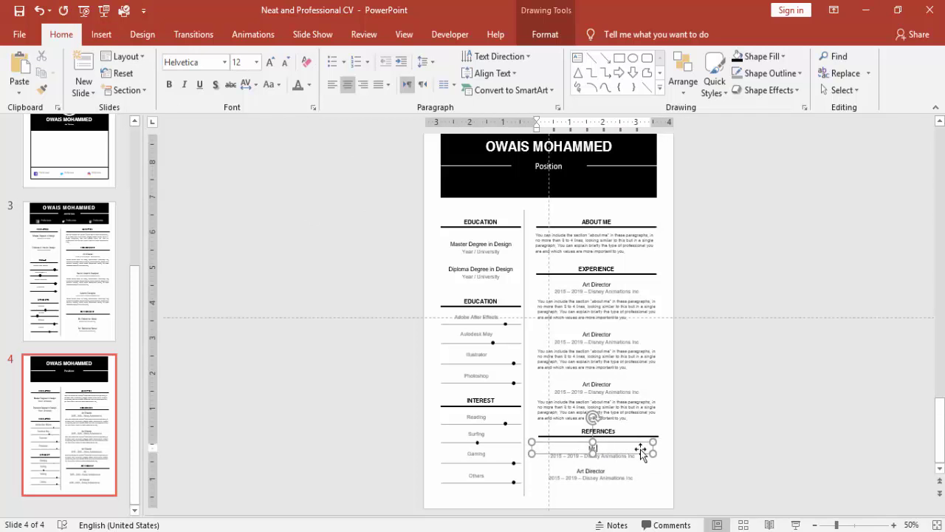
{"action": "type", "text": "Mr. Reference Name"}
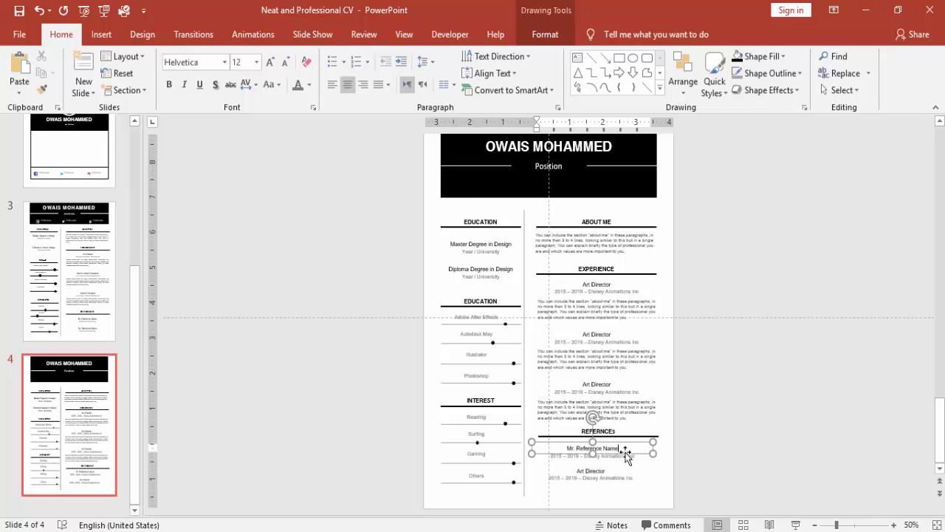
{"action": "left_click", "coordinate": [580, 470]}
{"action": "left_click_drag", "start_coordinate": [577, 470], "coordinate": [707, 476]}
{"action": "key", "text": "Delete"}
{"action": "type", "text": "Mr. Reference Name"}
- Replace the dates line with 'Position' in both reference entries
{"action": "left_click_drag", "start_coordinate": [568, 455], "coordinate": [681, 458]}
{"action": "left_click_drag", "start_coordinate": [551, 456], "coordinate": [727, 466]}
{"action": "key", "text": "Delete"}
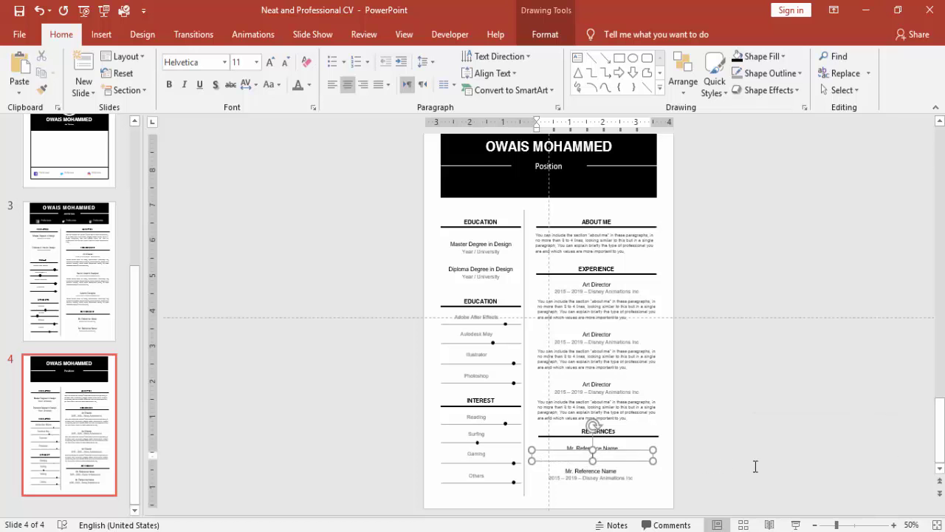
{"action": "type", "text": "Position"}
{"action": "left_click", "coordinate": [580, 481]}
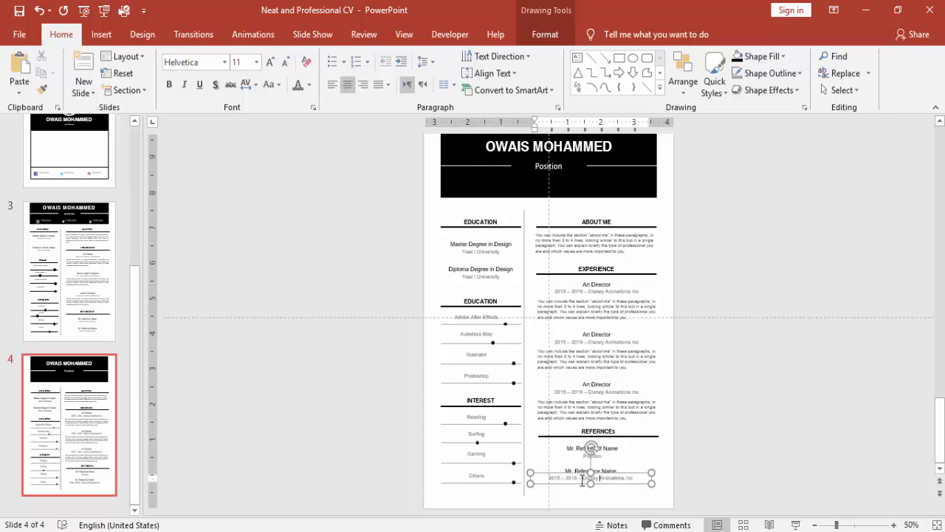
{"action": "triple_click", "coordinate": [604, 480]}
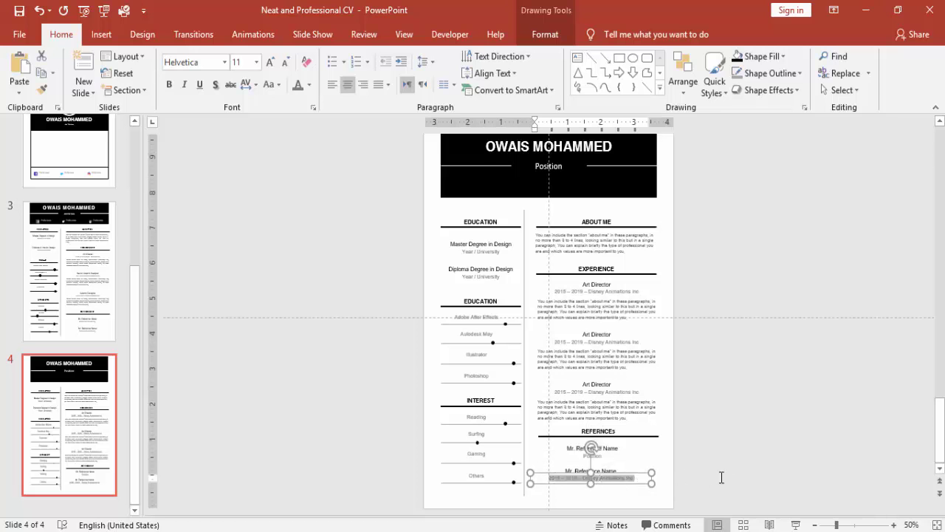
{"action": "key", "text": "Delete"}
{"action": "type", "text": "Position"}
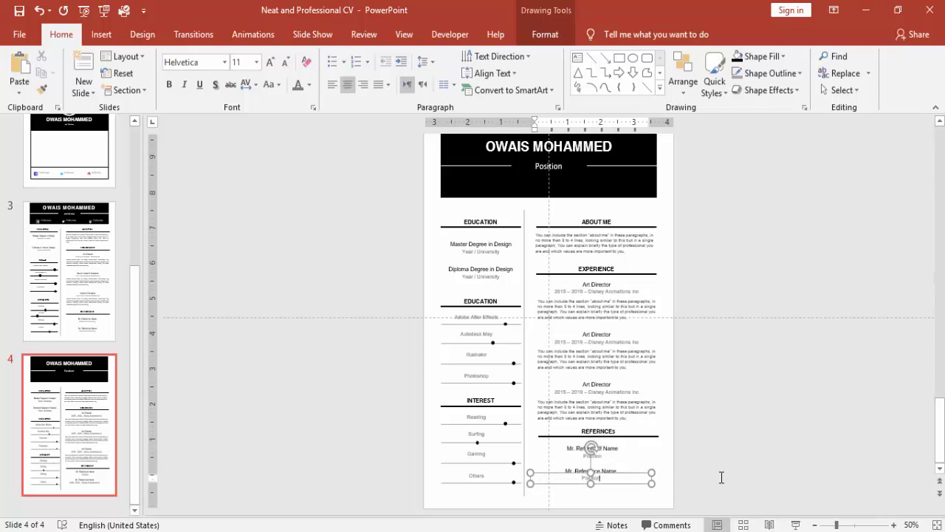
{"action": "left_click", "coordinate": [720, 467]}
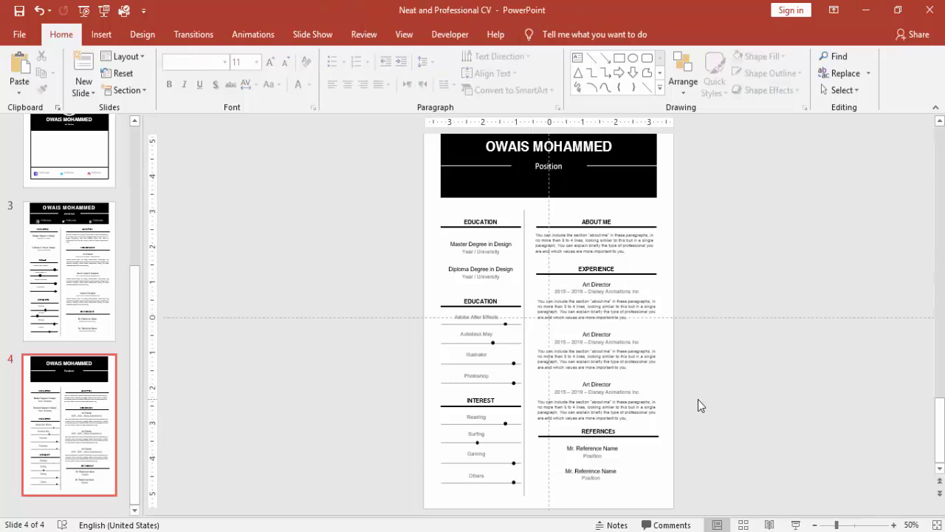